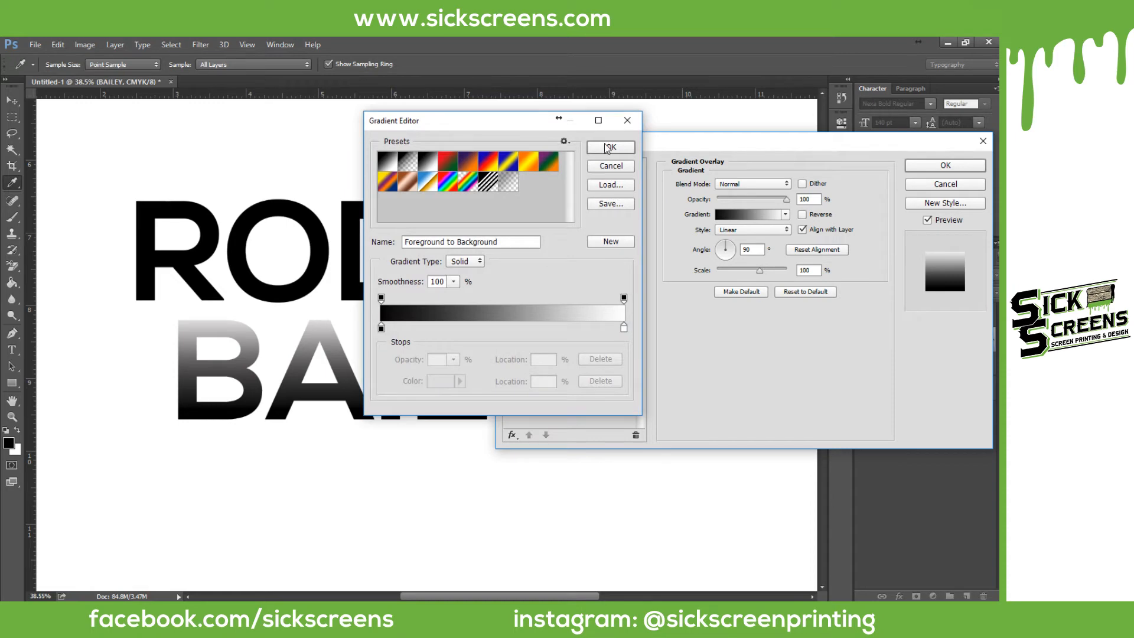
# Step: Reverse BAILEY's black-to-white gradient overlay, drag it lower on the letters, and apply it
pyautogui.click(609, 148)
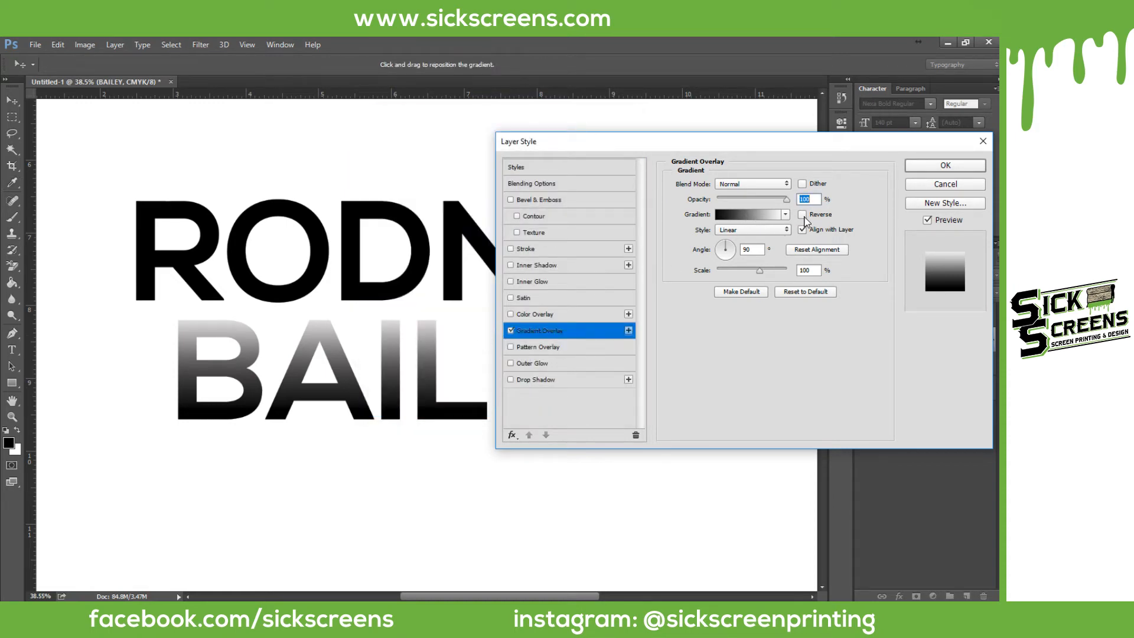
pyautogui.click(802, 215)
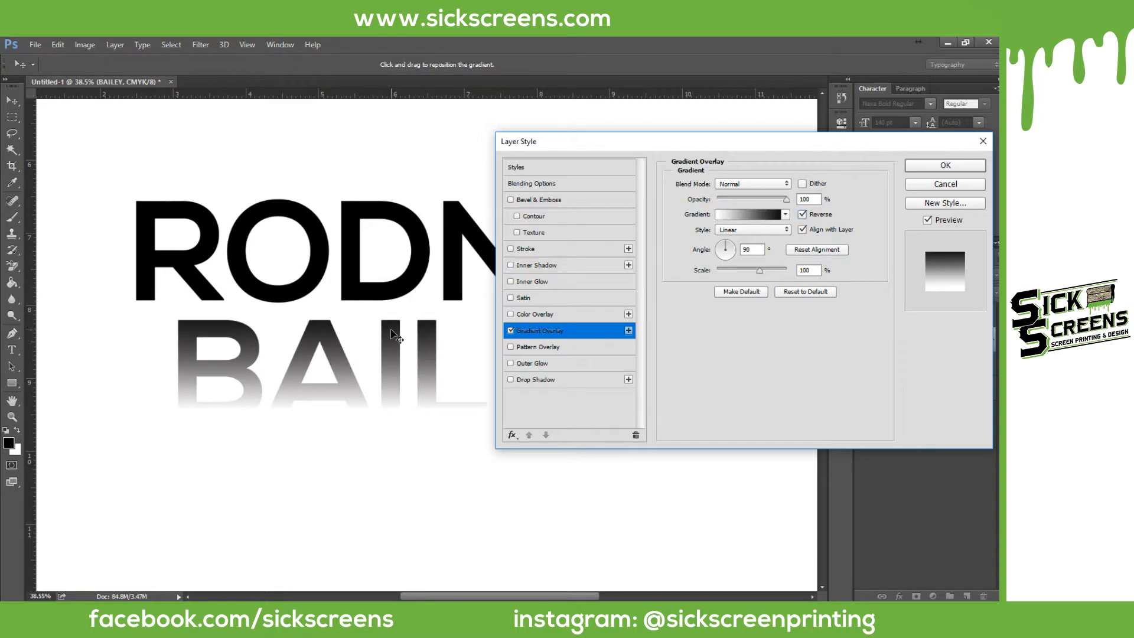
pyautogui.scroll(5, 216, 330)
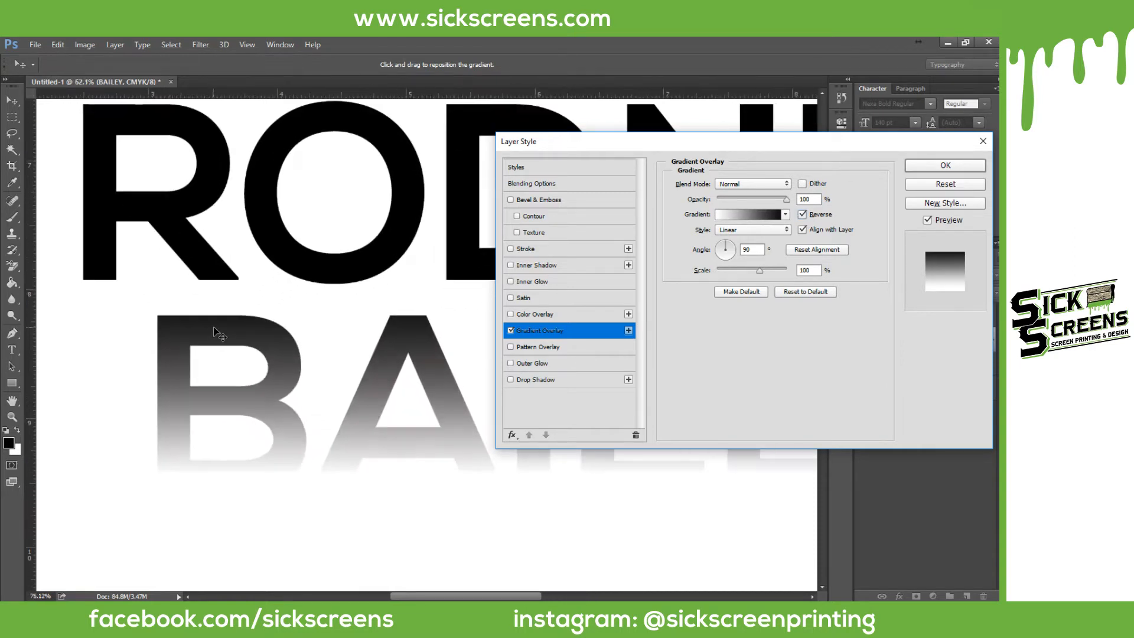
pyautogui.scroll(1, 215, 330)
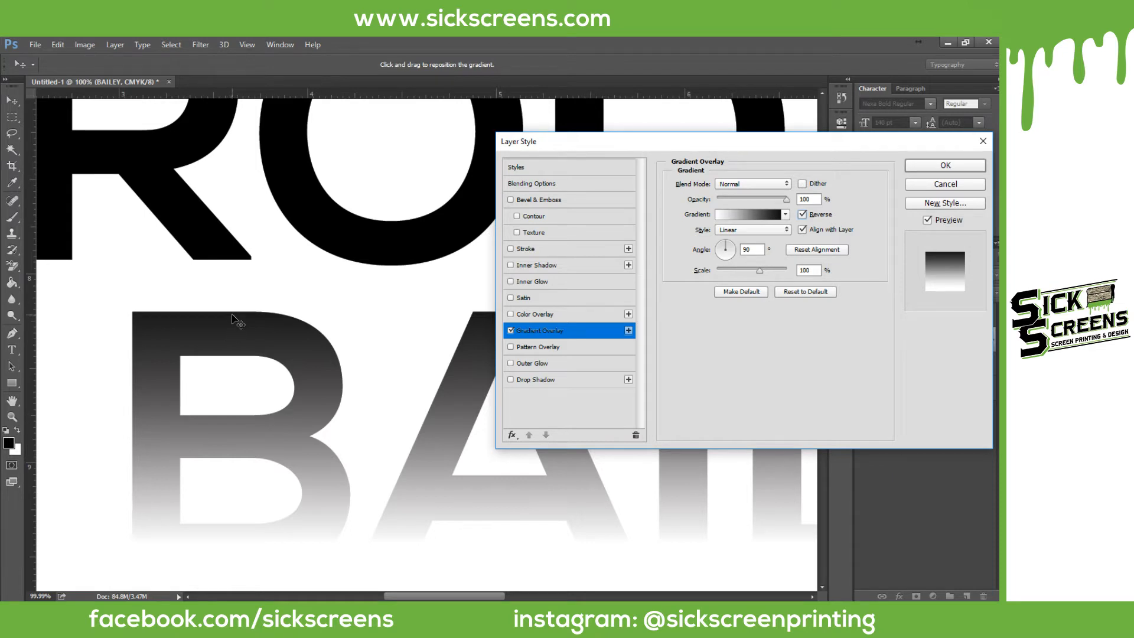
pyautogui.scroll(-2, 258, 381)
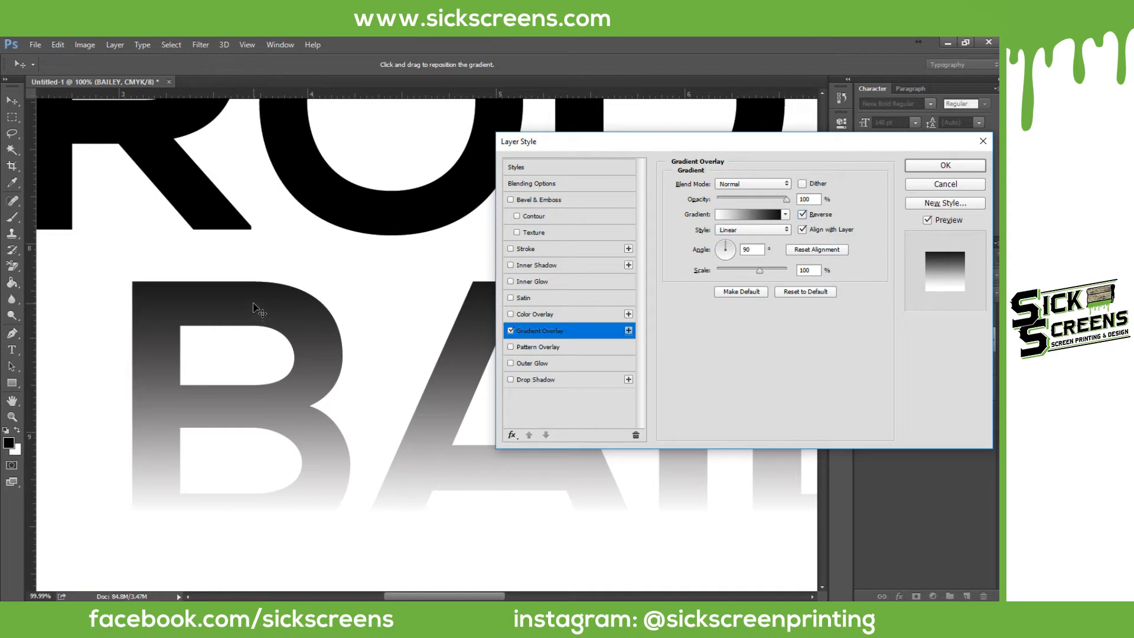
pyautogui.moveTo(253, 305); pyautogui.dragTo(254, 344)
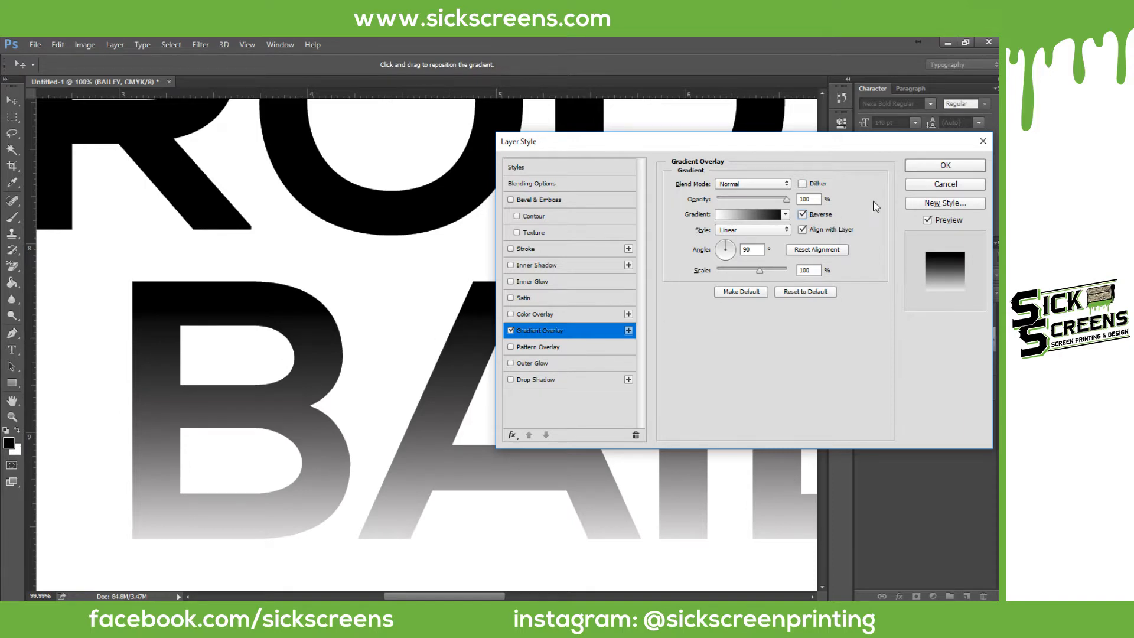
pyautogui.click(934, 168)
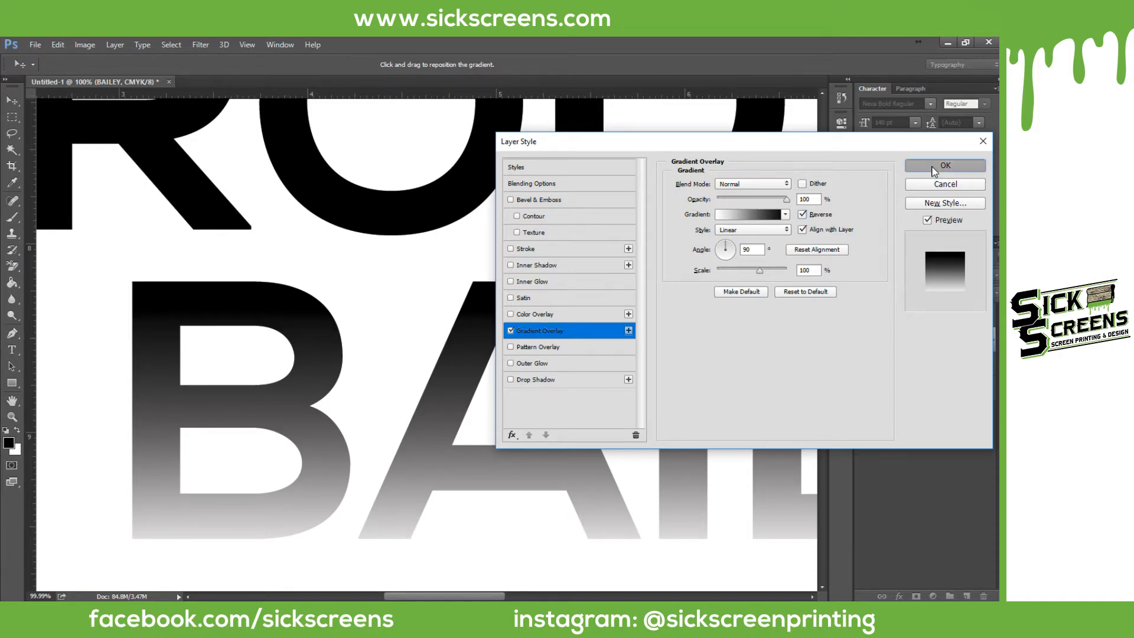
pyautogui.scroll(-5, 620, 275)
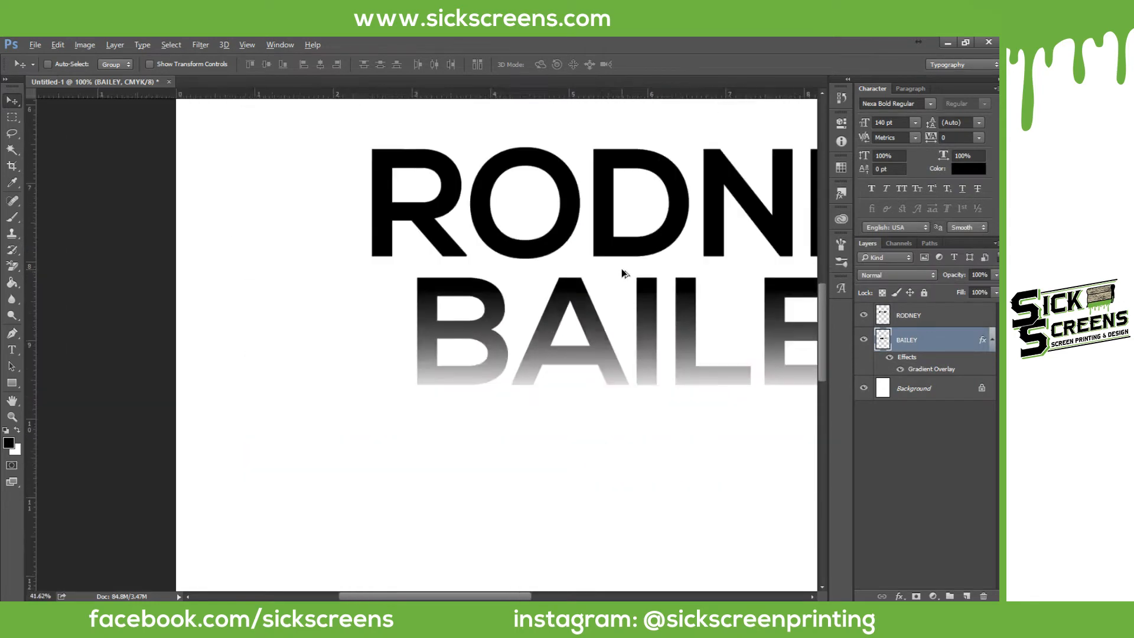
pyautogui.scroll(4, 694, 268)
pyautogui.scroll(3, 545, 303)
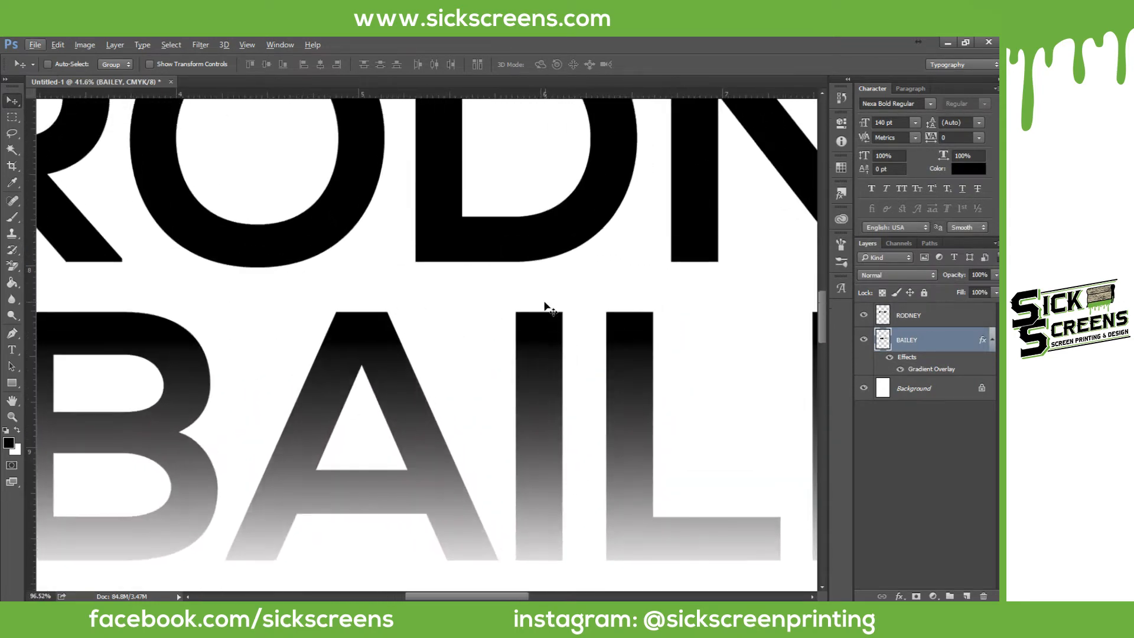
pyautogui.scroll(-2, 541, 330)
pyautogui.scroll(2, 547, 352)
pyautogui.scroll(6, 546, 352)
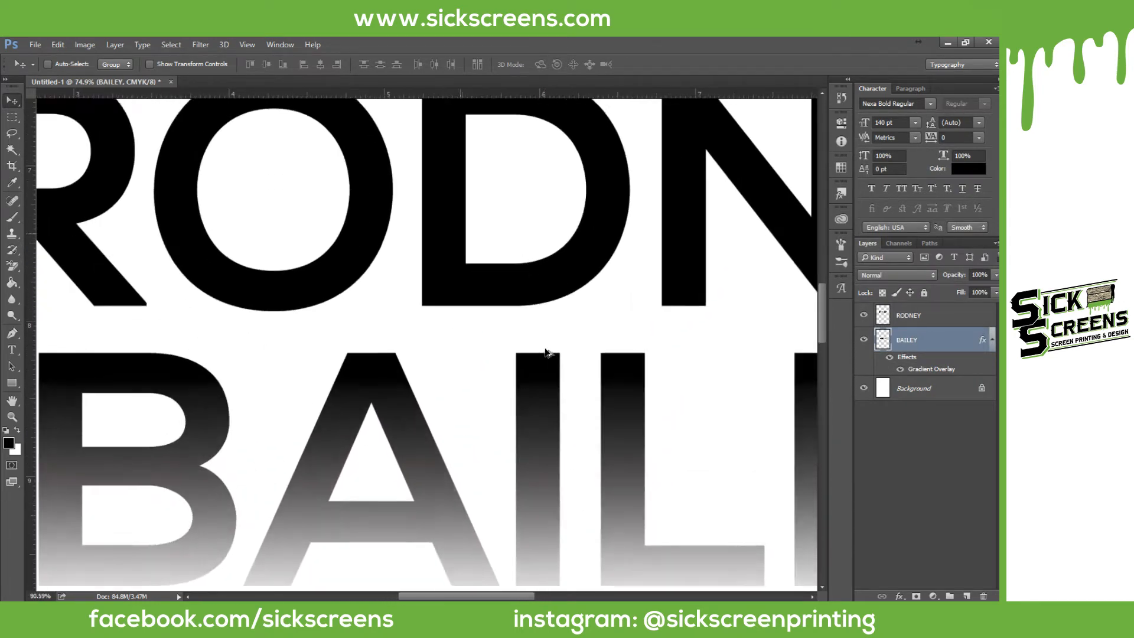
pyautogui.scroll(-8, 546, 352)
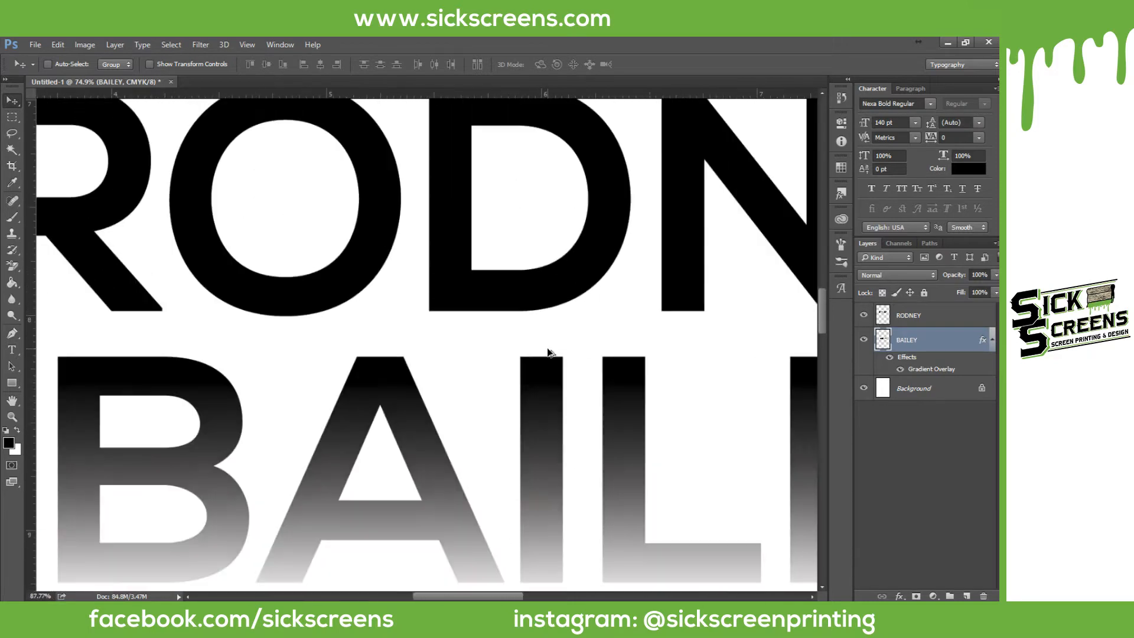
pyautogui.scroll(-2, 553, 339)
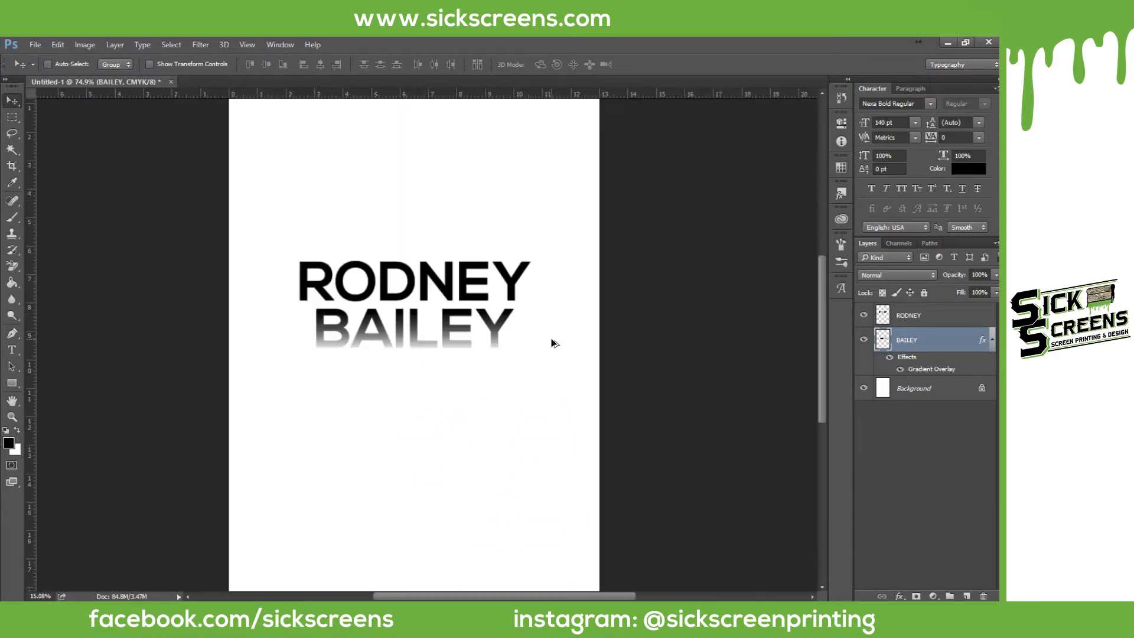
pyautogui.scroll(3, 552, 340)
pyautogui.scroll(2, 164, 380)
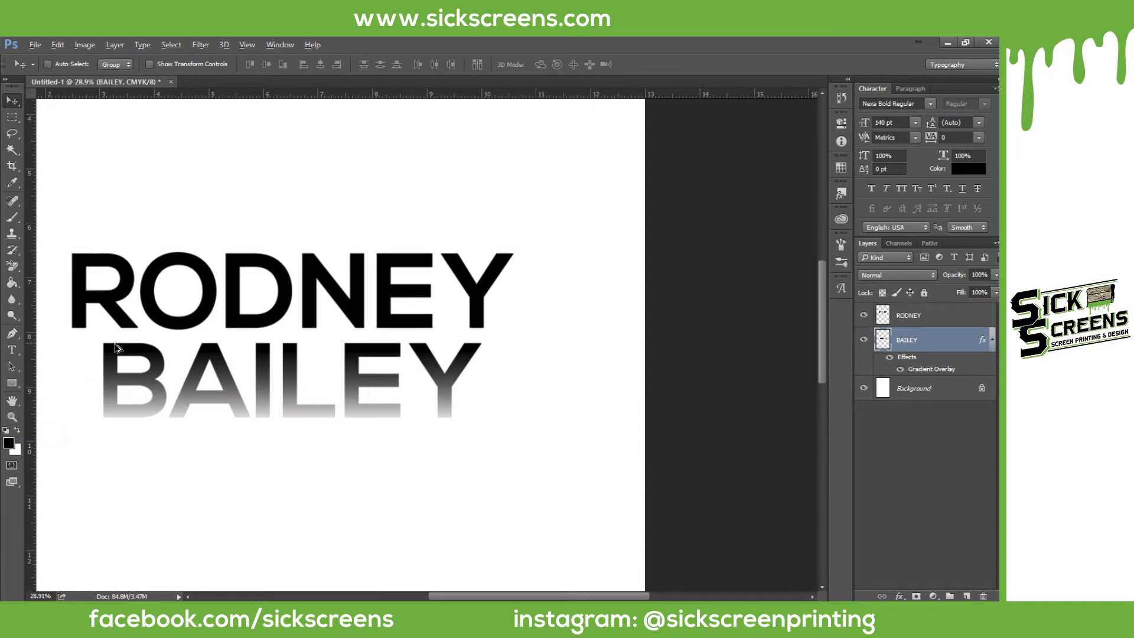
pyautogui.scroll(3, 186, 361)
pyautogui.scroll(1, 187, 365)
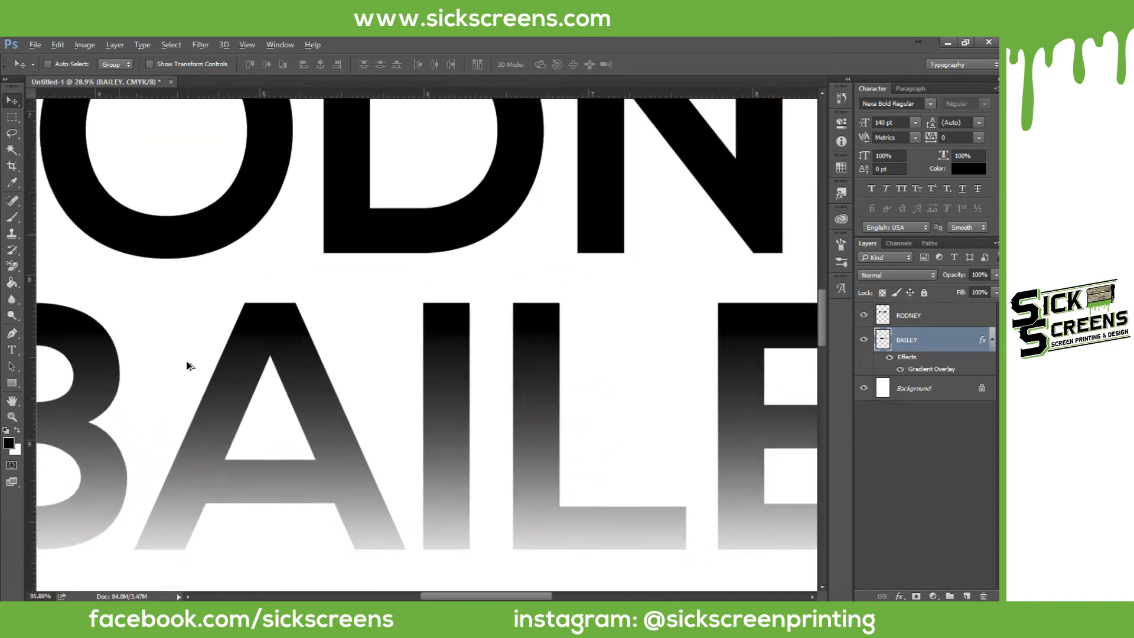
pyautogui.scroll(-4, 187, 365)
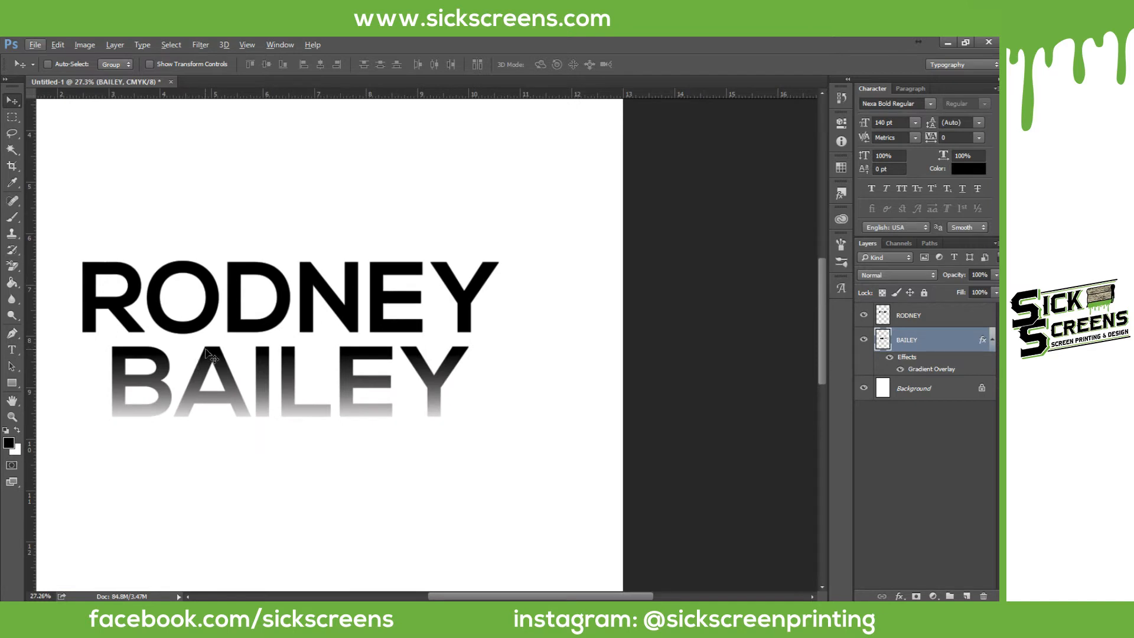
pyautogui.moveTo(430, 595); pyautogui.dragTo(371, 596)
pyautogui.press('ctrl')
pyautogui.hscroll(-3, 491, 325)
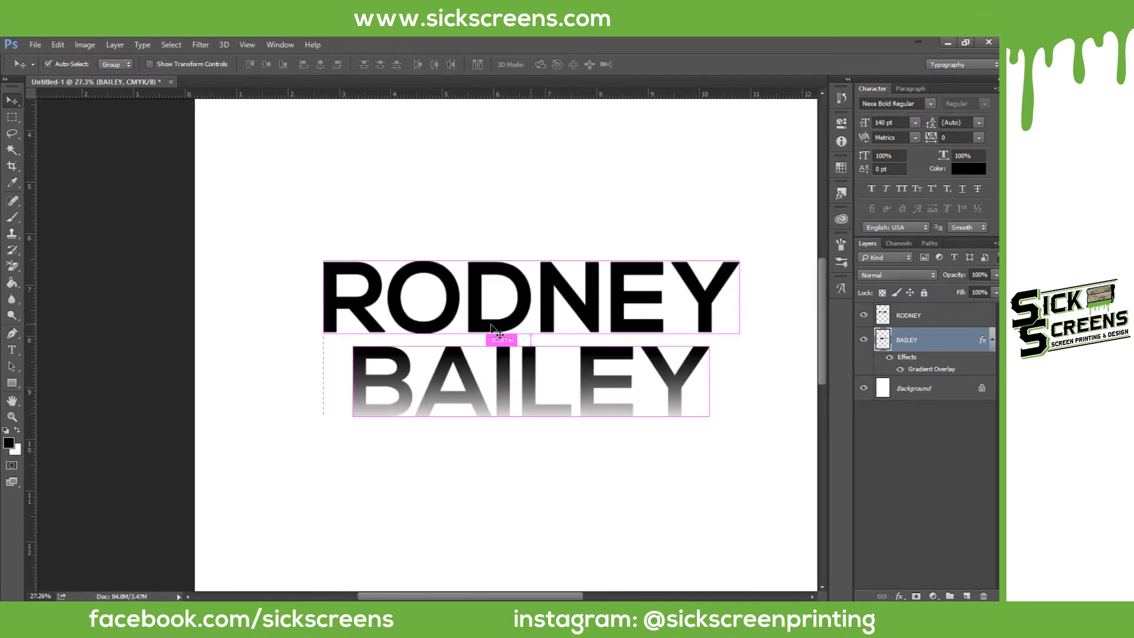
pyautogui.hscroll(4, 489, 328)
pyautogui.hscroll(2, 488, 330)
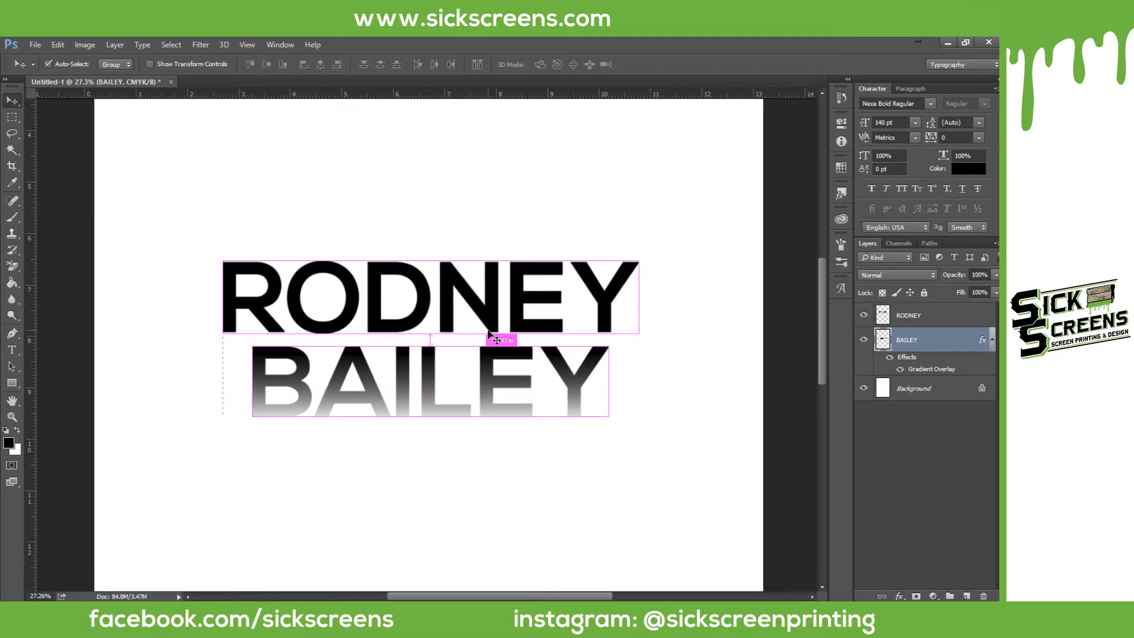
pyautogui.hscroll(-4, 488, 330)
pyautogui.hscroll(1, 488, 331)
pyautogui.scroll(2, 487, 331)
pyautogui.scroll(3, 488, 331)
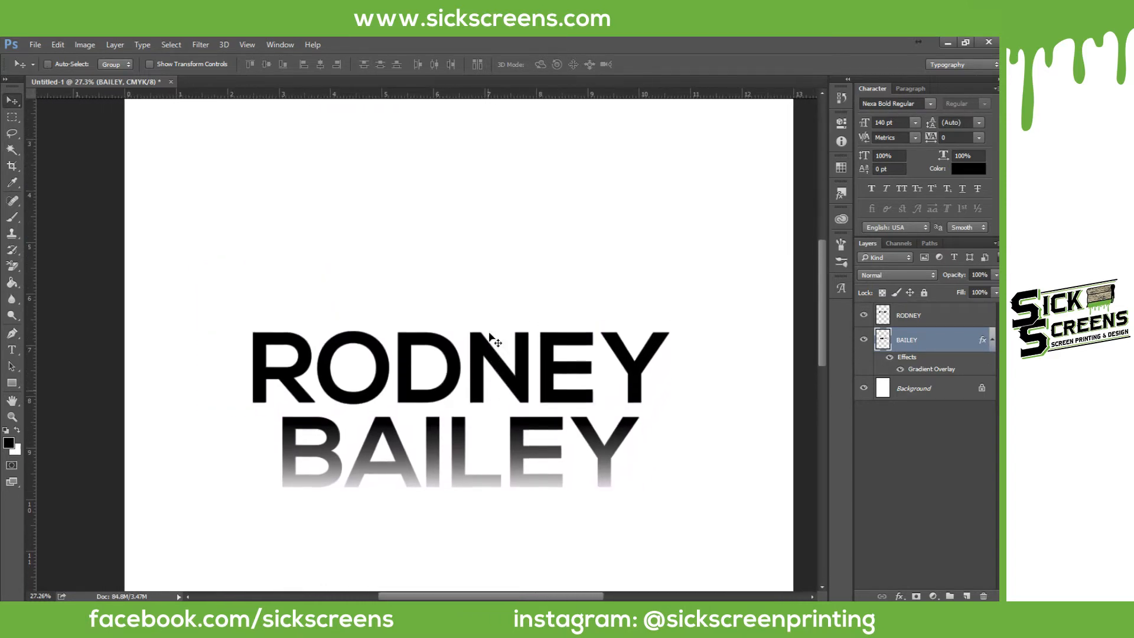
pyautogui.scroll(-4, 489, 334)
pyautogui.scroll(4, 488, 348)
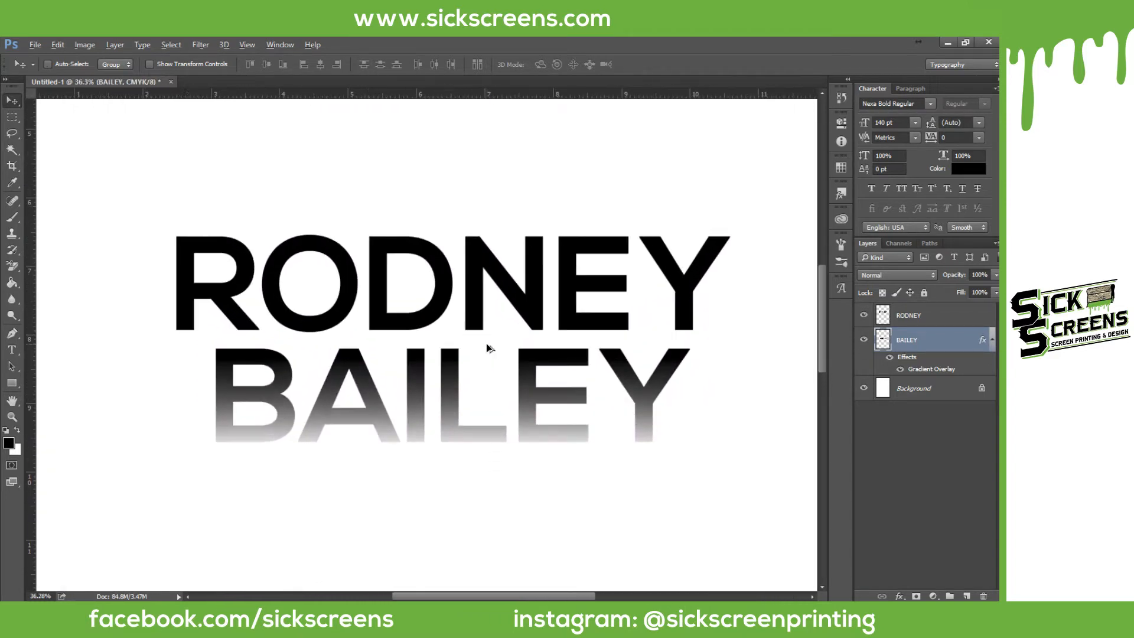
pyautogui.scroll(1, 488, 347)
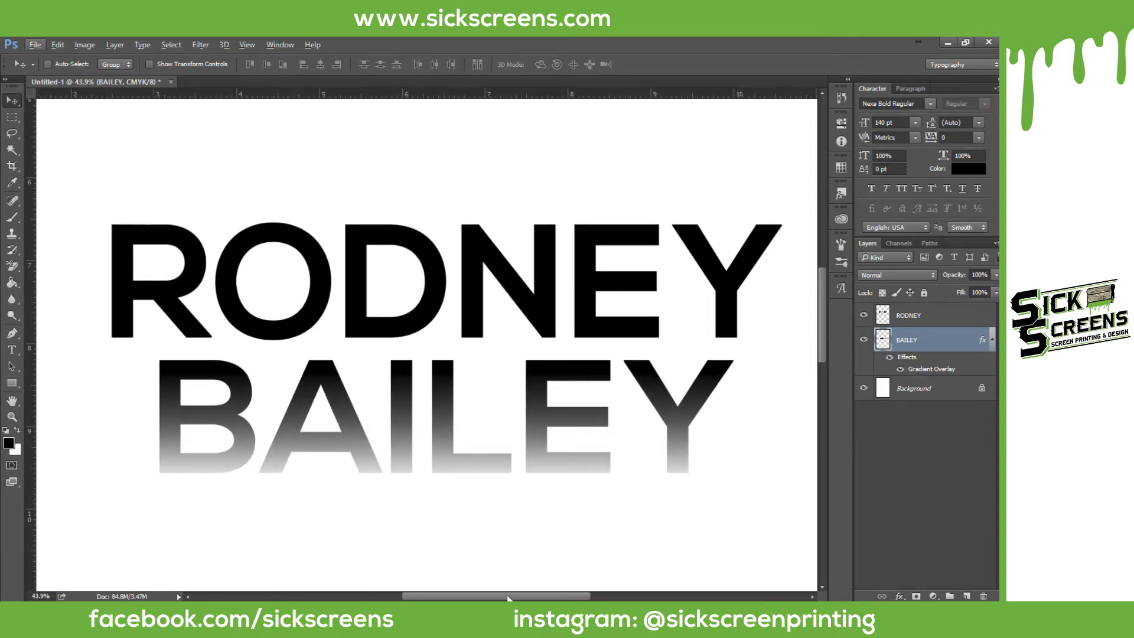
pyautogui.hscroll(1, 510, 598)
pyautogui.scroll(-1, 595, 360)
pyautogui.scroll(-1, 595, 358)
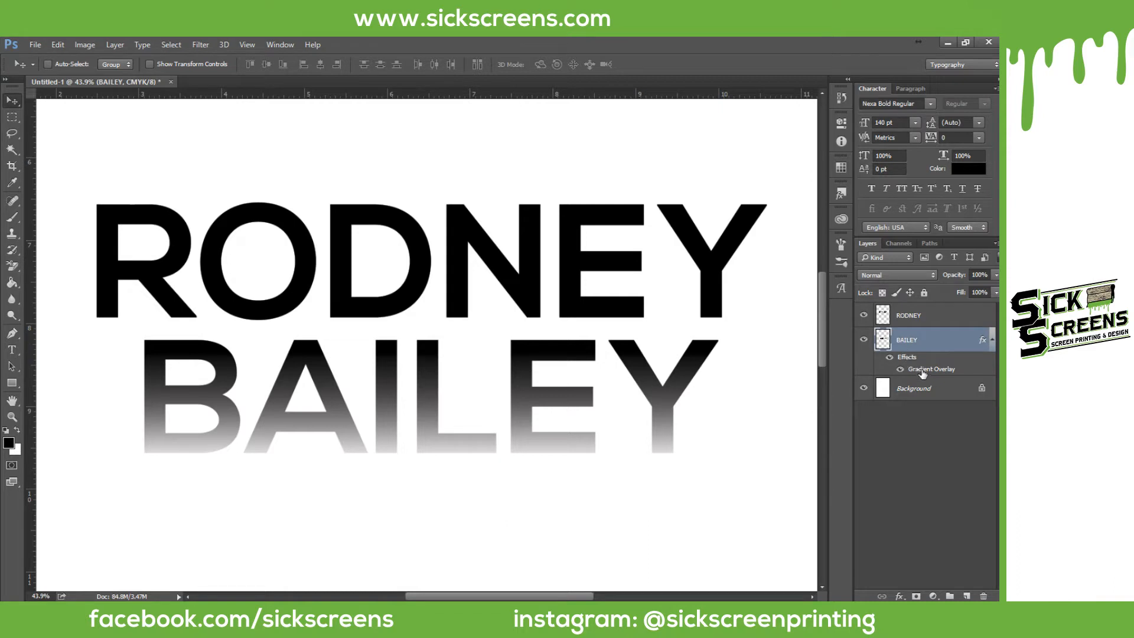
# Step: Load the BAILEY letter selection, copy it, and create a clipboard-sized new document
pyautogui.keyDown('ctrl'); pyautogui.click(883, 339); pyautogui.keyUp('ctrl')
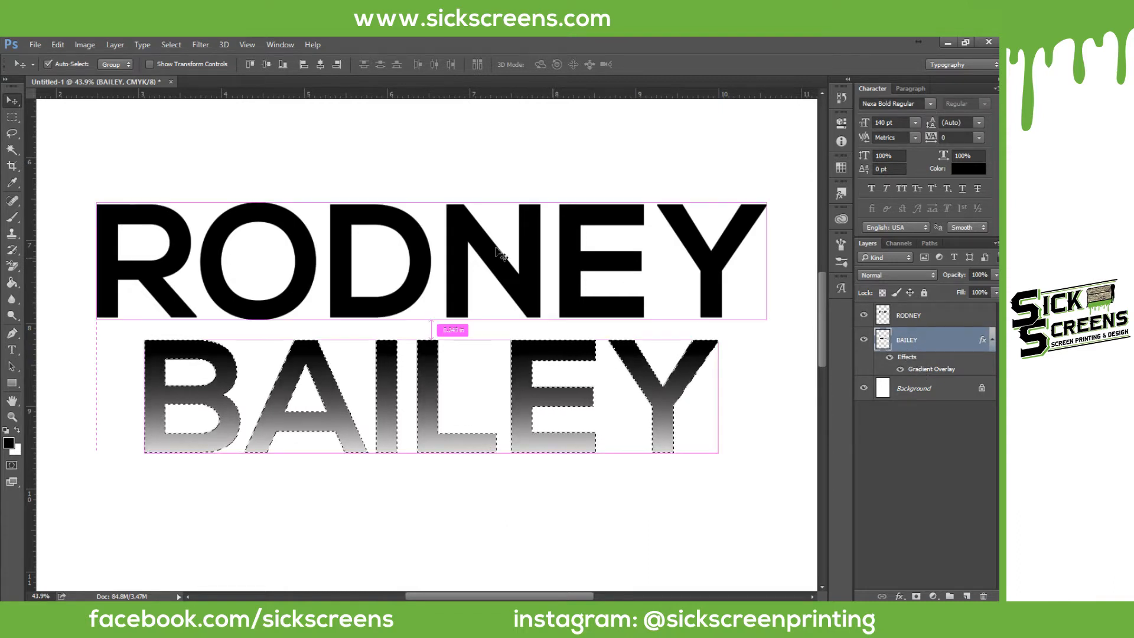
pyautogui.press('ctrl')
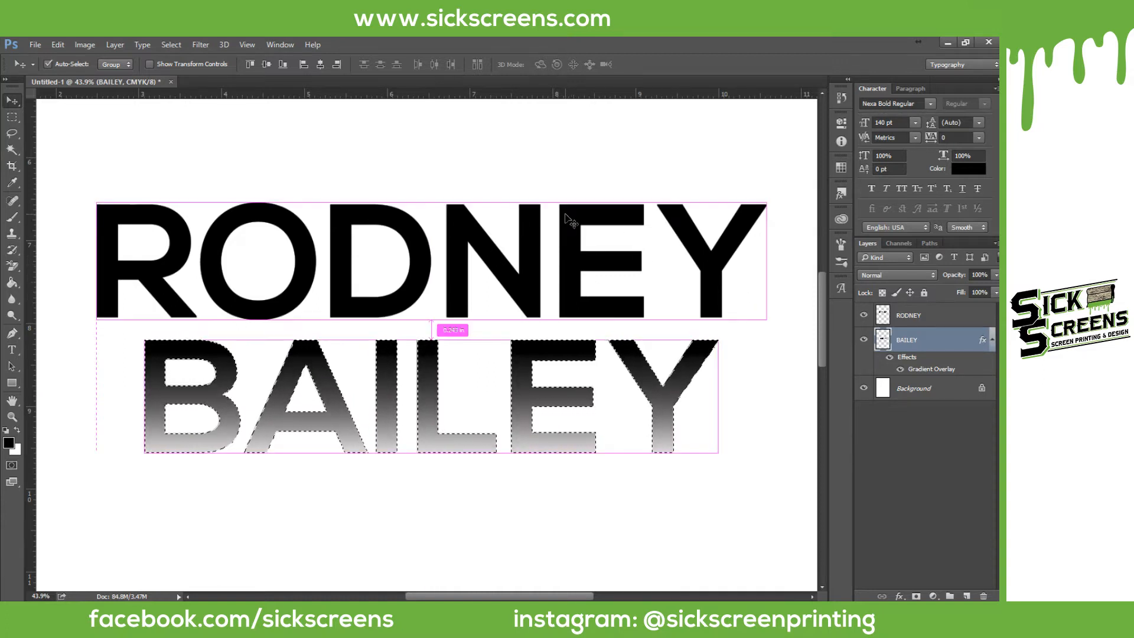
pyautogui.click(36, 44)
pyautogui.click(46, 56)
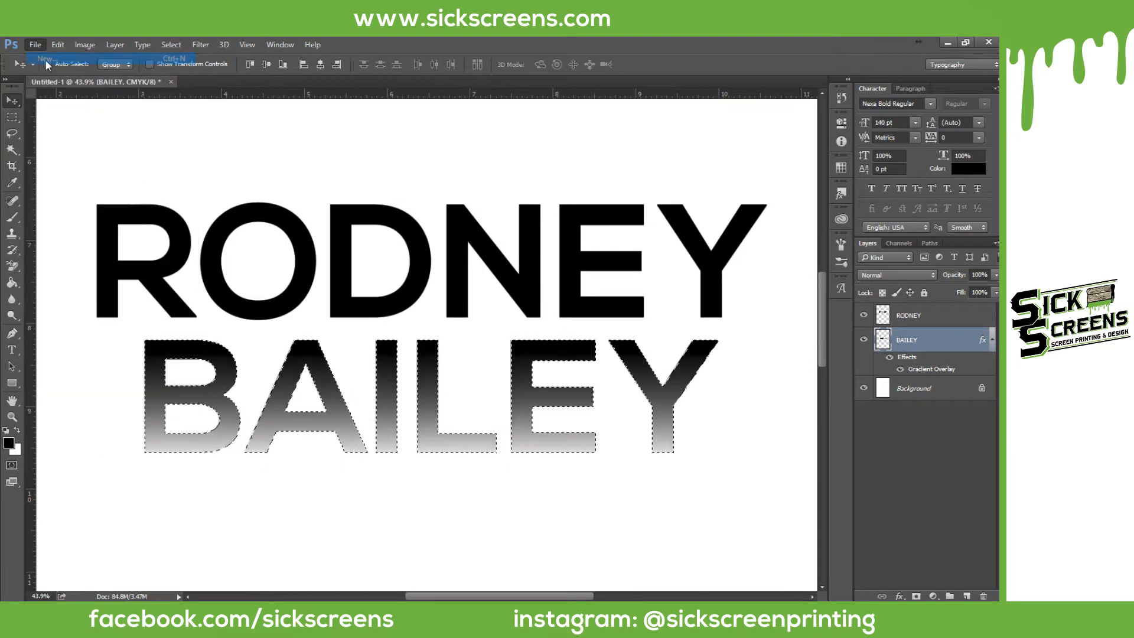
pyautogui.press('Return')
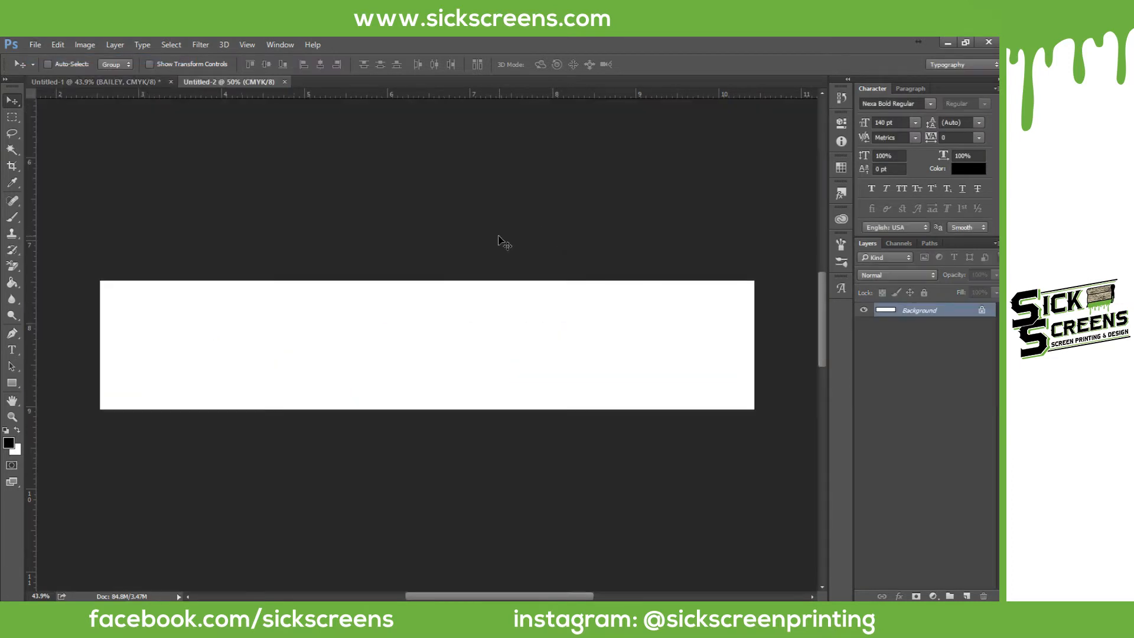
# Step: Paste BAILEY into the new document, undo the paste, and close that document
pyautogui.hotkey('ctrl', 'v')
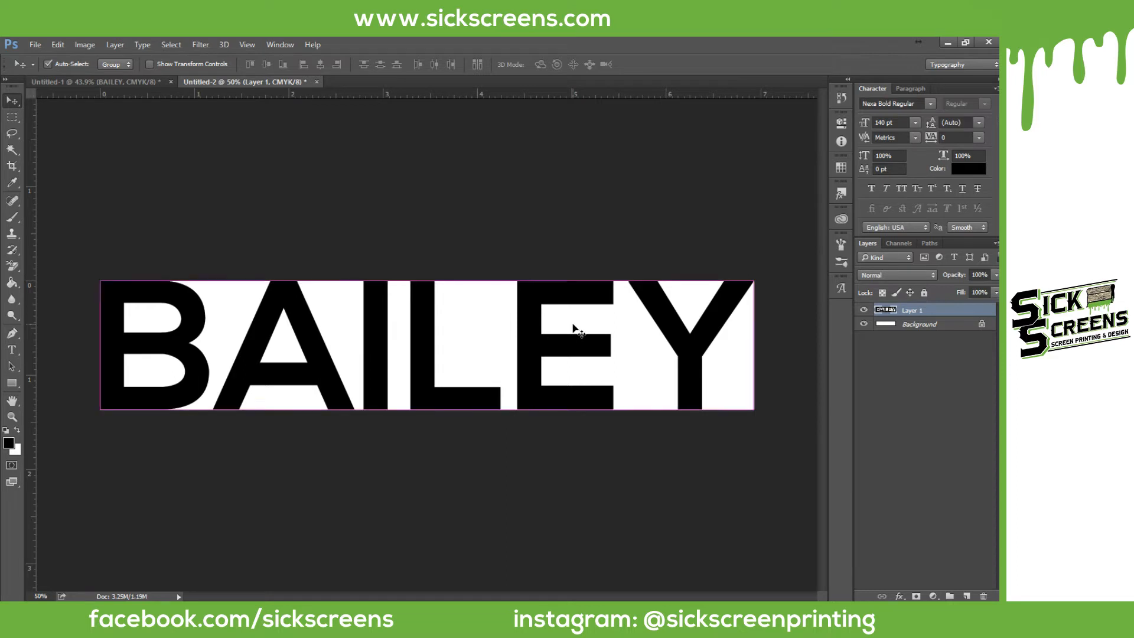
pyautogui.hotkey('ctrl', 'z')
pyautogui.click(284, 82)
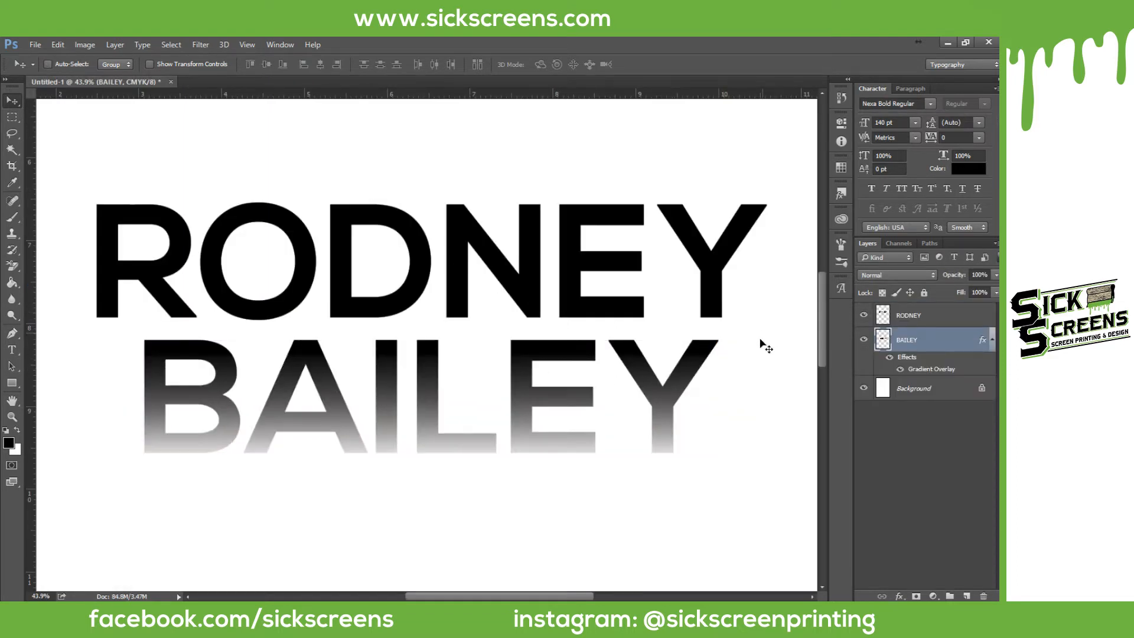
# Step: Rasterize the BAILEY layer's style so the gradient fade is baked into its pixels
pyautogui.rightClick(932, 342)
pyautogui.click(935, 338)
pyautogui.rightClick(915, 343)
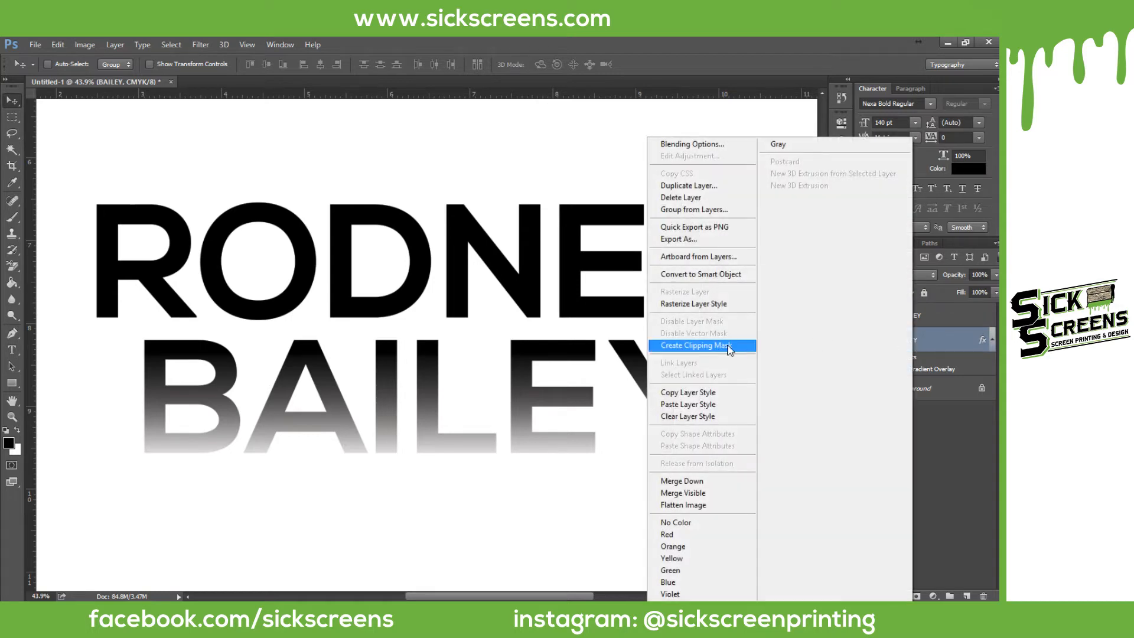
pyautogui.click(693, 304)
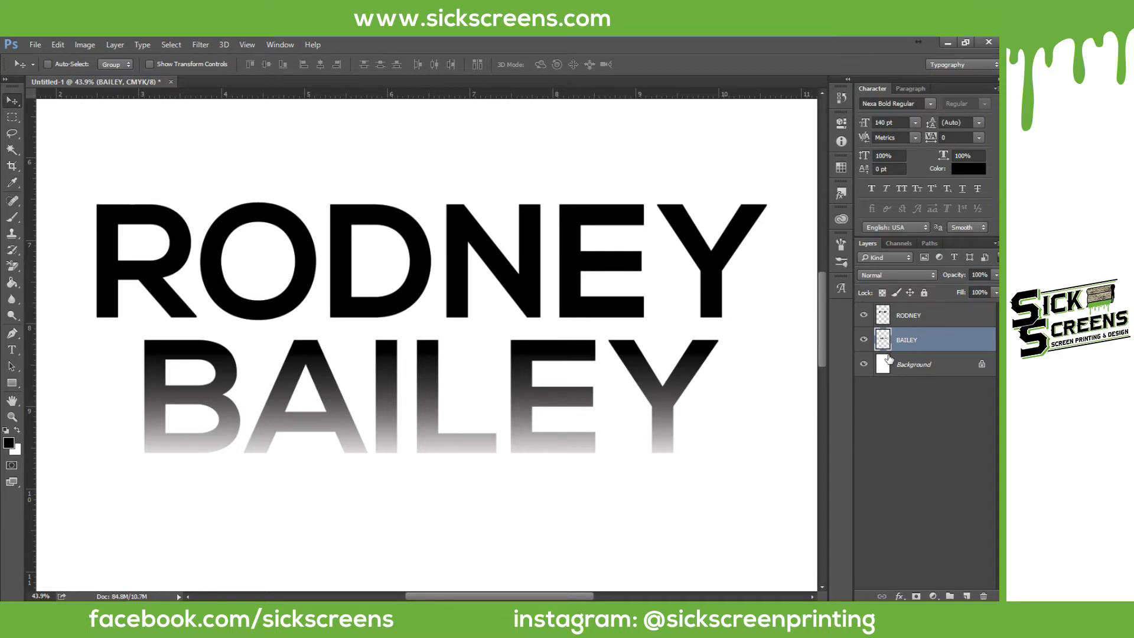
# Step: Load the BAILEY letters as a selection from the layer thumbnail and copy them
pyautogui.moveTo(889, 360); pyautogui.dragTo(883, 342)
pyautogui.keyDown('ctrl'); pyautogui.click(883, 342); pyautogui.keyUp('ctrl')
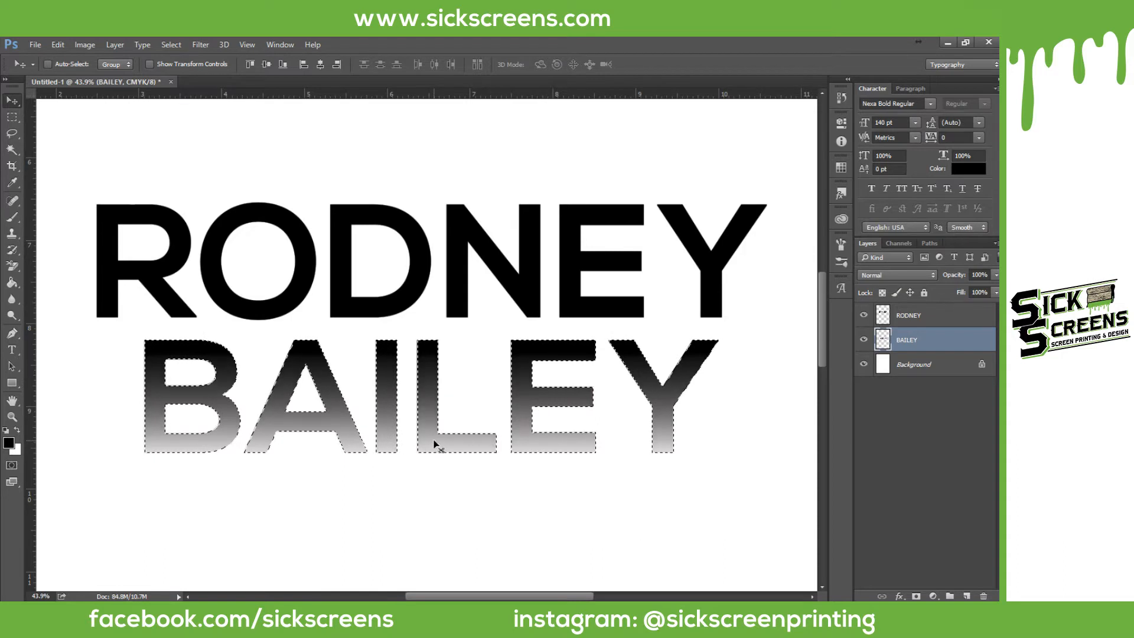
pyautogui.press('ctrl')
# Step: Create a new document from the Clipboard preset: 2079 × 410 px, 300 ppi, CMYK
pyautogui.click(35, 44)
pyautogui.click(39, 53)
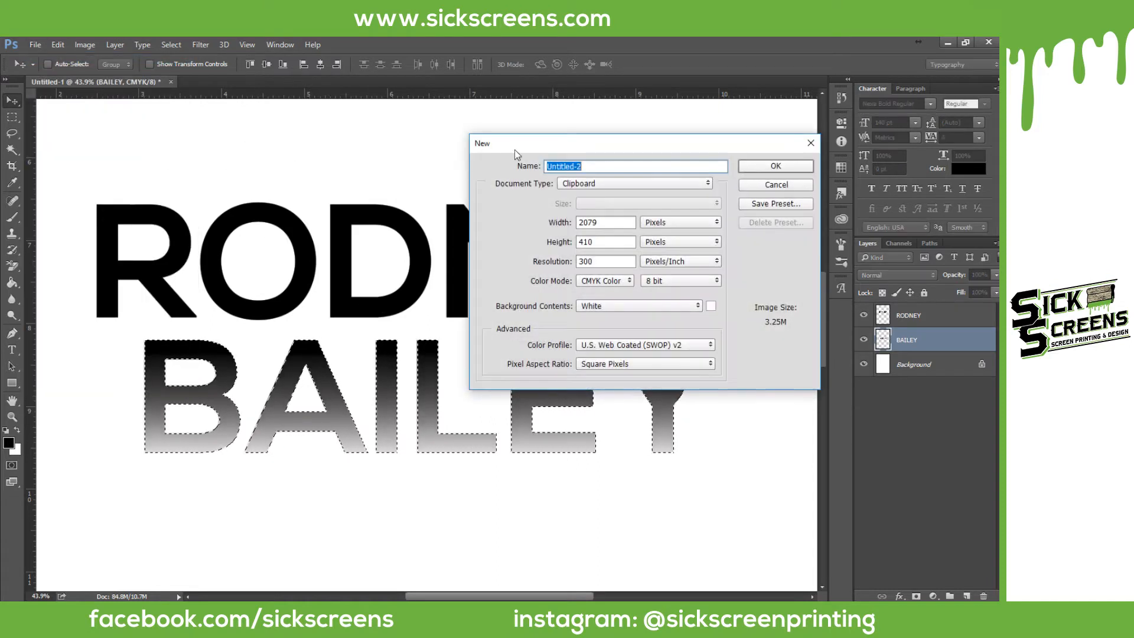
pyautogui.moveTo(573, 150); pyautogui.dragTo(494, 139)
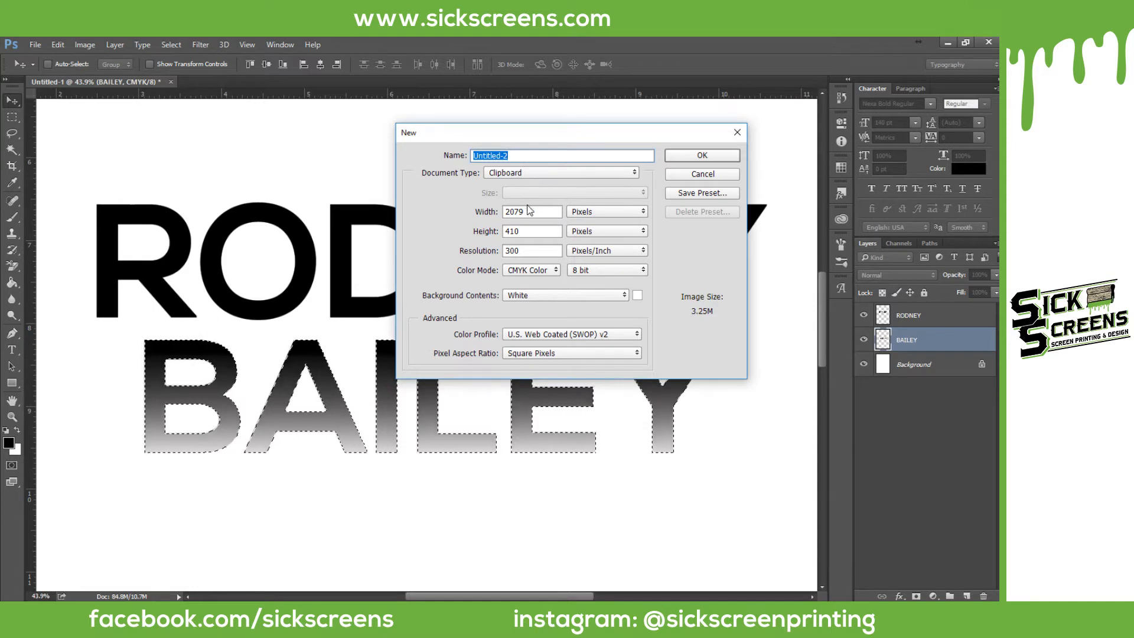
pyautogui.click(531, 172)
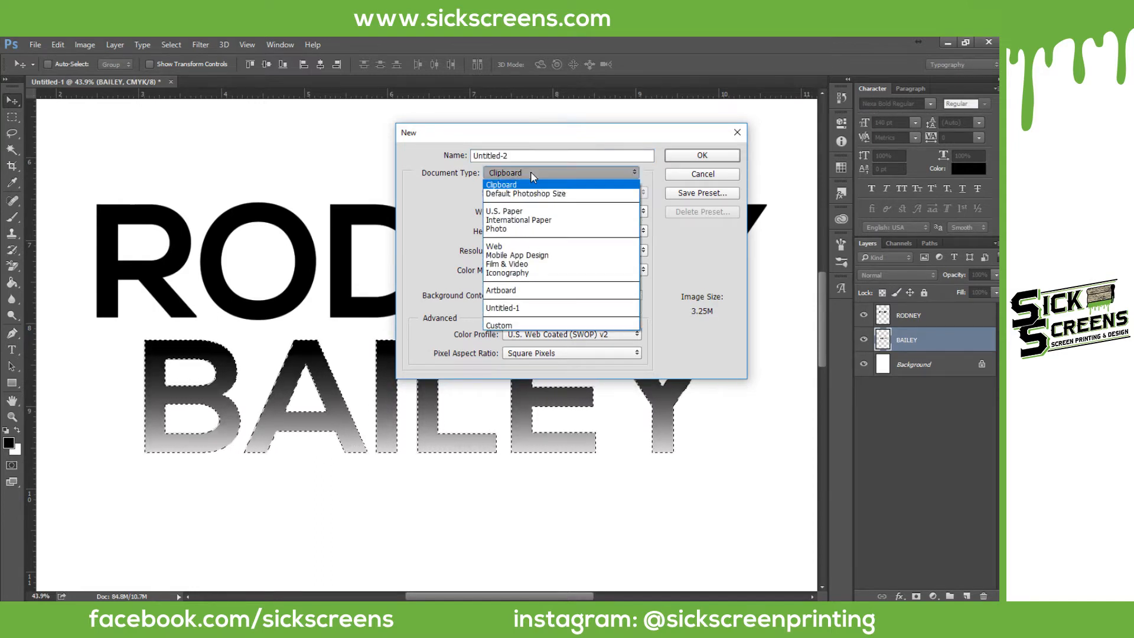
pyautogui.click(528, 172)
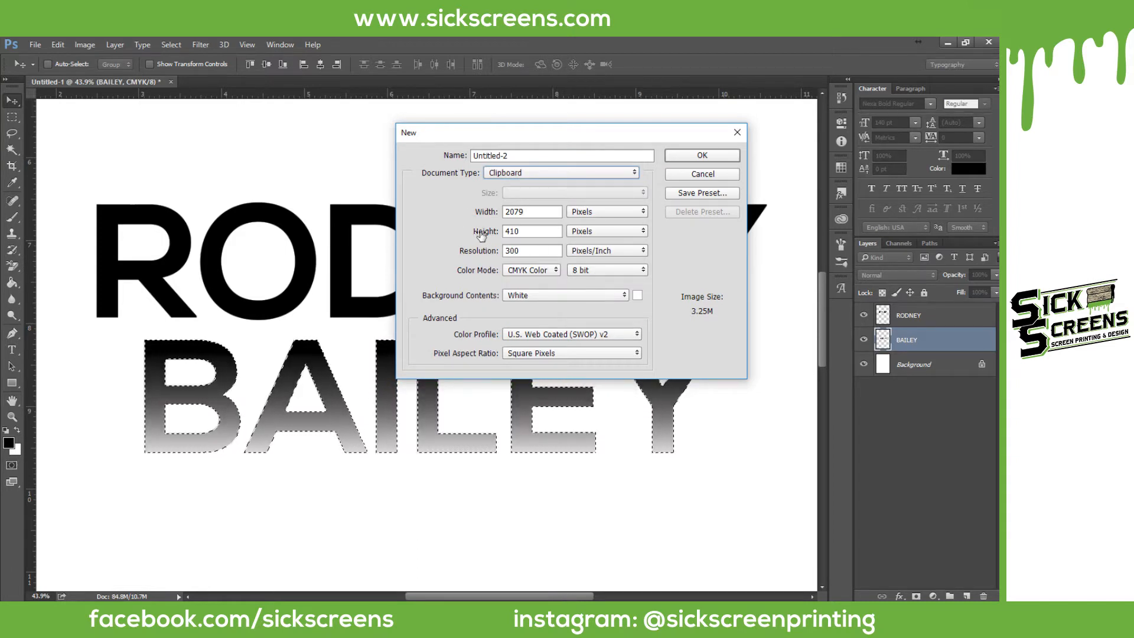
pyautogui.click(703, 154)
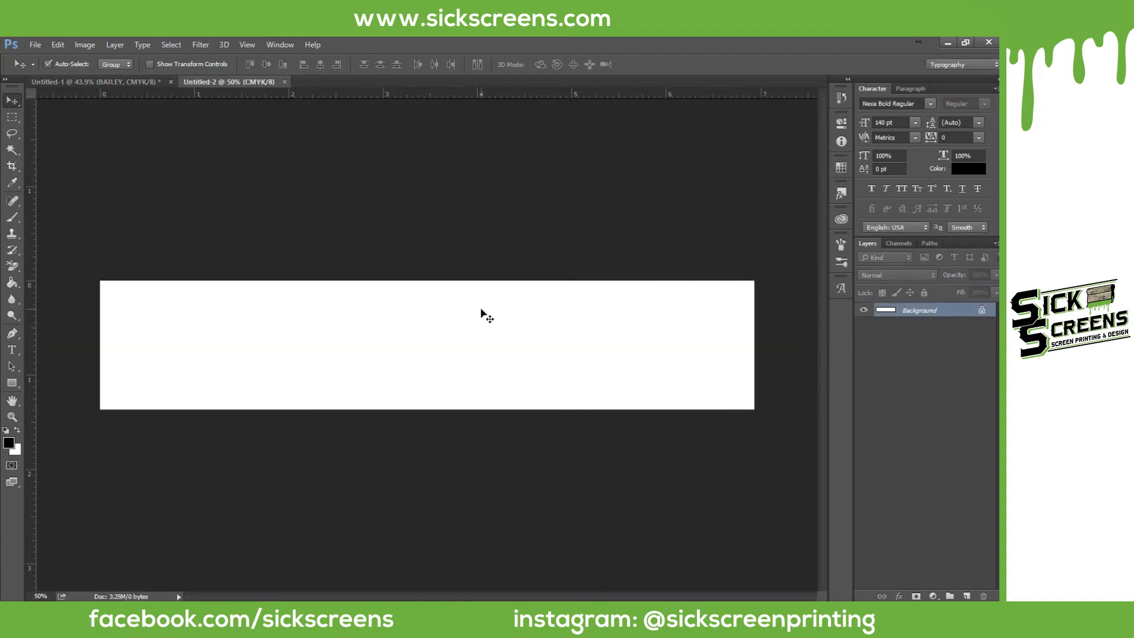
# Step: Paste the copied fading BAILEY letters into Untitled-2 as Layer 1
pyautogui.hotkey('ctrl', 'v')
pyautogui.click(57, 44)
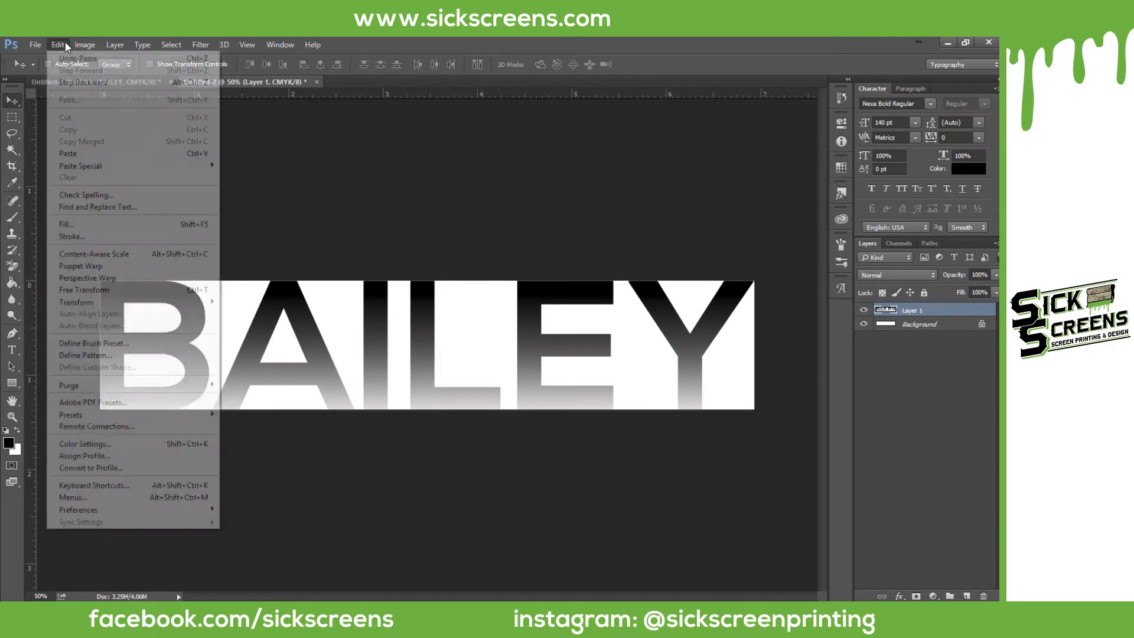
pyautogui.click(475, 148)
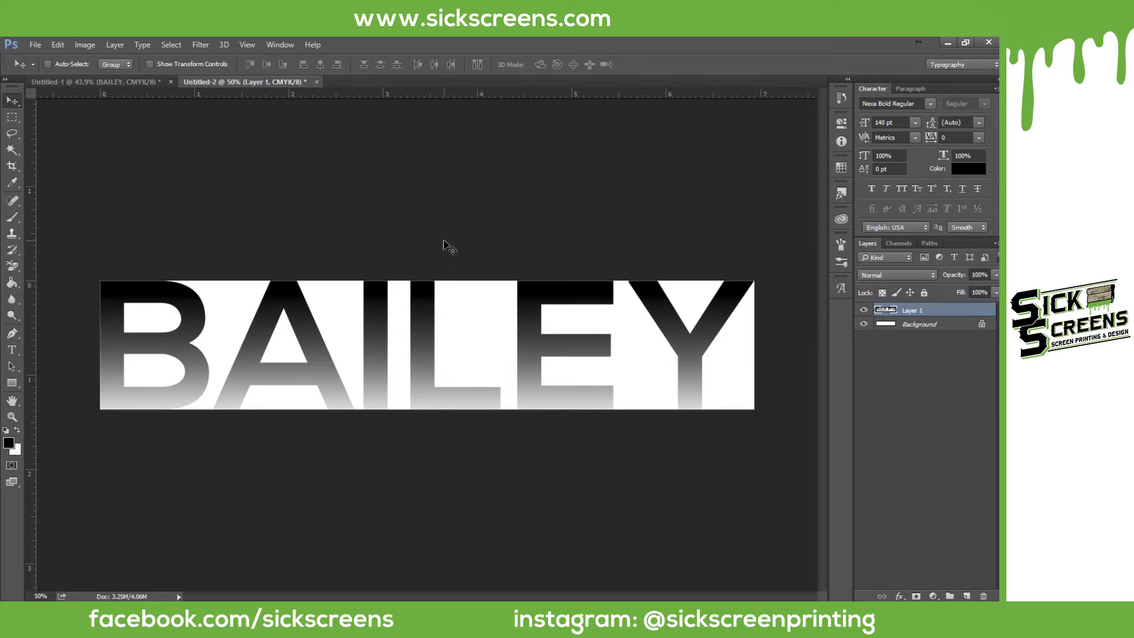
# Step: Convert Untitled-2 to Grayscale mode, flattening it into one Background layer
pyautogui.click(84, 44)
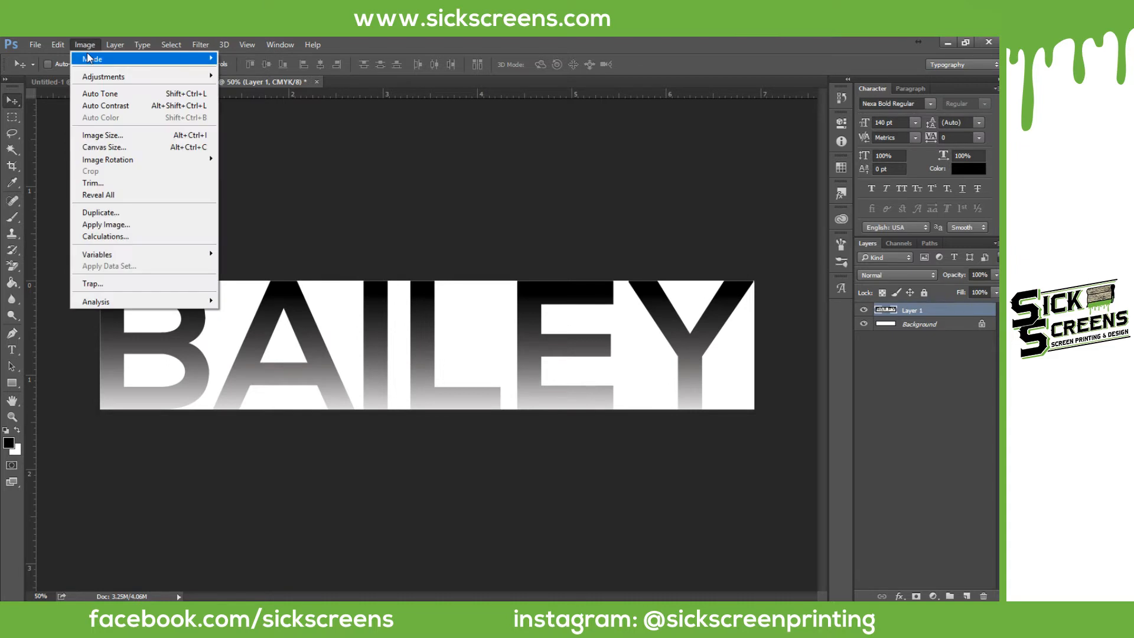
pyautogui.moveTo(88, 58)
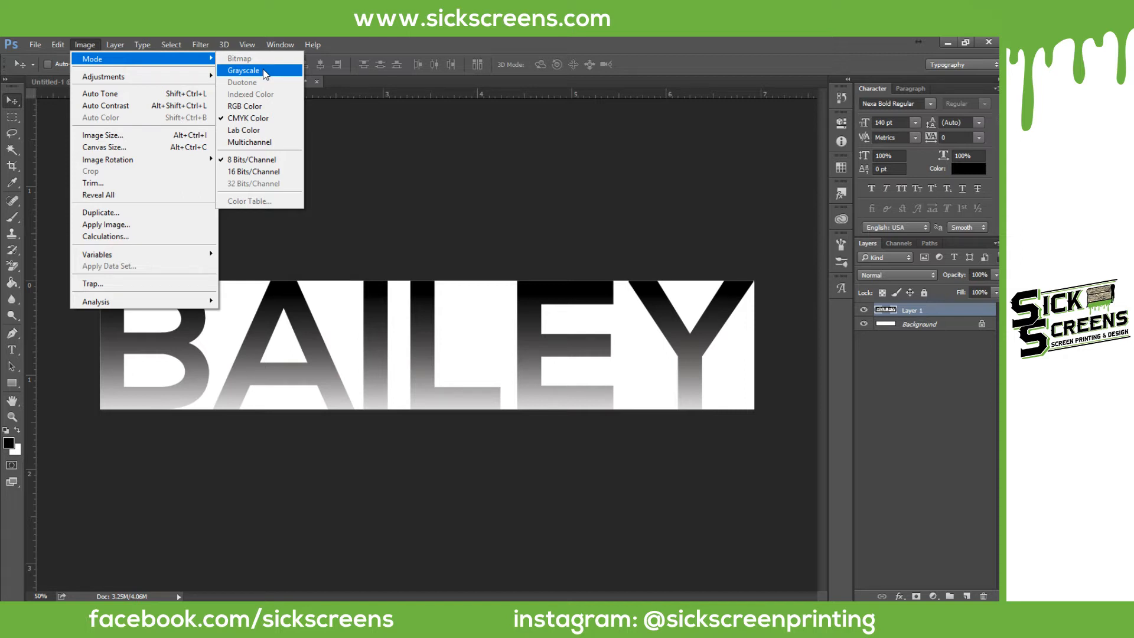
pyautogui.click(263, 71)
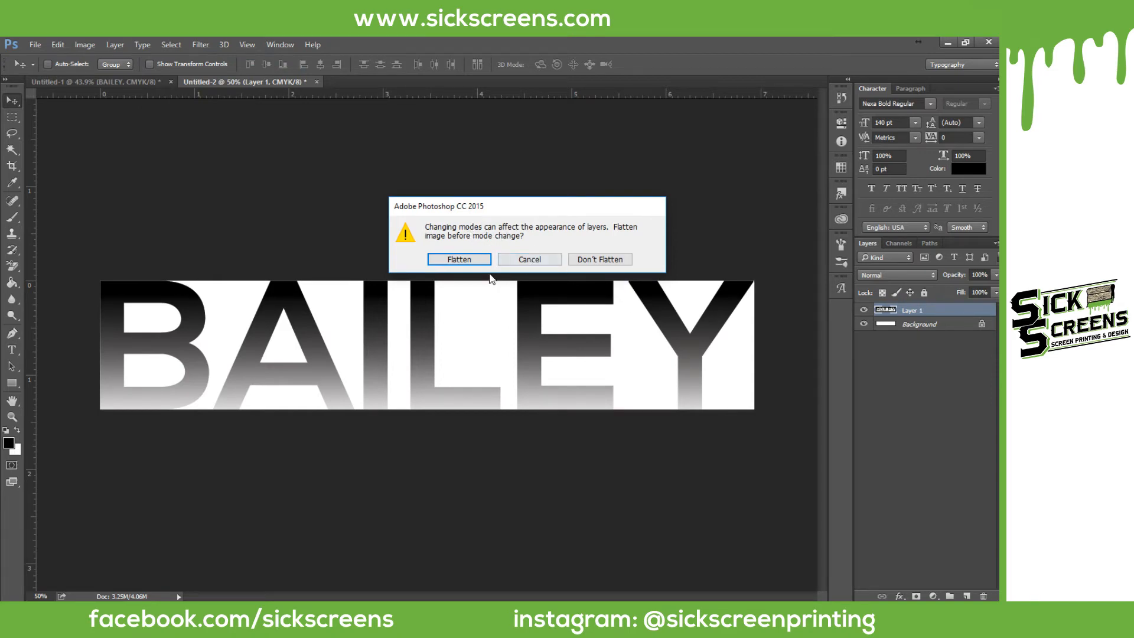
pyautogui.click(460, 260)
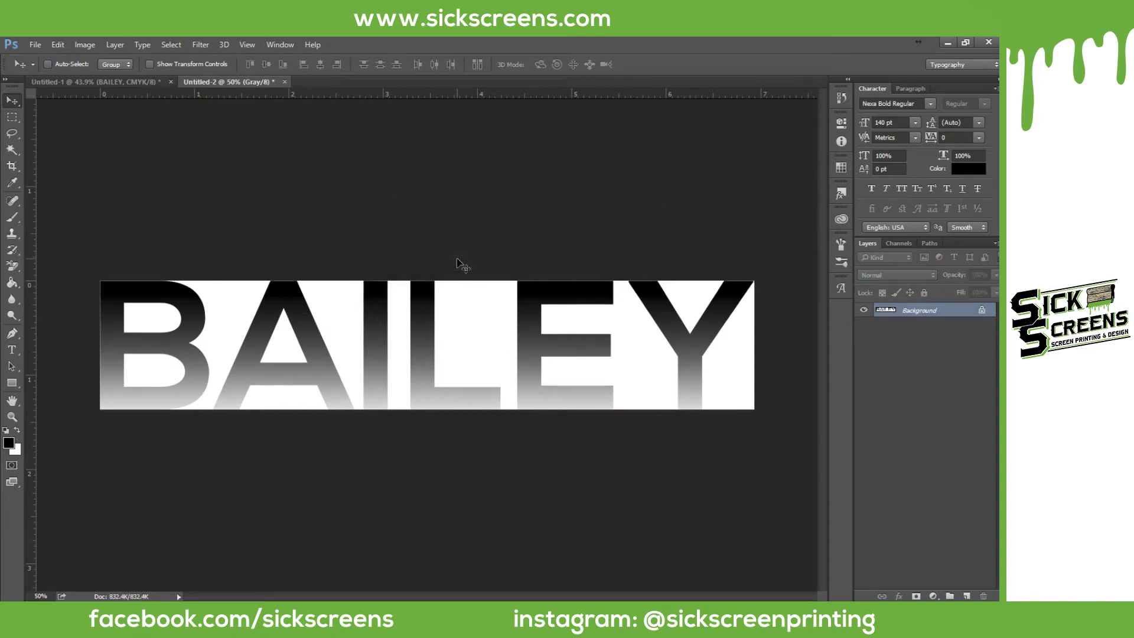
# Step: Start Bitmap mode conversion with 300 pixels/inch output and the Halftone Screen method
pyautogui.click(83, 44)
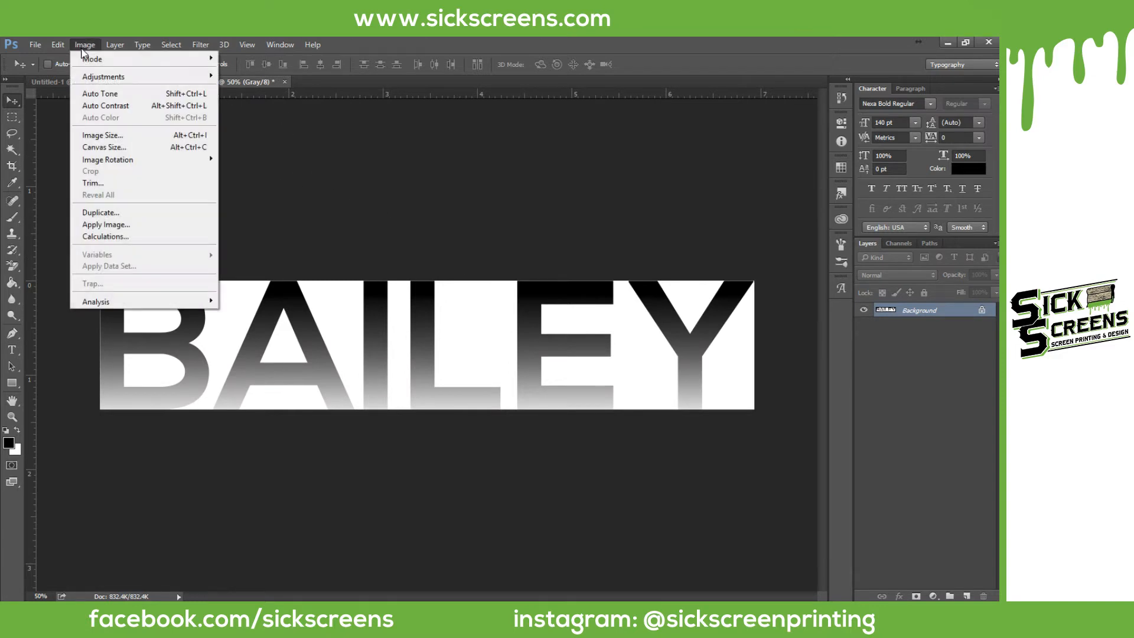
pyautogui.moveTo(82, 58)
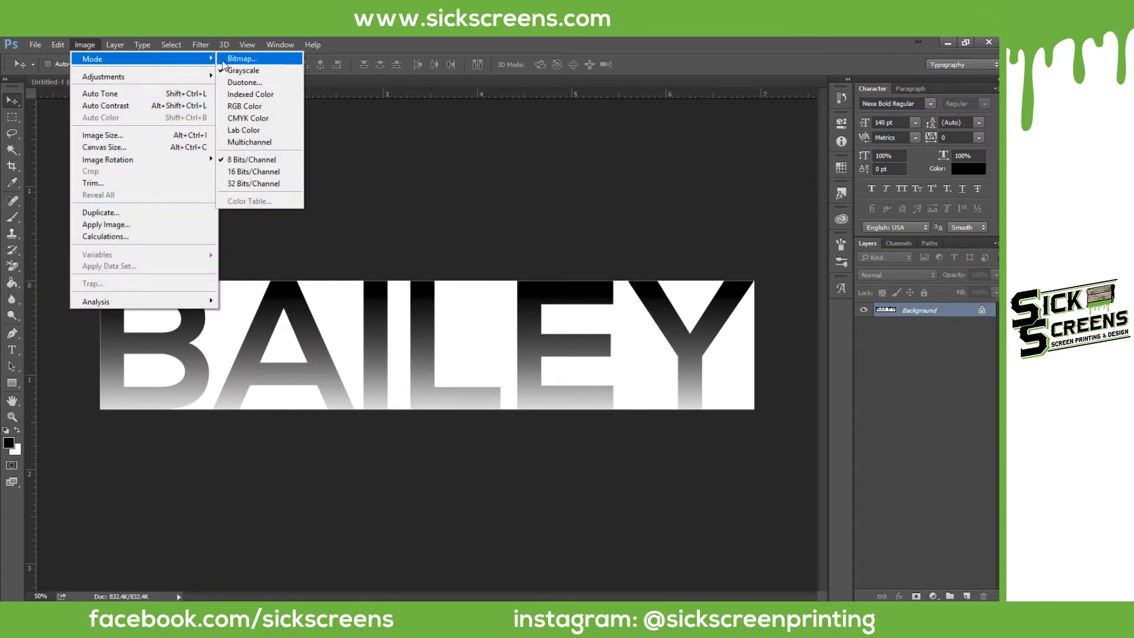
pyautogui.click(262, 59)
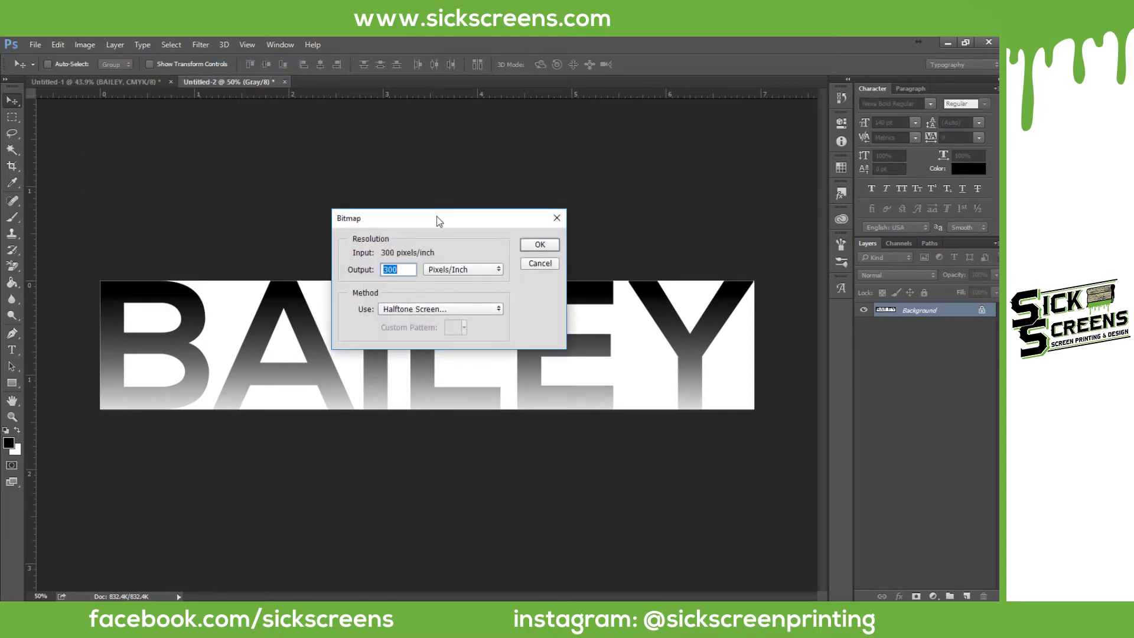
pyautogui.moveTo(438, 216); pyautogui.dragTo(416, 135)
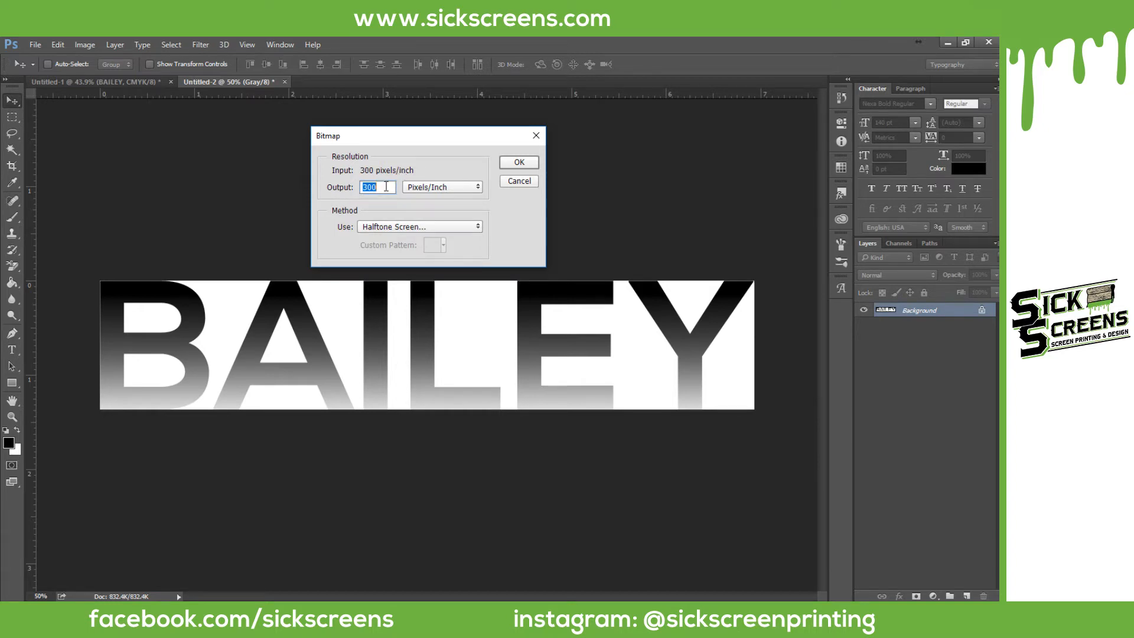
pyautogui.click(387, 187)
pyautogui.click(406, 228)
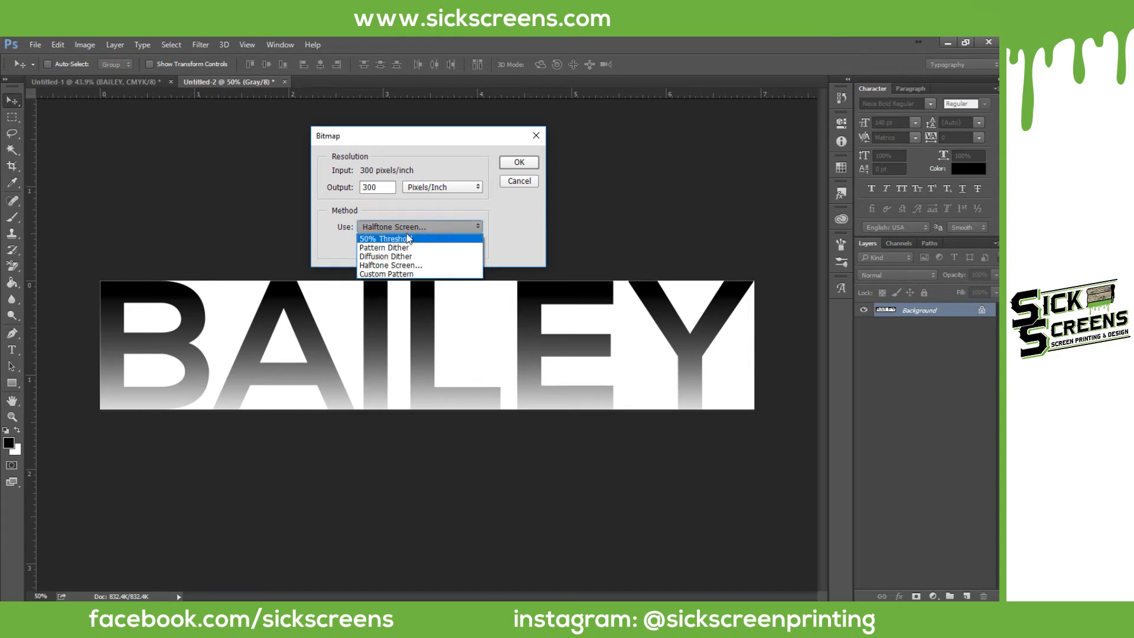
pyautogui.click(407, 267)
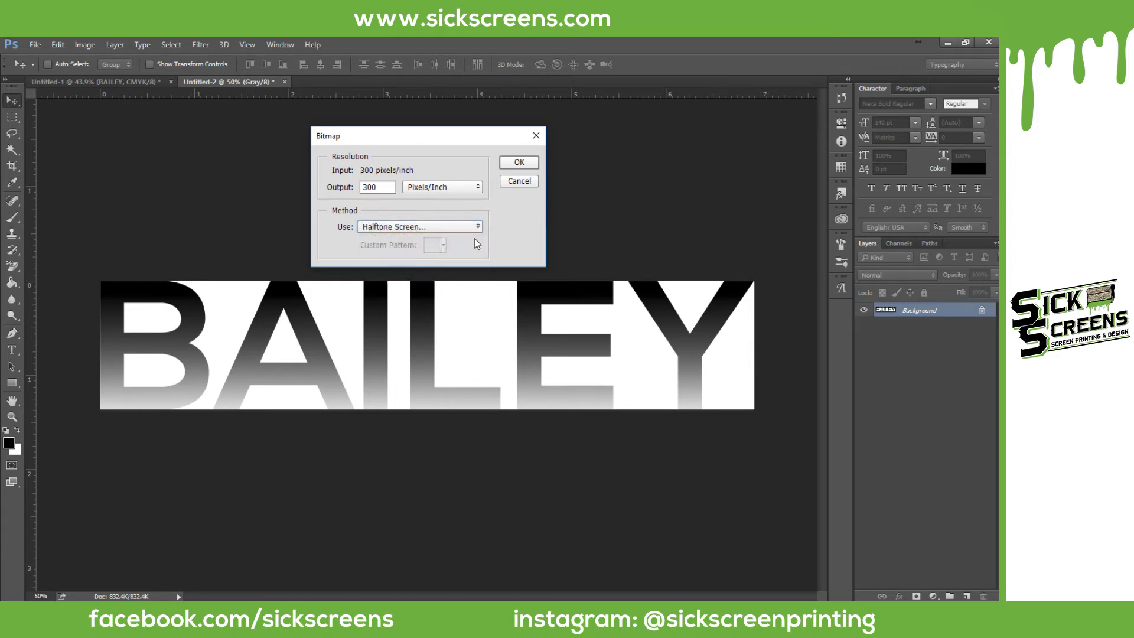
# Step: Set the halftone to 45 lines/inch, 22.5° angle, Round shape, and launch Calculator
pyautogui.click(517, 162)
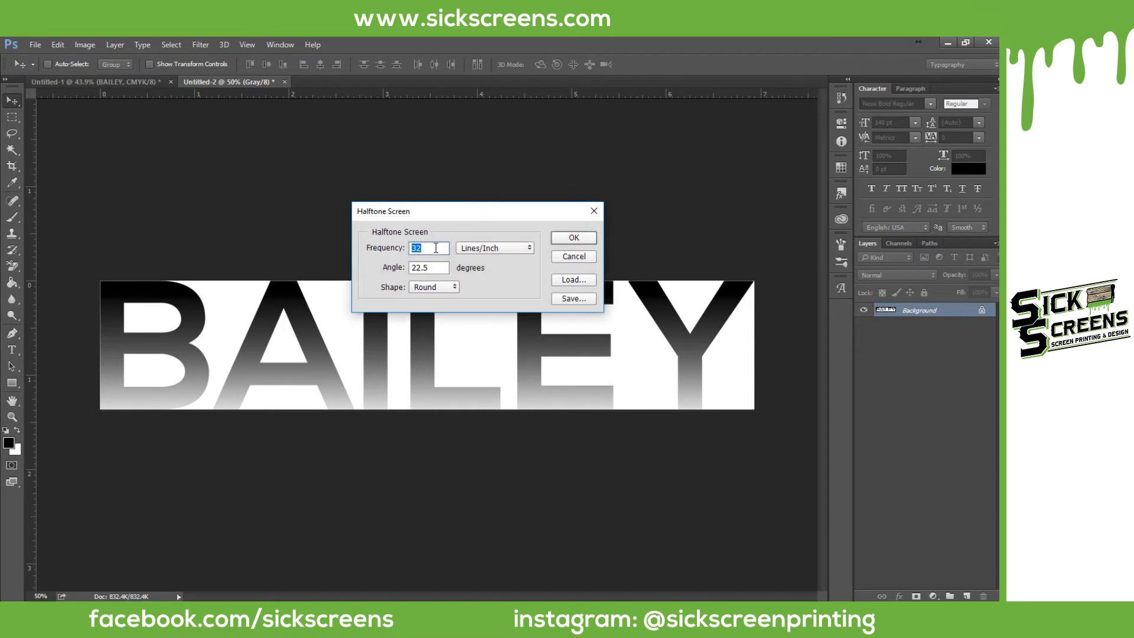
pyautogui.write('45')
pyautogui.moveTo(355, 600)
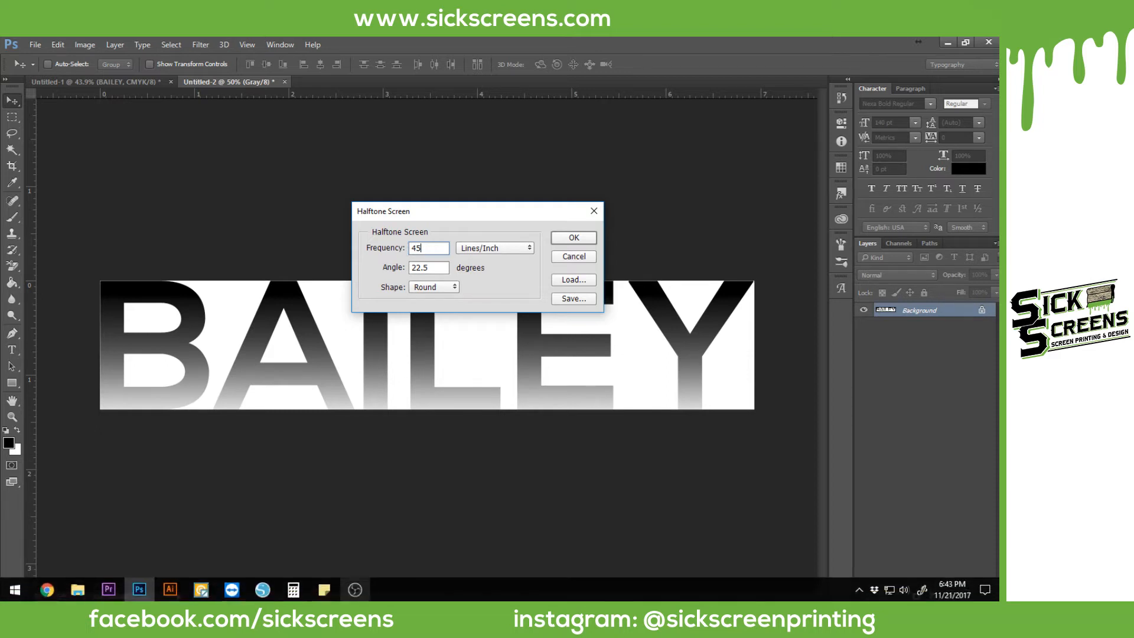
pyautogui.click(304, 598)
pyautogui.click(730, 353)
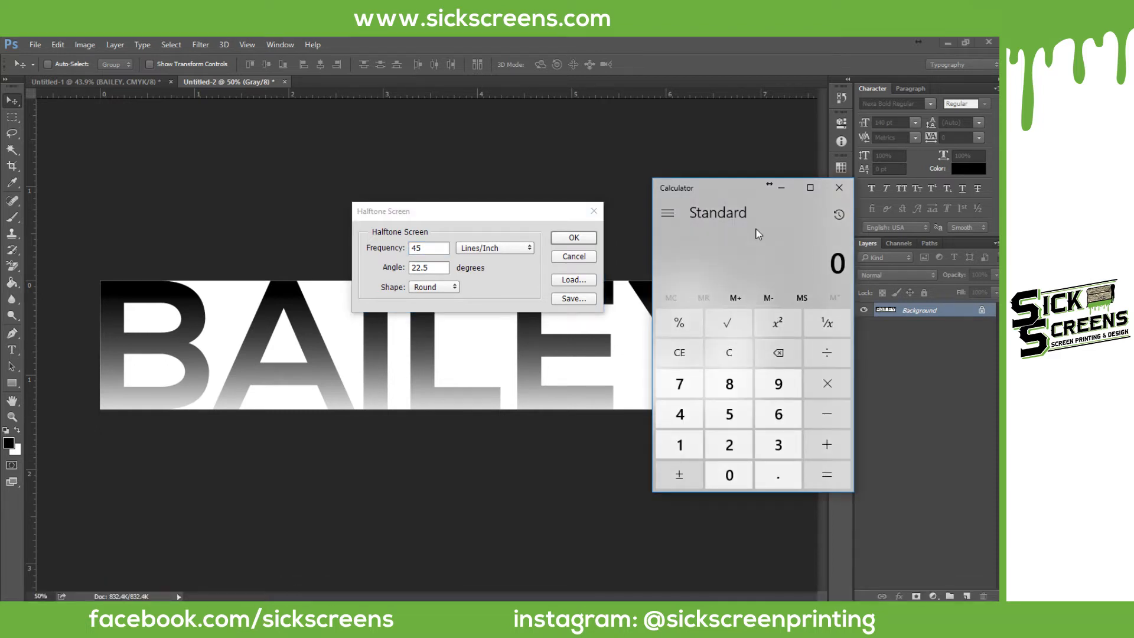
# Step: Compute 160 / 5 = 32 in Calculator, positioned beside the halftone settings
pyautogui.moveTo(731, 191); pyautogui.dragTo(687, 202)
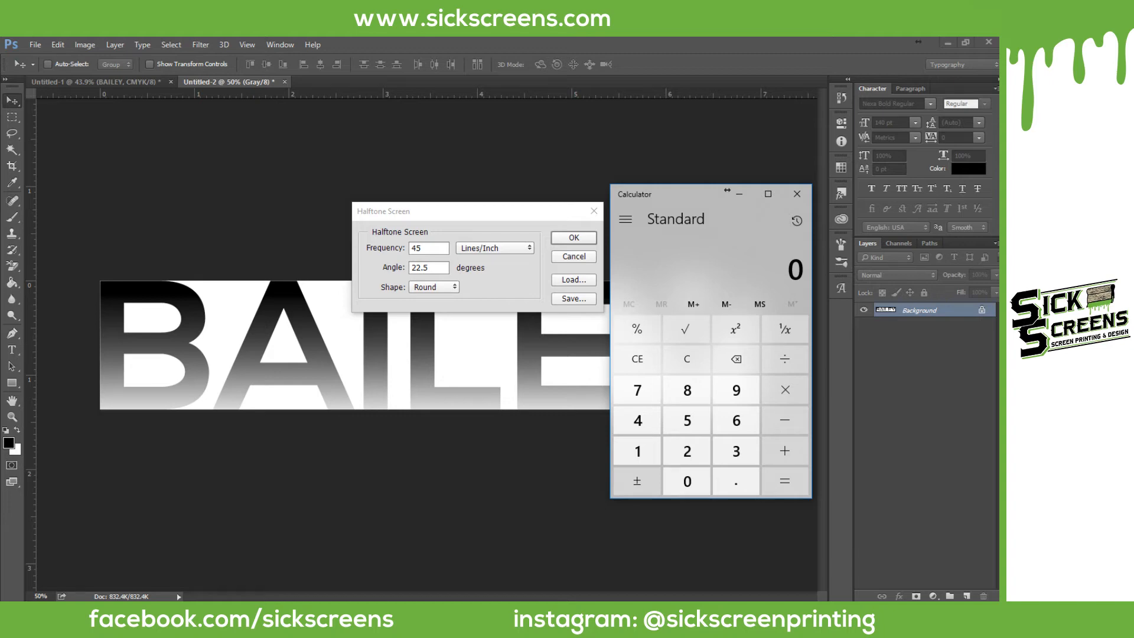
pyautogui.write('160/5')
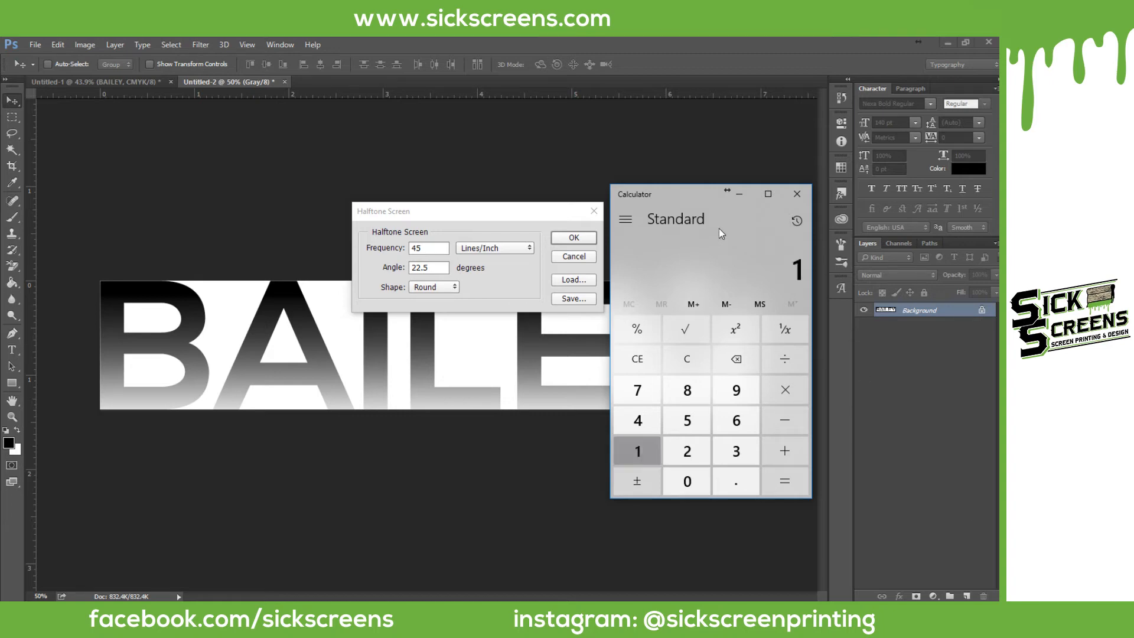
pyautogui.press('Return')
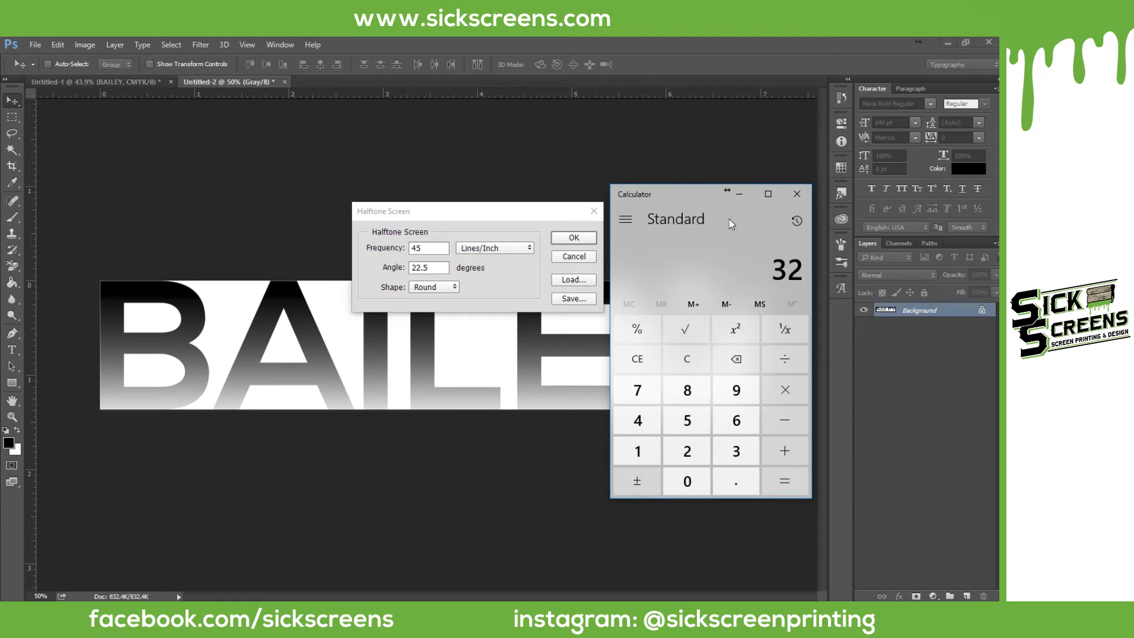
# Step: Change the halftone frequency to 32 lines/inch, keep round dots at 22.5°, and convert
pyautogui.click(395, 258)
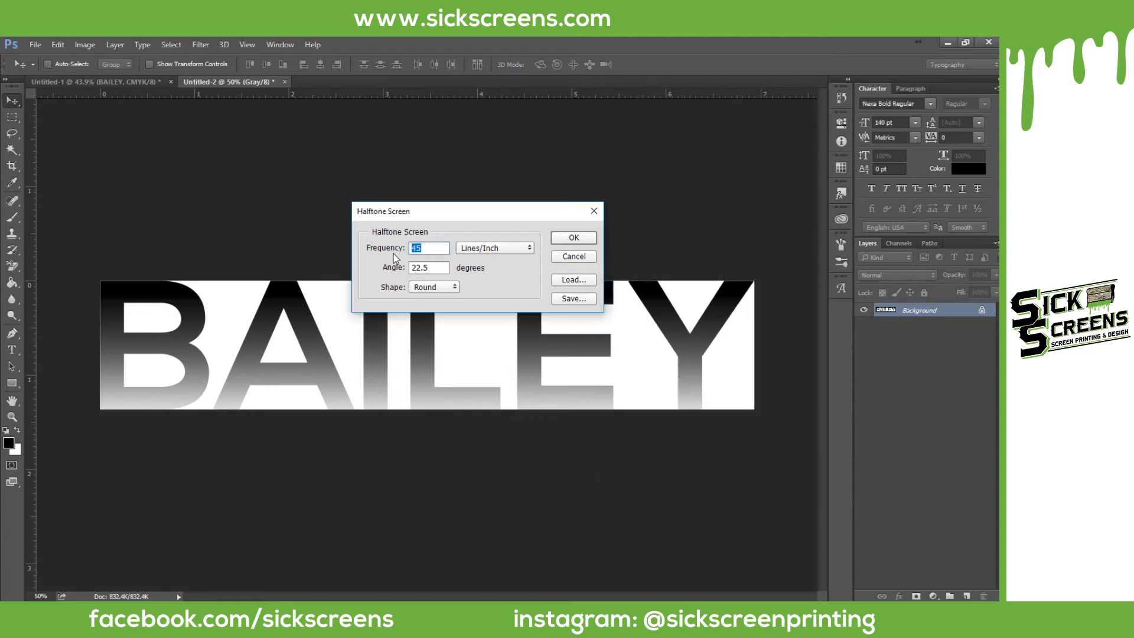
pyautogui.write('32')
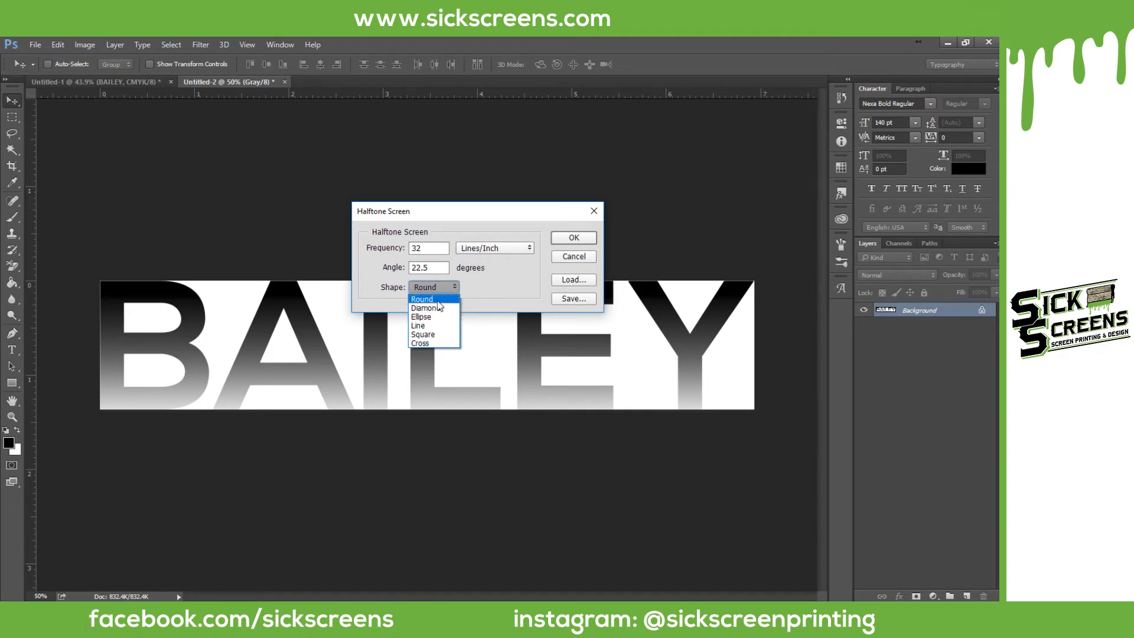
pyautogui.click(438, 302)
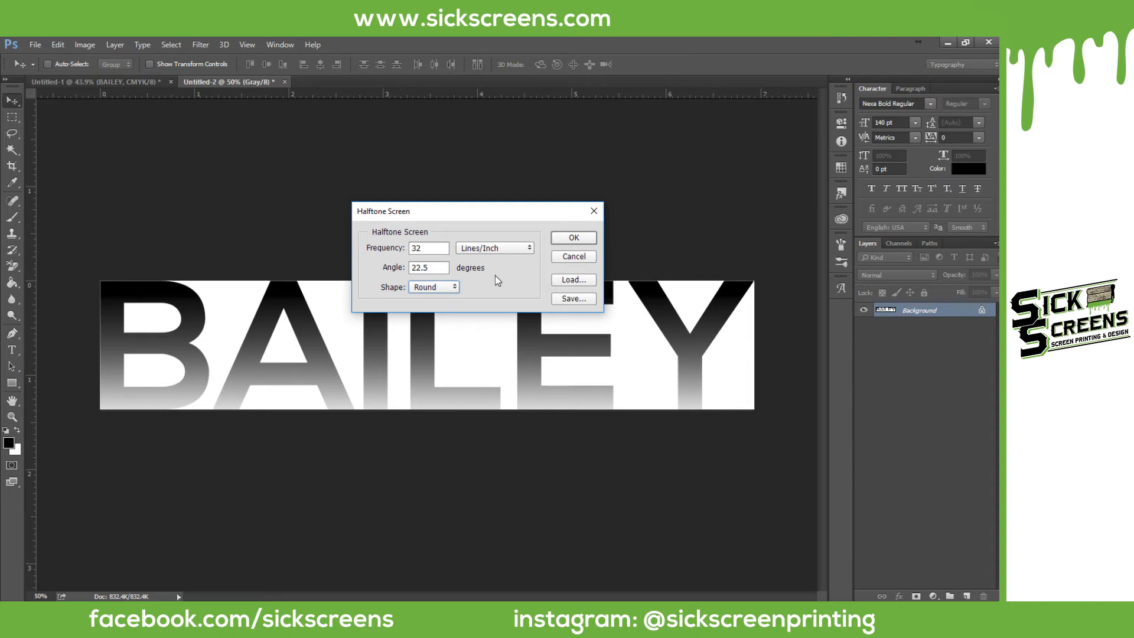
pyautogui.click(582, 237)
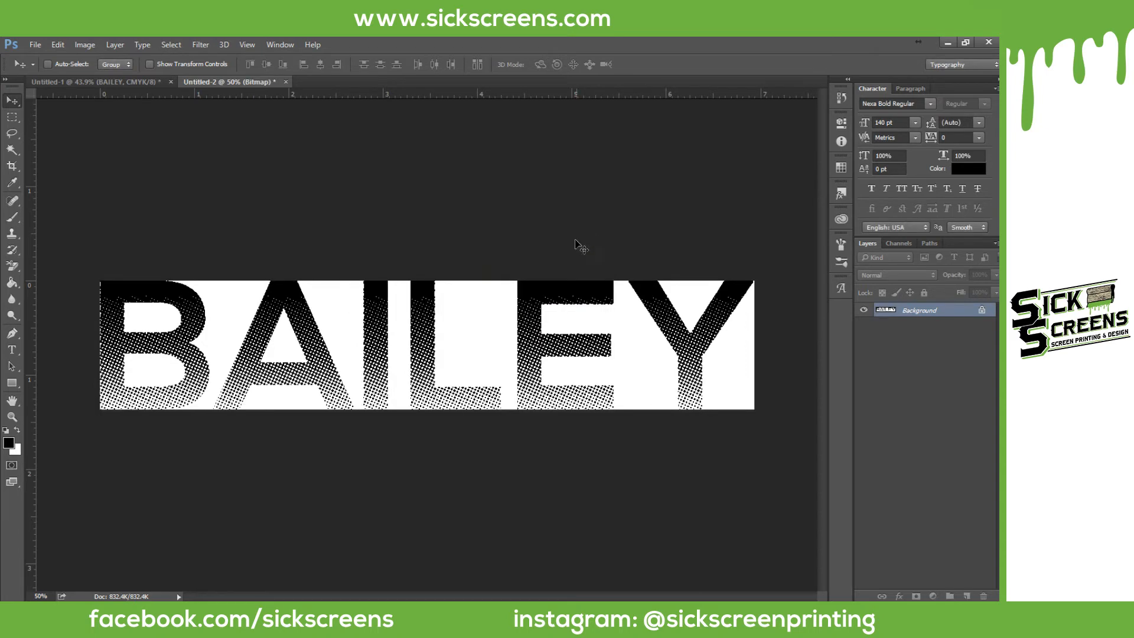
pyautogui.click(12, 417)
pyautogui.moveTo(274, 303); pyautogui.dragTo(330, 316)
pyautogui.scroll(-1, 269, 443)
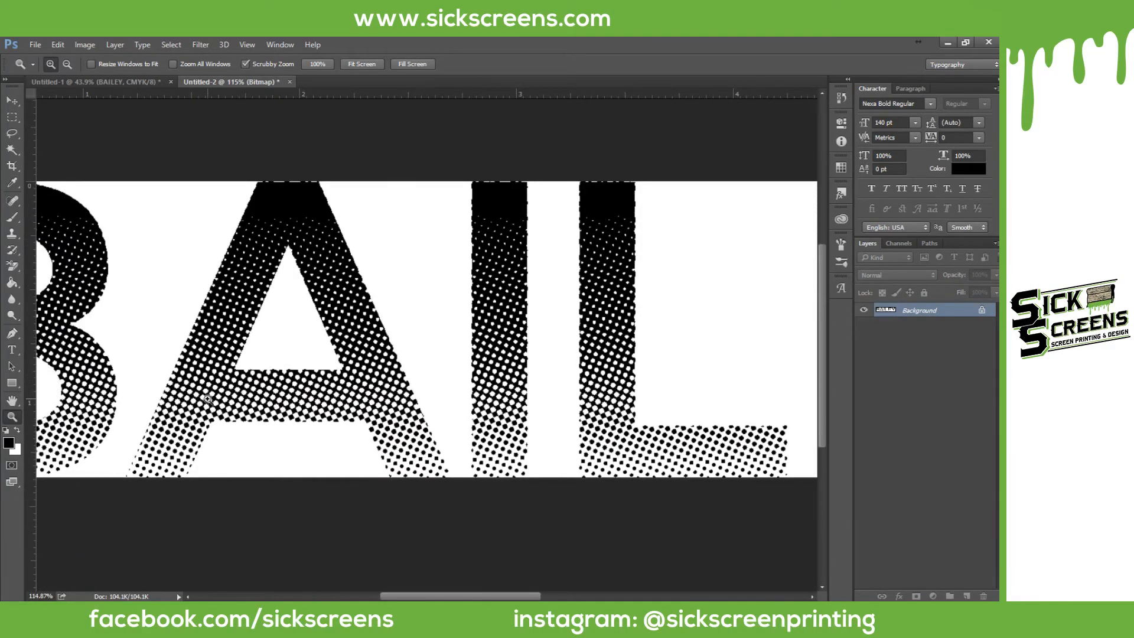
pyautogui.moveTo(208, 401); pyautogui.dragTo(311, 347)
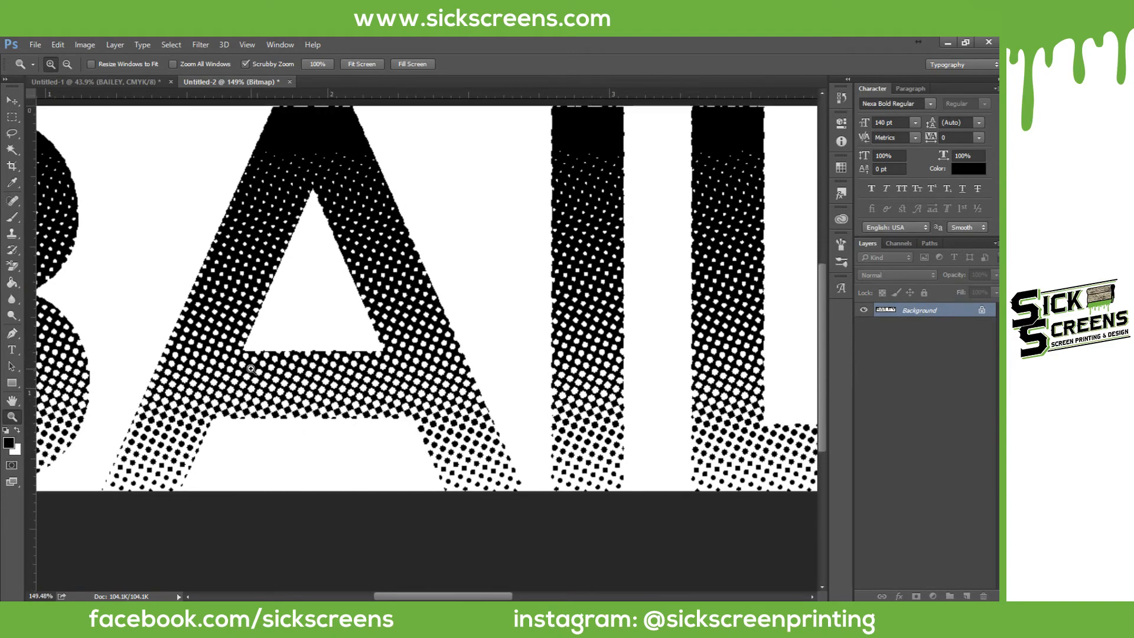
pyautogui.moveTo(331, 326); pyautogui.dragTo(261, 335)
pyautogui.moveTo(338, 324); pyautogui.dragTo(374, 319)
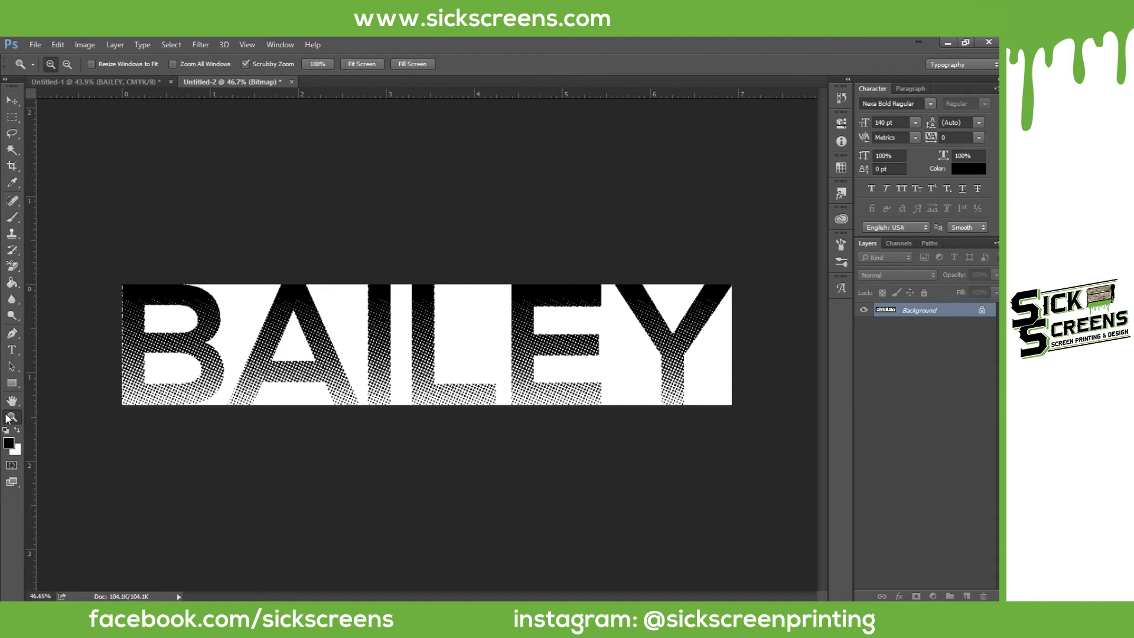
pyautogui.click(11, 100)
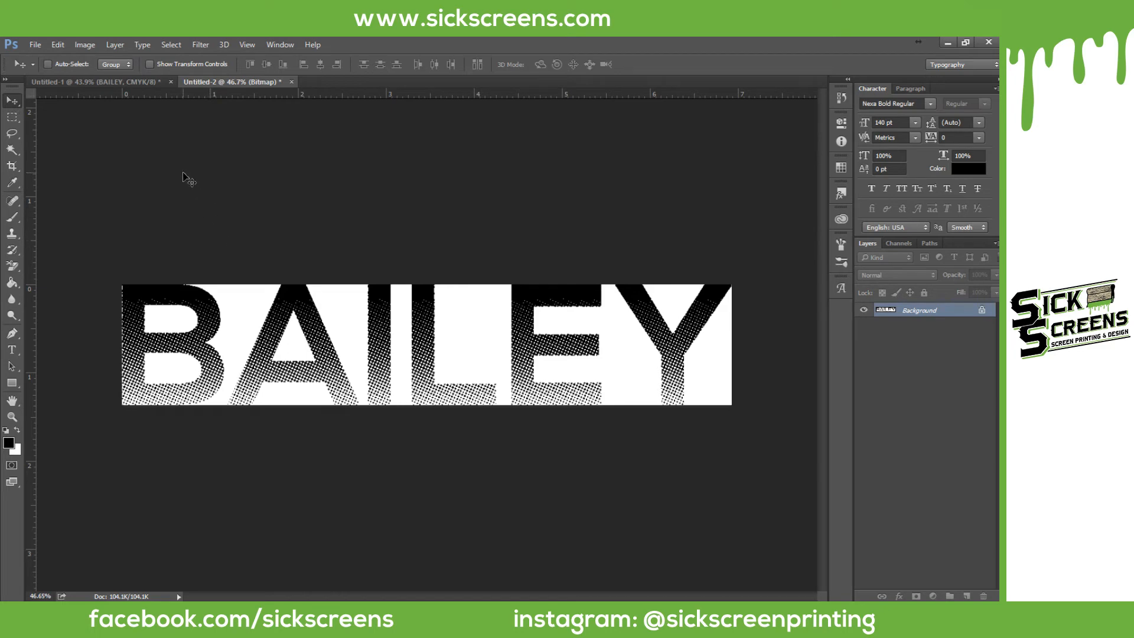
pyautogui.scroll(1, 231, 220)
pyautogui.scroll(1, 231, 222)
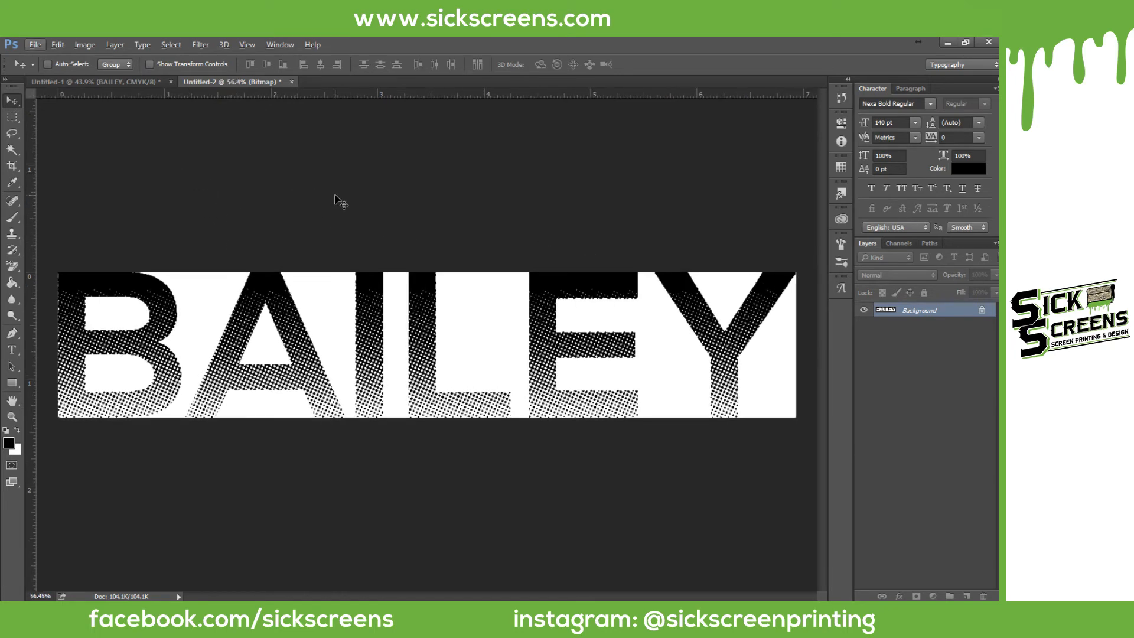
# Step: Select the entire halftone BAILEY canvas
pyautogui.hotkey('ctrl', 'a')
pyautogui.hotkey('ctrl', 'd')
pyautogui.click(172, 45)
pyautogui.click(182, 61)
# Step: In Untitled-1, hide the original BAILEY and Background layers beneath the halftone
pyautogui.click(123, 81)
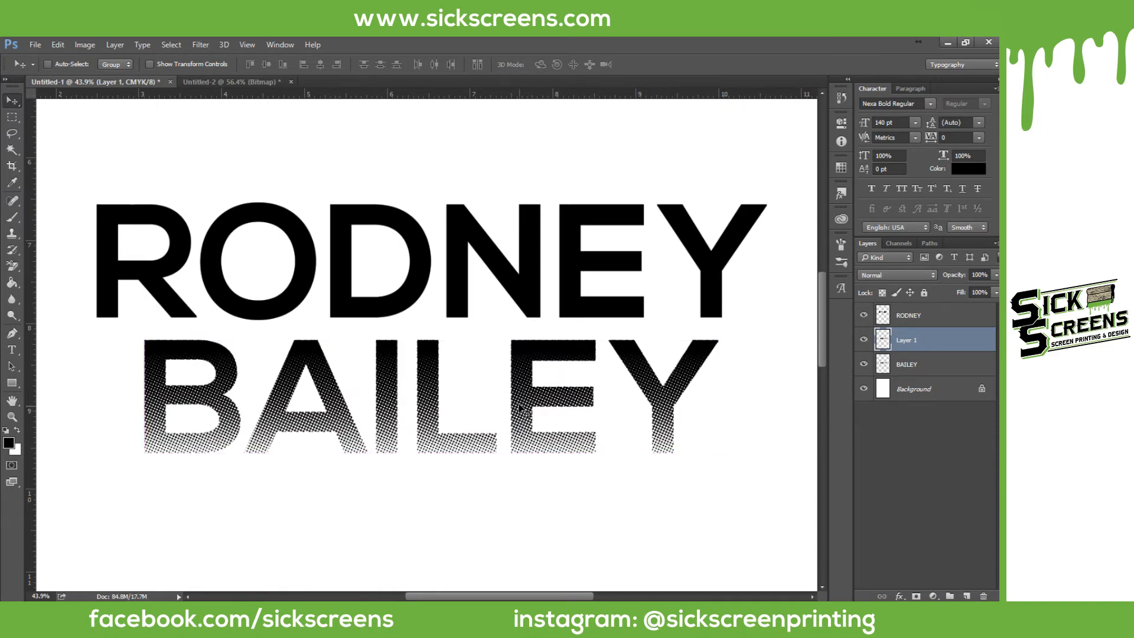
pyautogui.click(863, 366)
pyautogui.click(864, 389)
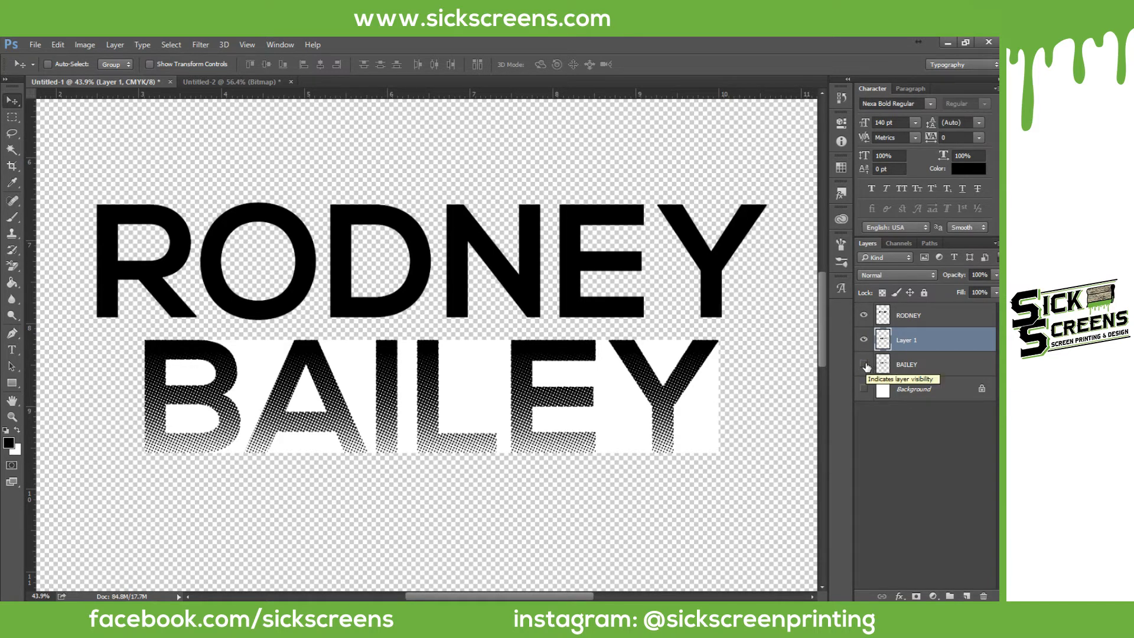
pyautogui.click(864, 389)
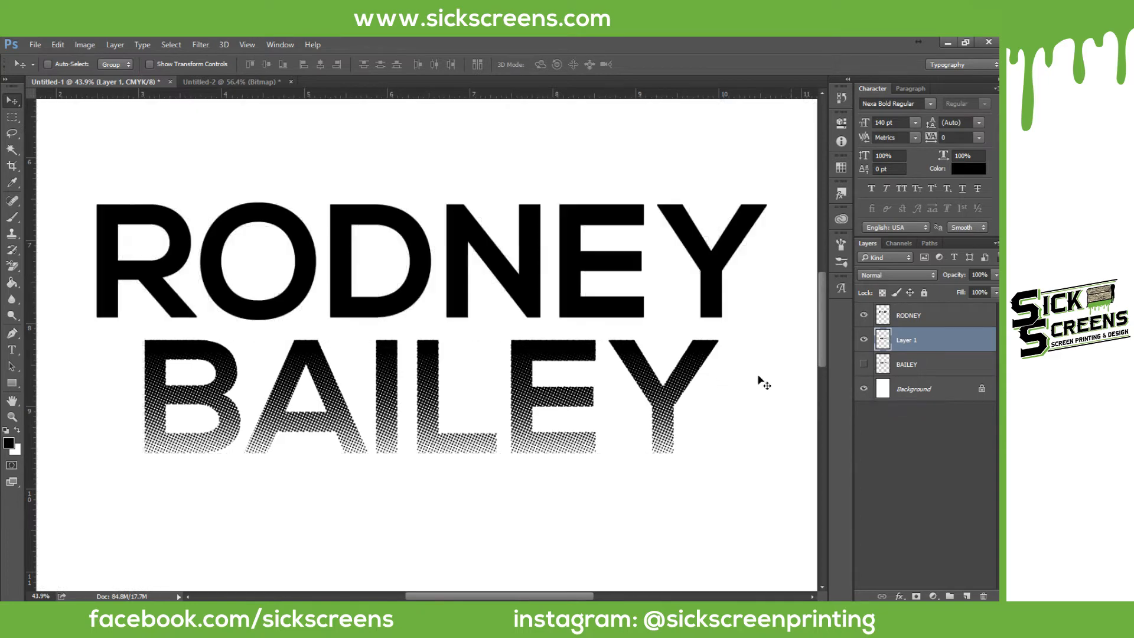
pyautogui.scroll(-4, 502, 278)
pyautogui.hotkey('ctrl', '0')
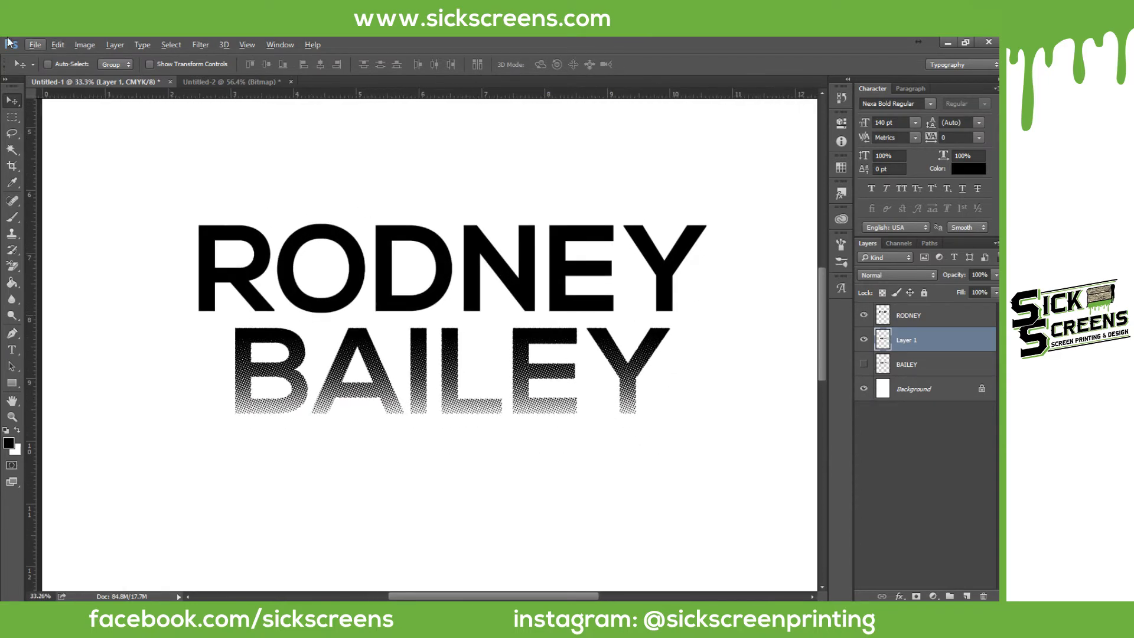
pyautogui.click(35, 45)
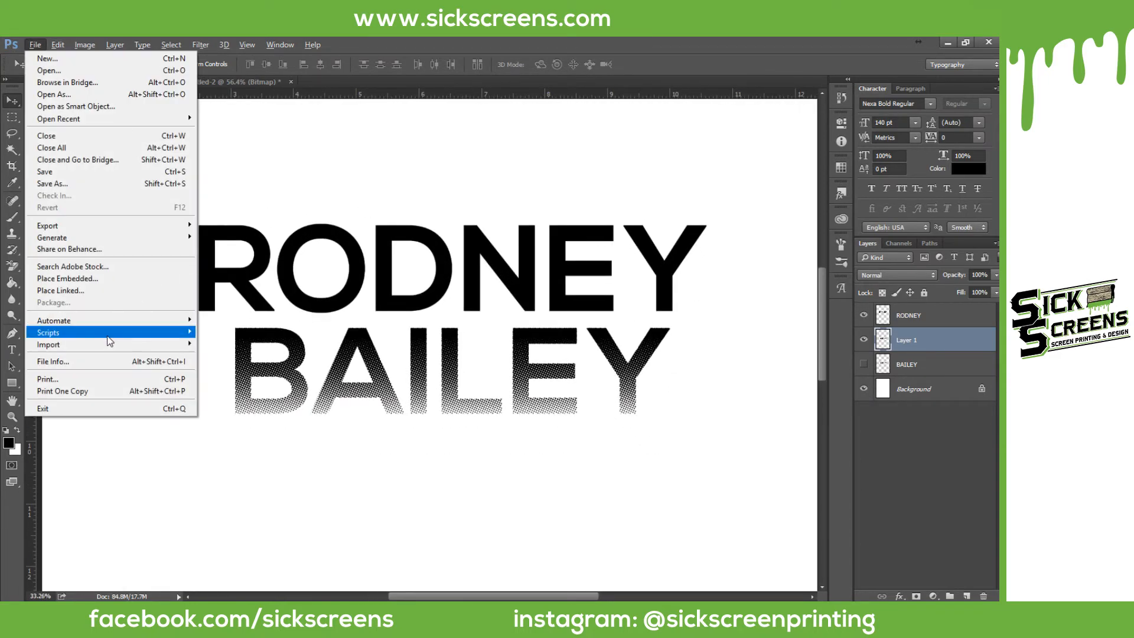
pyautogui.moveTo(107, 337)
pyautogui.click(531, 180)
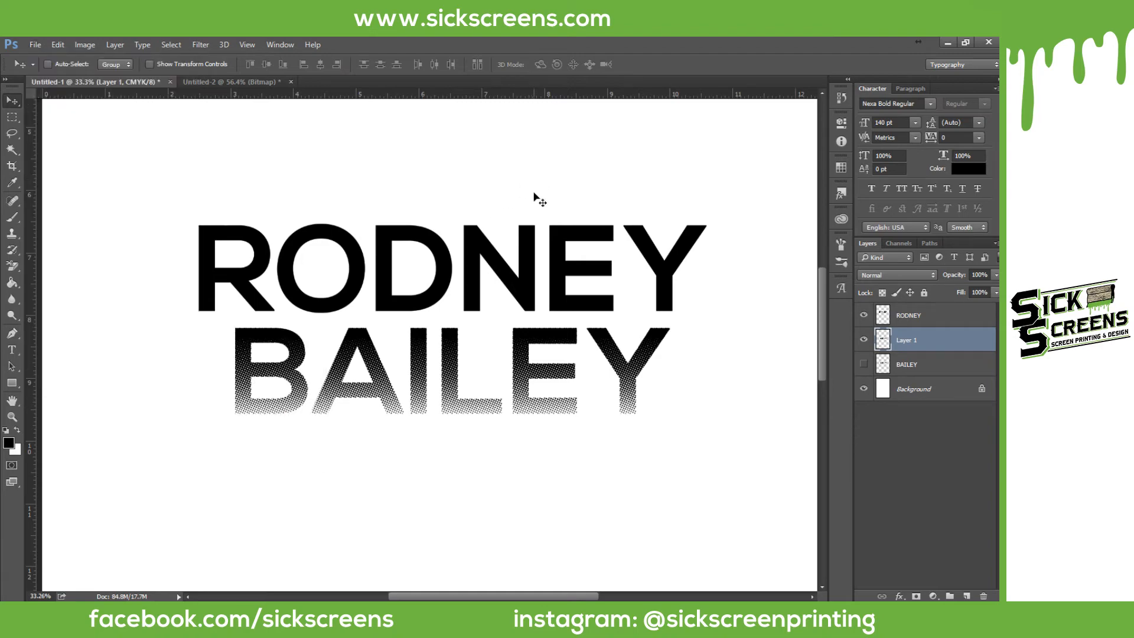
pyautogui.scroll(10, 430, 381)
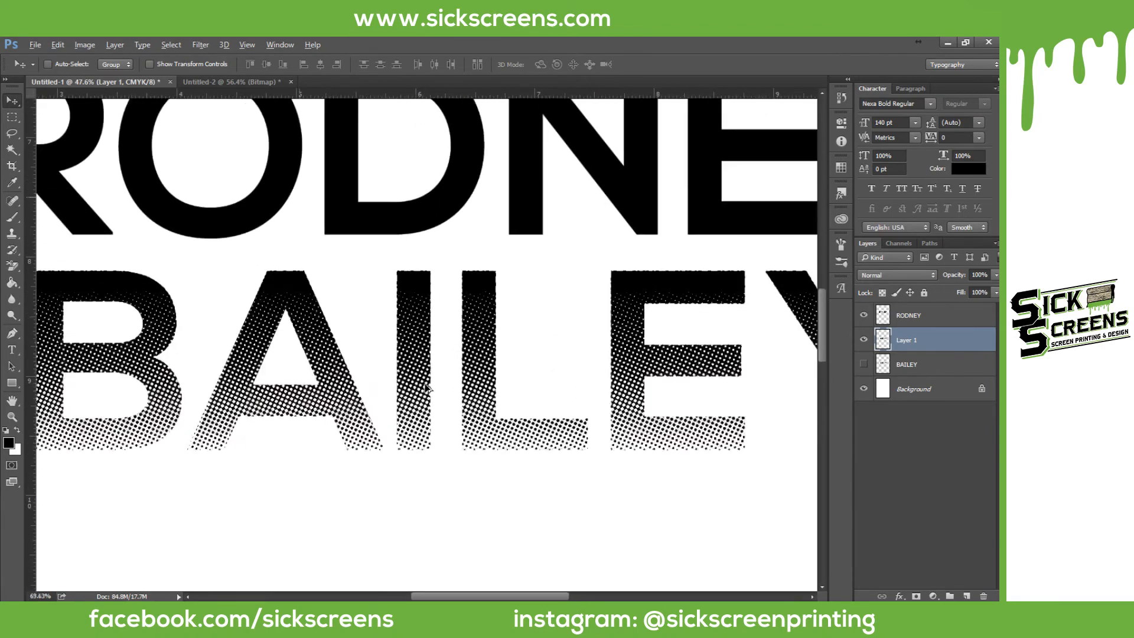
pyautogui.scroll(-3, 434, 400)
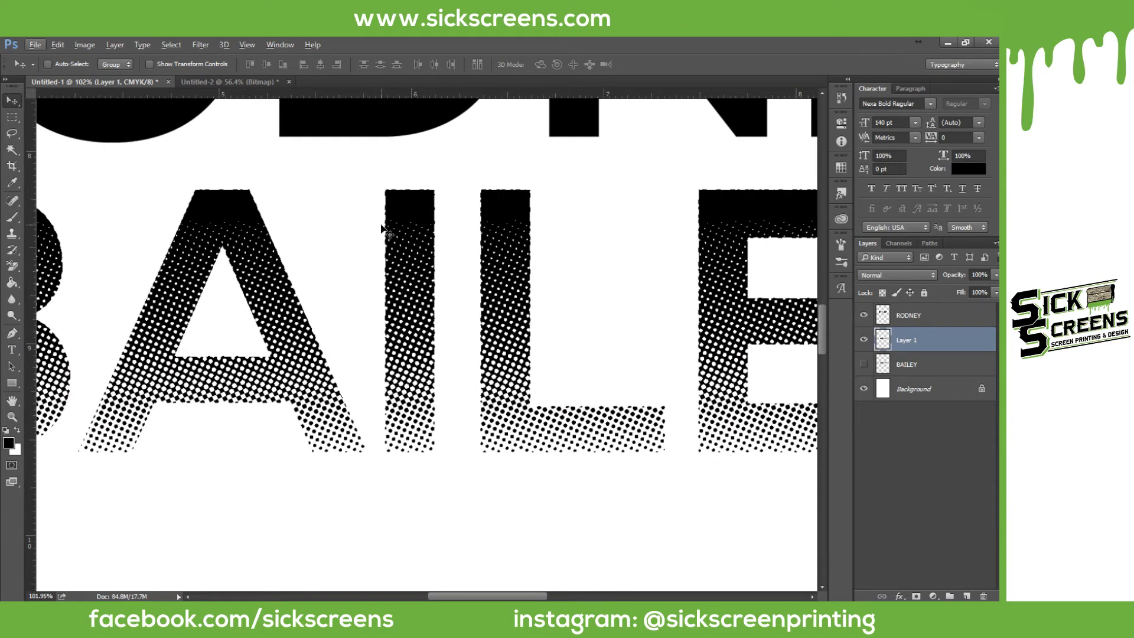
pyautogui.scroll(5, 230, 187)
pyautogui.scroll(2, 190, 208)
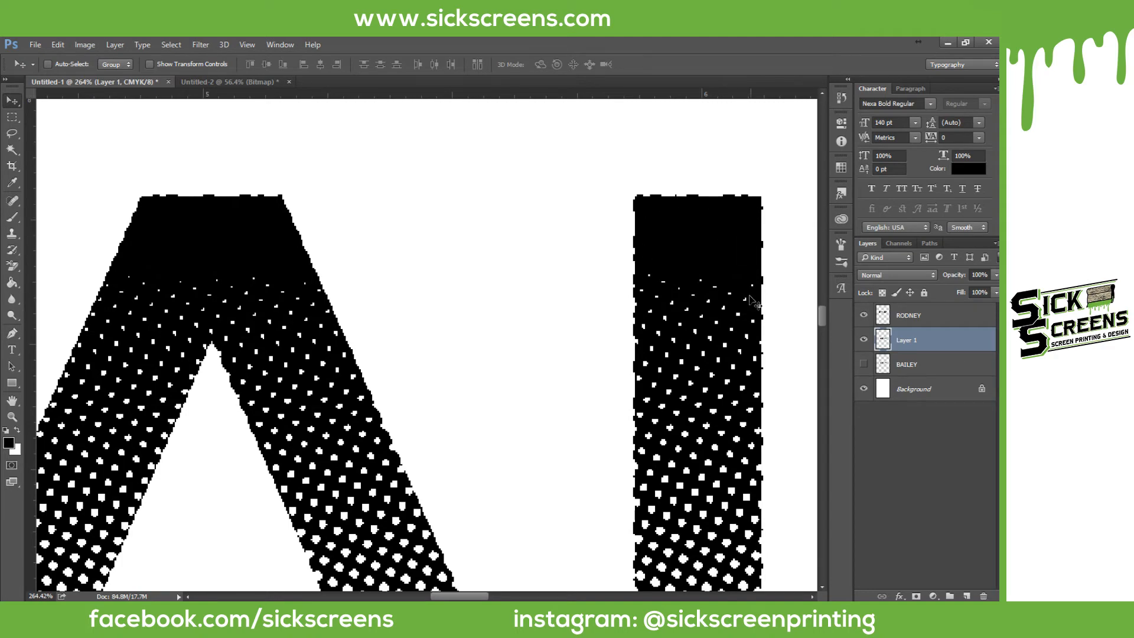
pyautogui.scroll(-6, 403, 253)
pyautogui.scroll(-3, 417, 248)
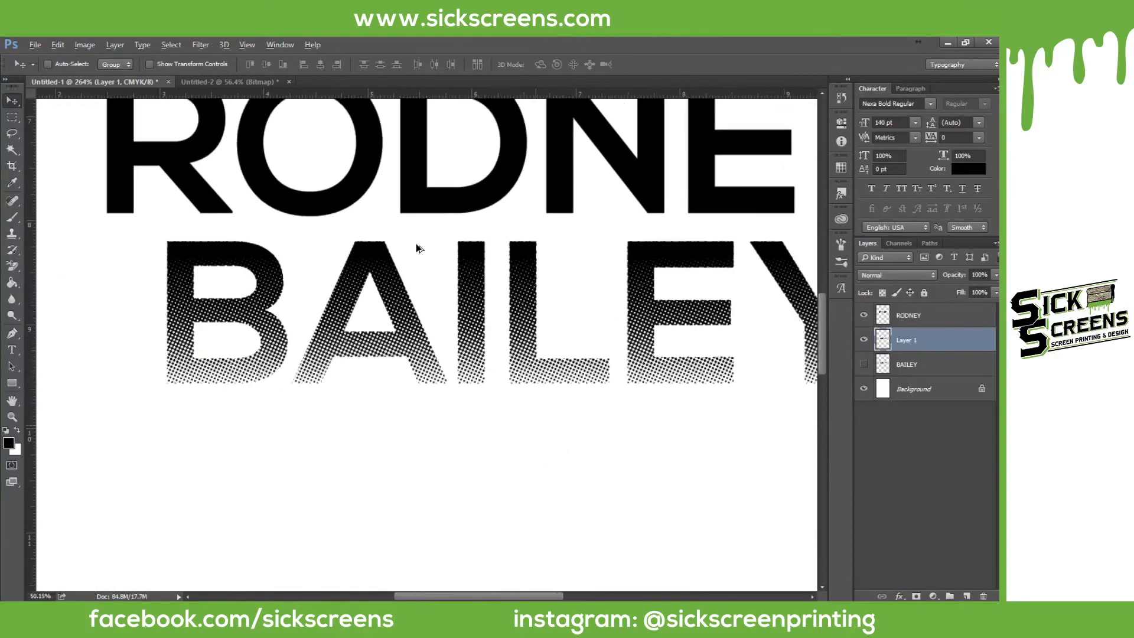
pyautogui.scroll(3, 443, 251)
pyautogui.scroll(4, 442, 250)
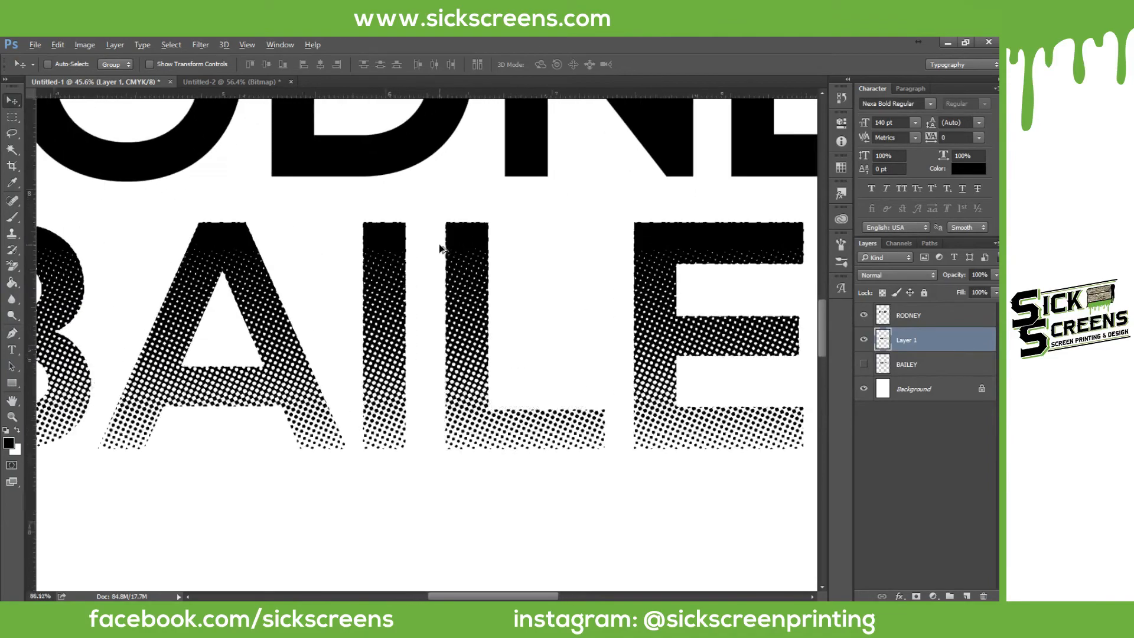
pyautogui.scroll(-4, 333, 231)
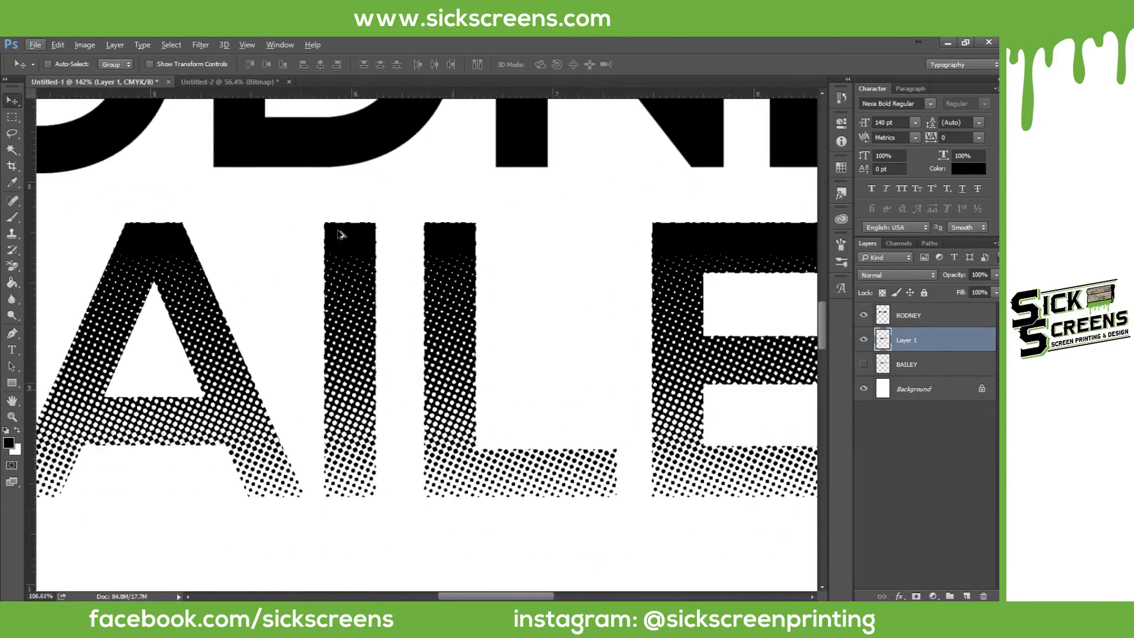
pyautogui.scroll(3, 333, 234)
pyautogui.scroll(5, 337, 211)
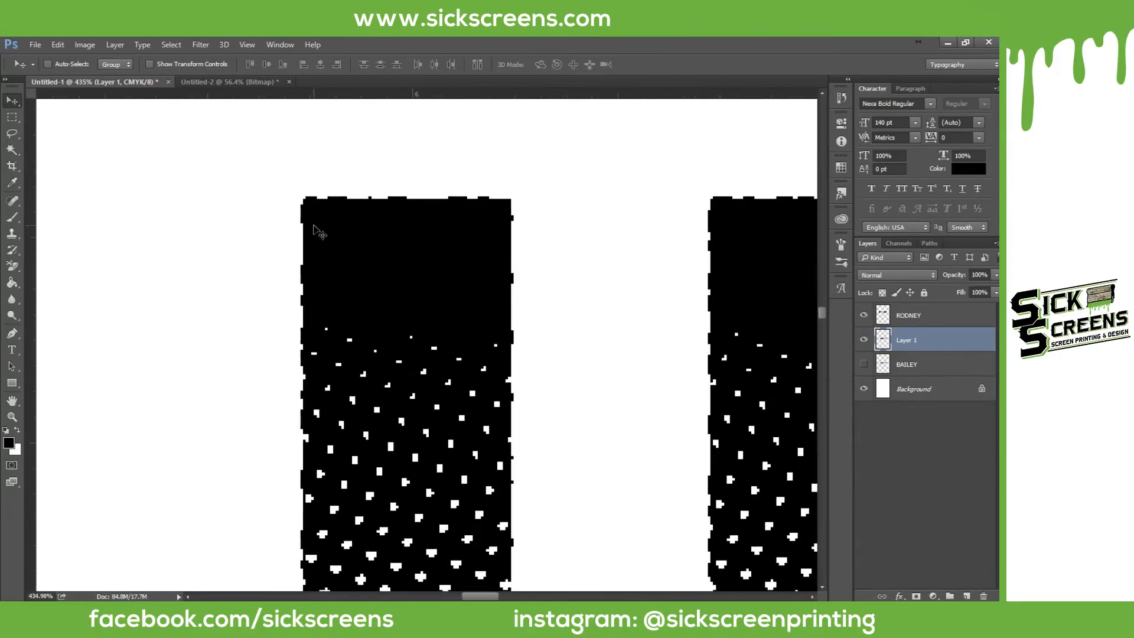
pyautogui.scroll(-7, 384, 219)
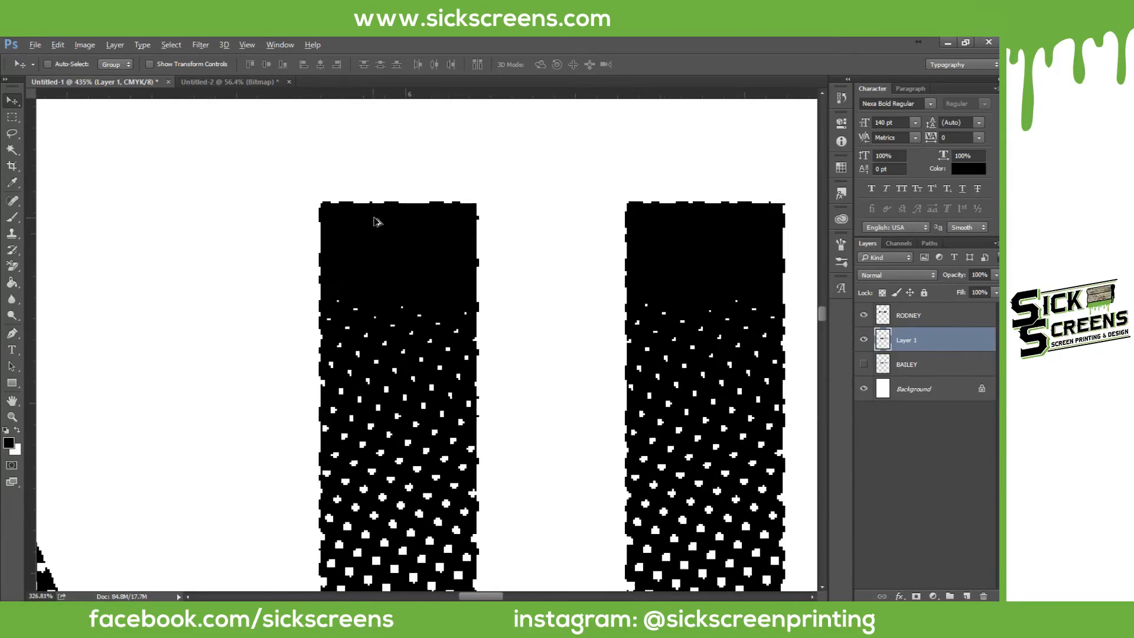
pyautogui.scroll(-2, 376, 227)
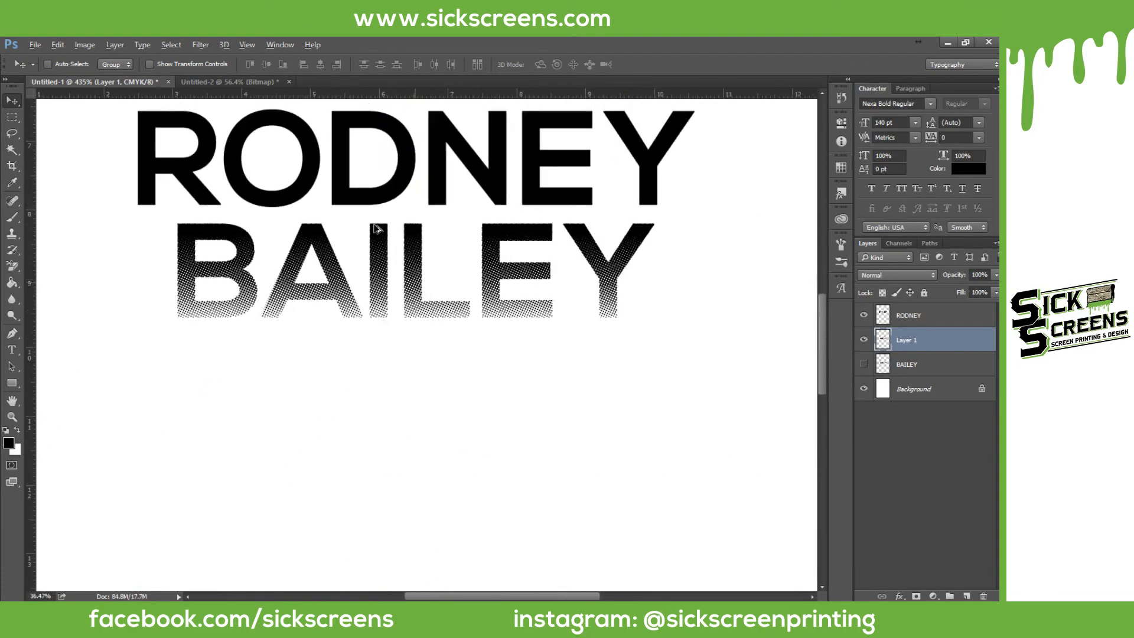
pyautogui.scroll(5, 388, 230)
pyautogui.scroll(2, 378, 259)
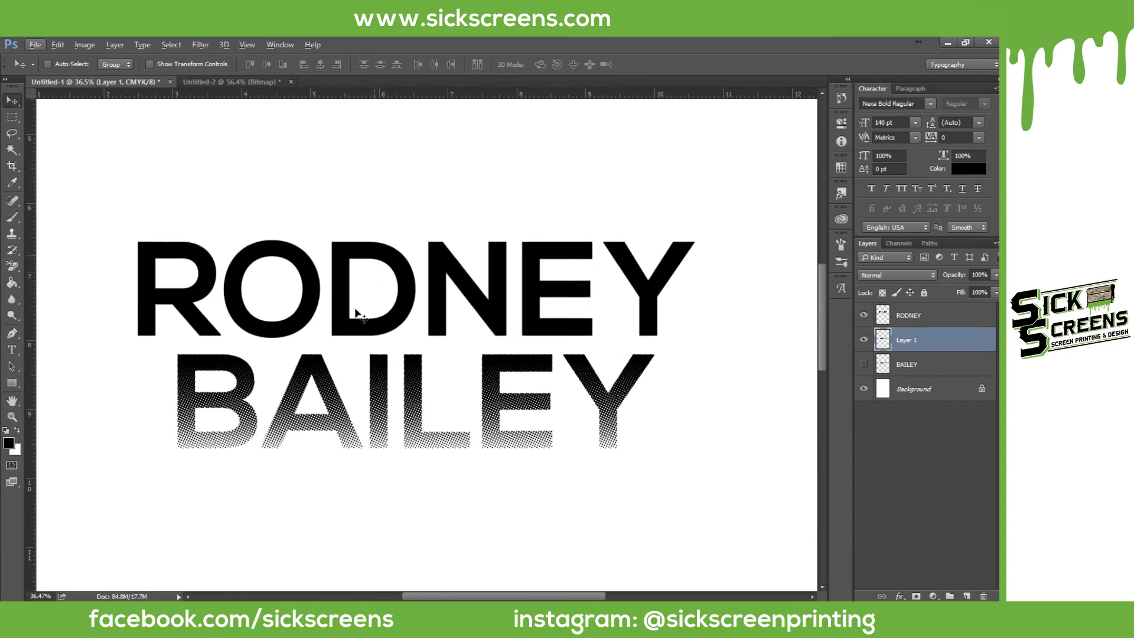
pyautogui.scroll(1, 310, 395)
pyautogui.scroll(-1, 312, 385)
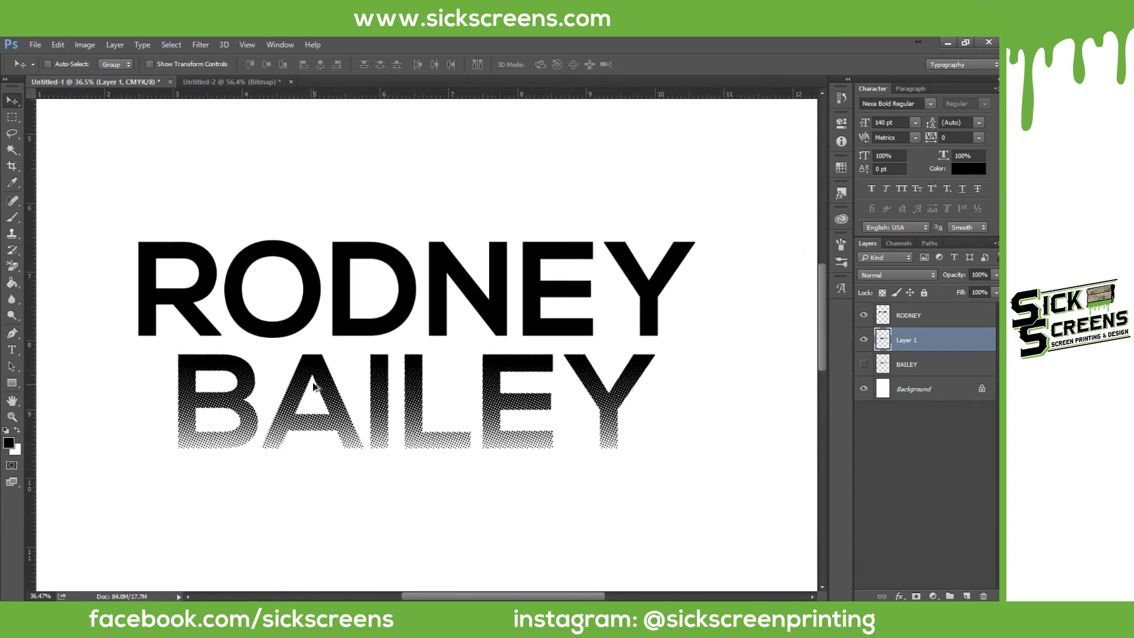
pyautogui.scroll(1, 286, 362)
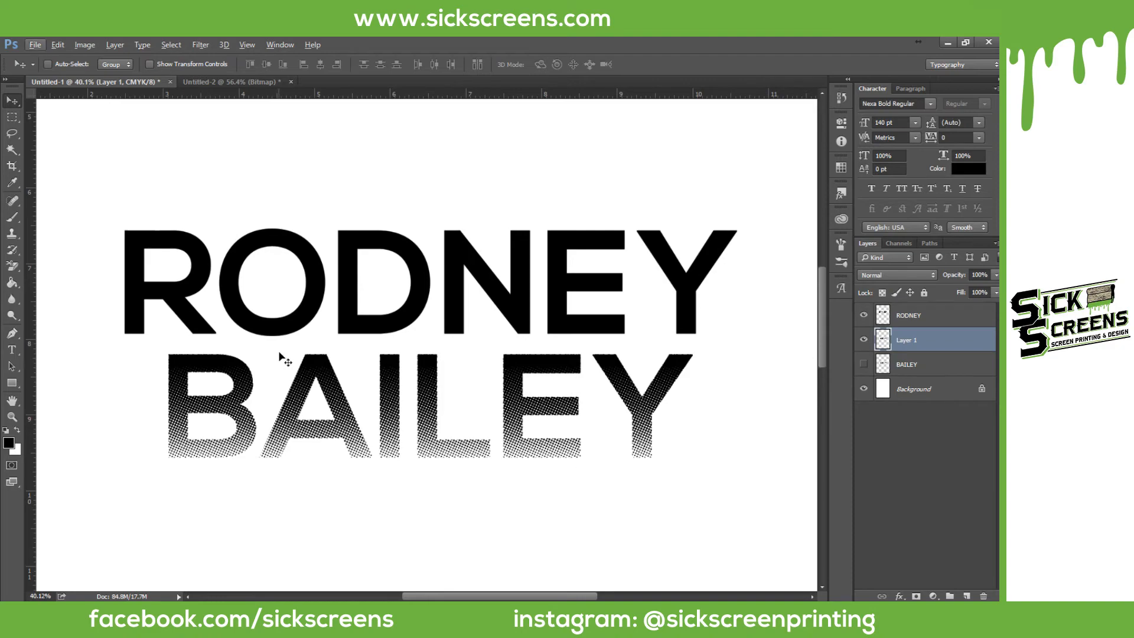
pyautogui.scroll(-1, 284, 358)
pyautogui.scroll(10, 282, 354)
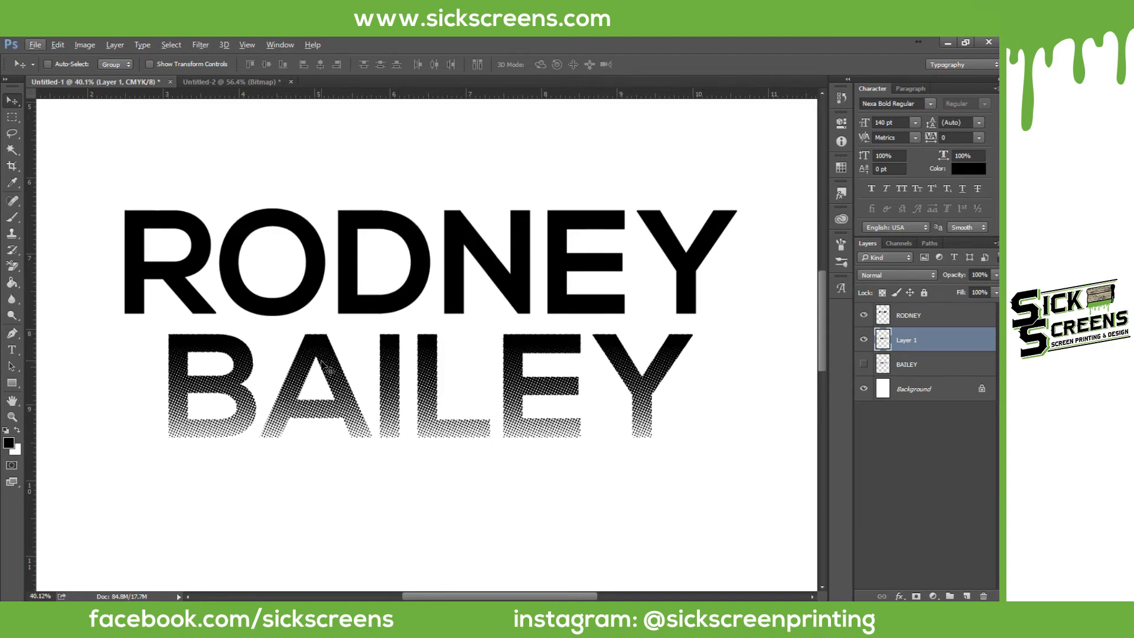
pyautogui.scroll(15, 349, 396)
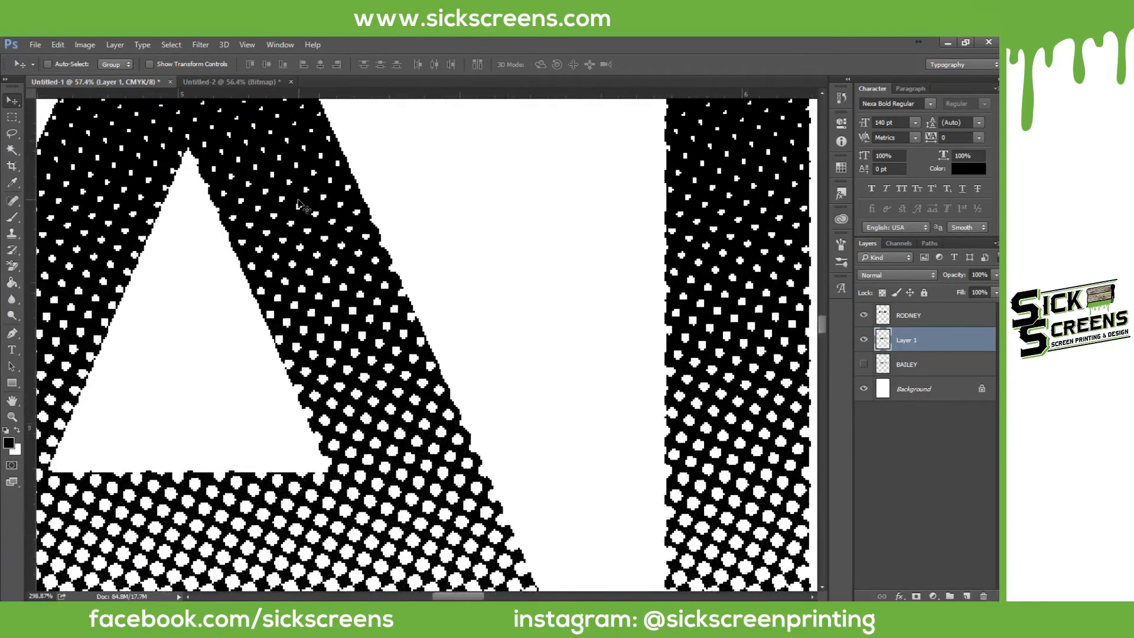
pyautogui.scroll(6, 215, 142)
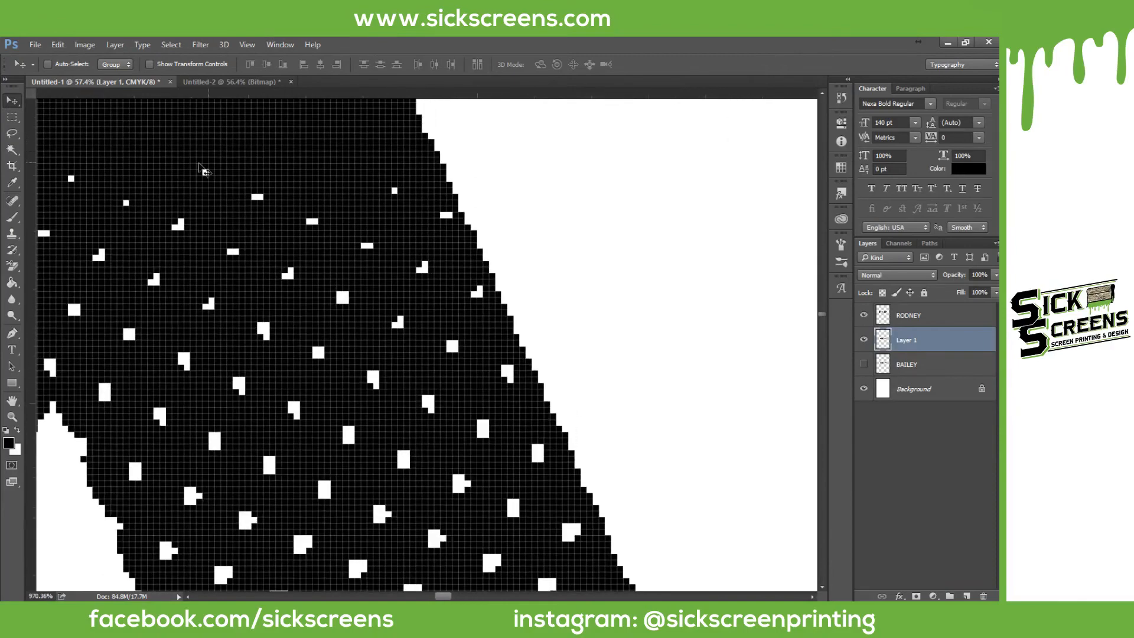
pyautogui.scroll(2, 220, 216)
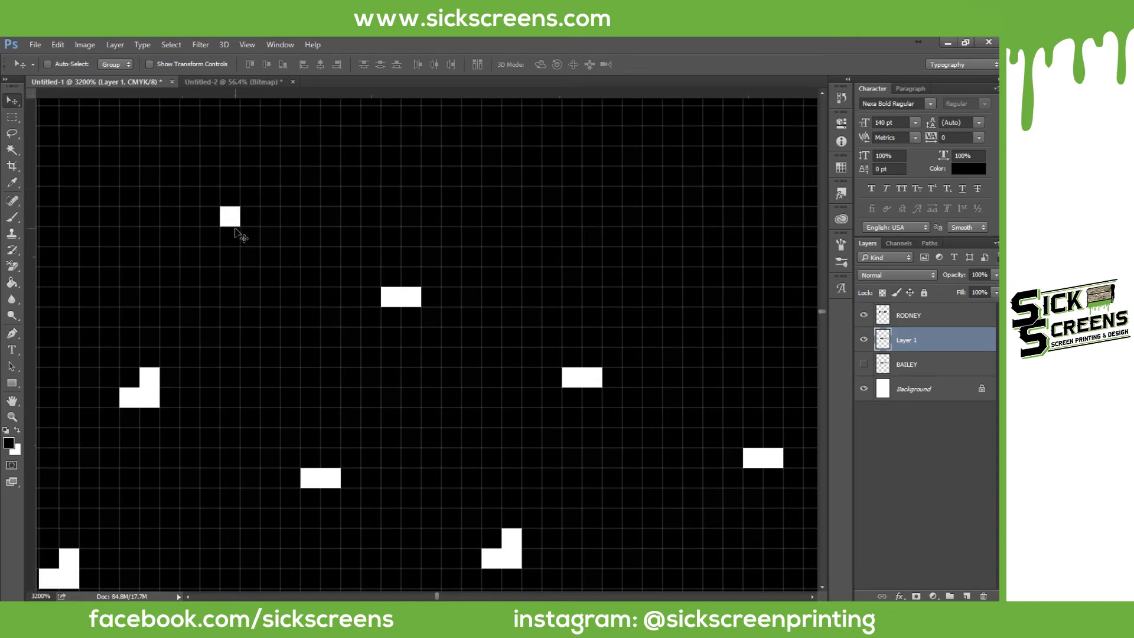
pyautogui.scroll(-8, 236, 239)
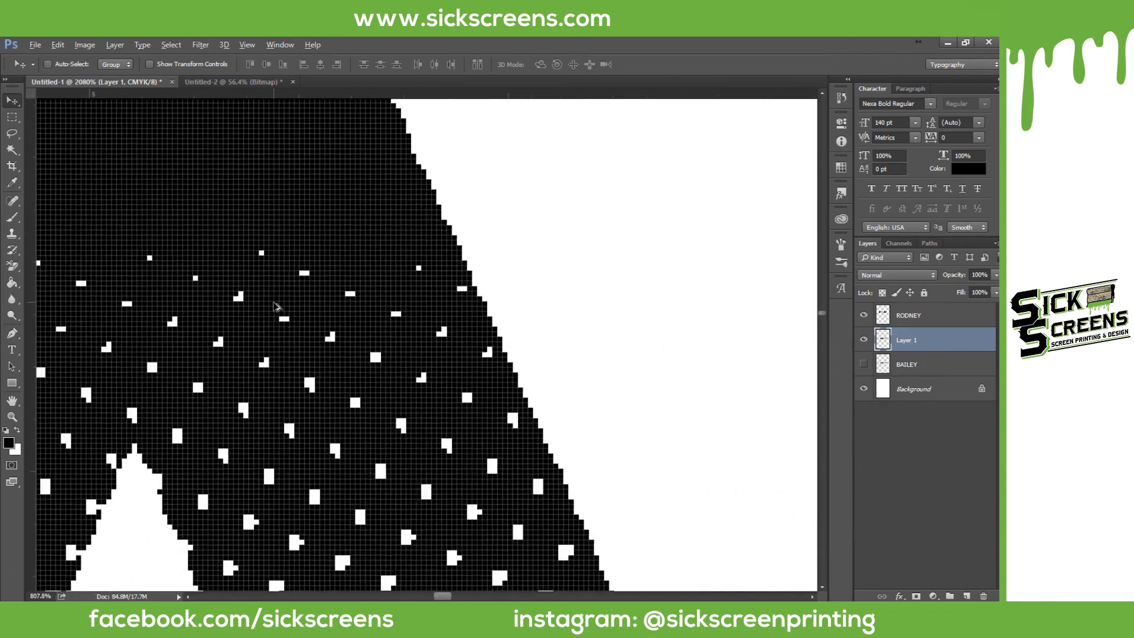
pyautogui.scroll(-7, 293, 329)
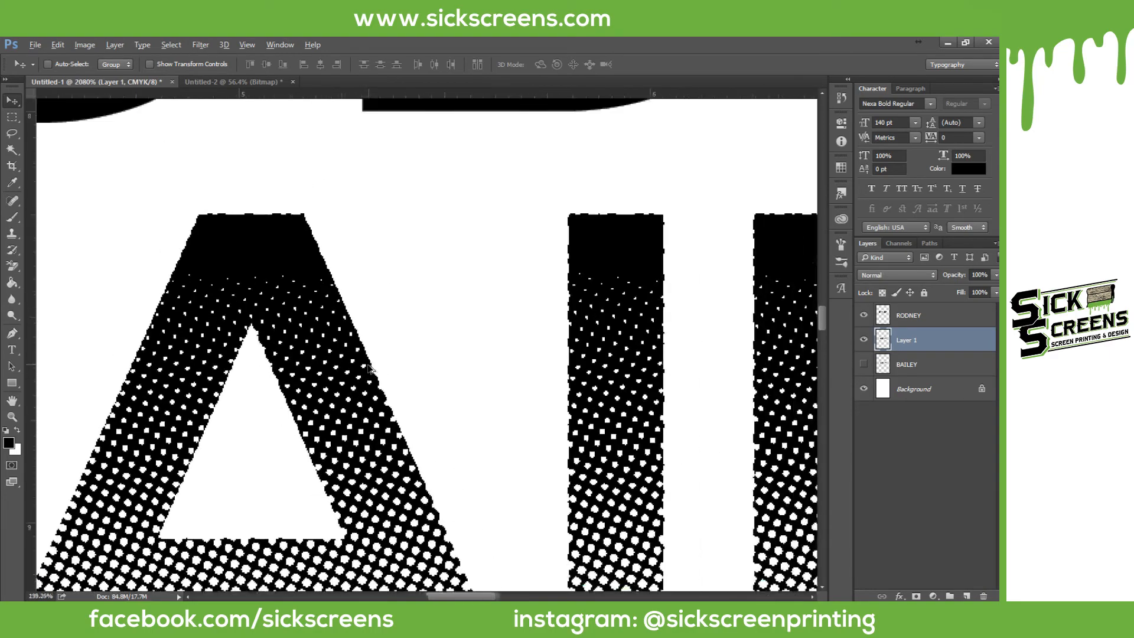
pyautogui.scroll(-3, 371, 484)
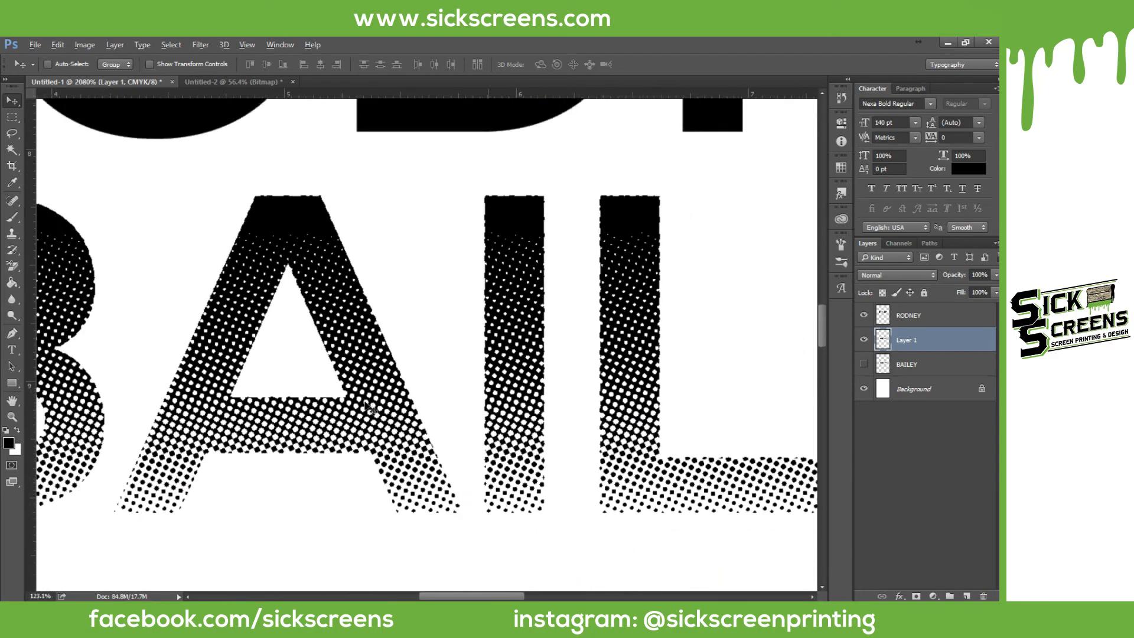
pyautogui.scroll(-2, 358, 384)
pyautogui.scroll(5, 362, 402)
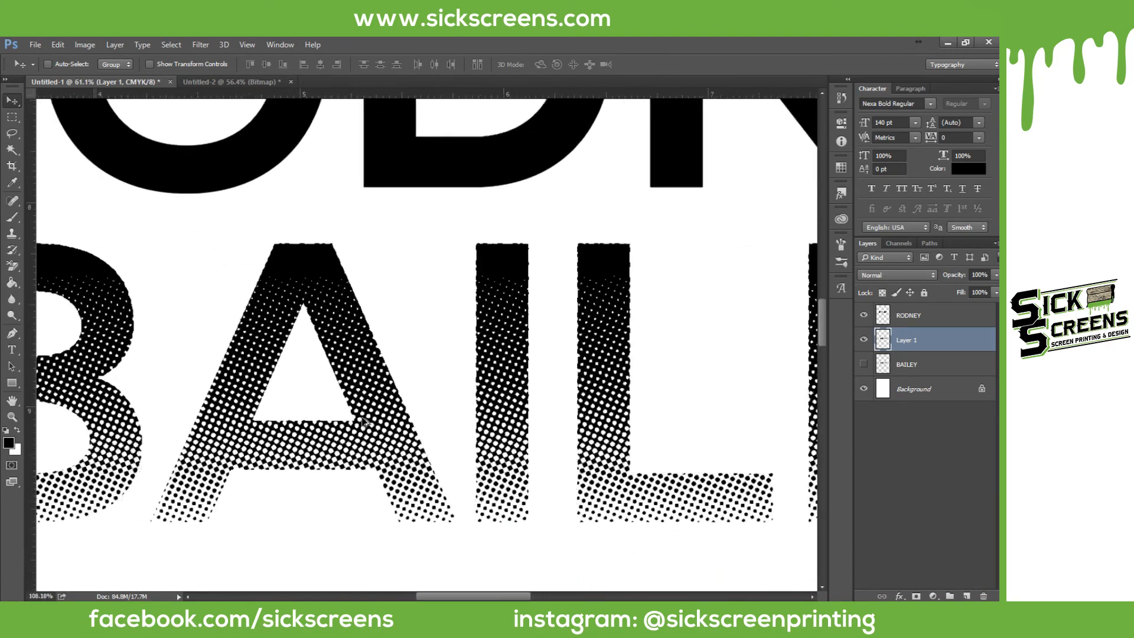
pyautogui.scroll(10, 364, 420)
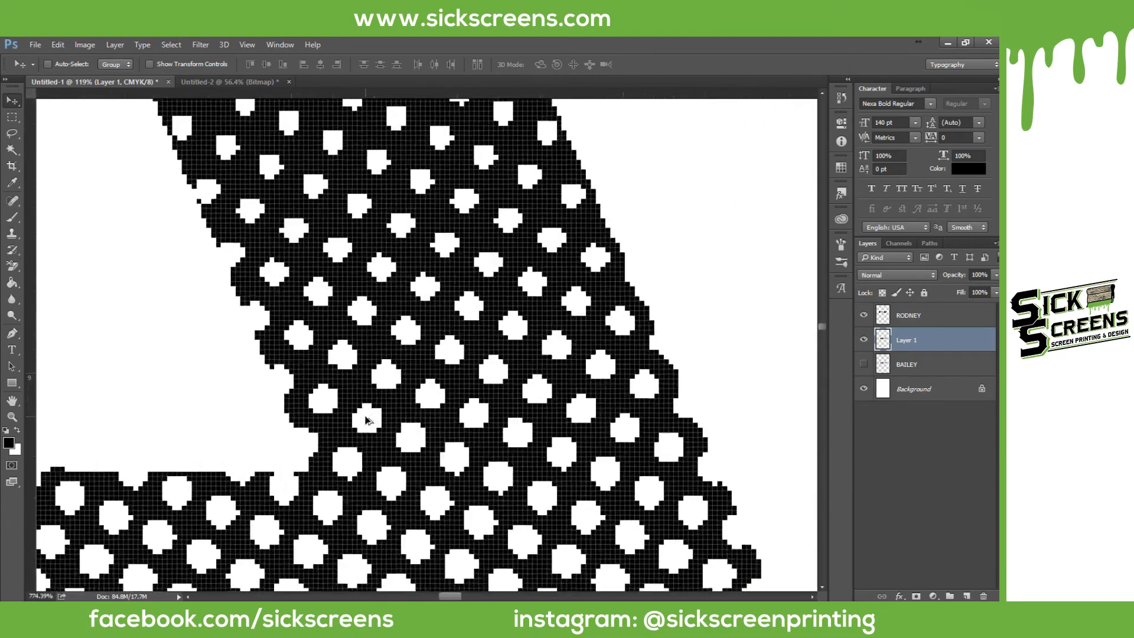
pyautogui.scroll(4, 366, 420)
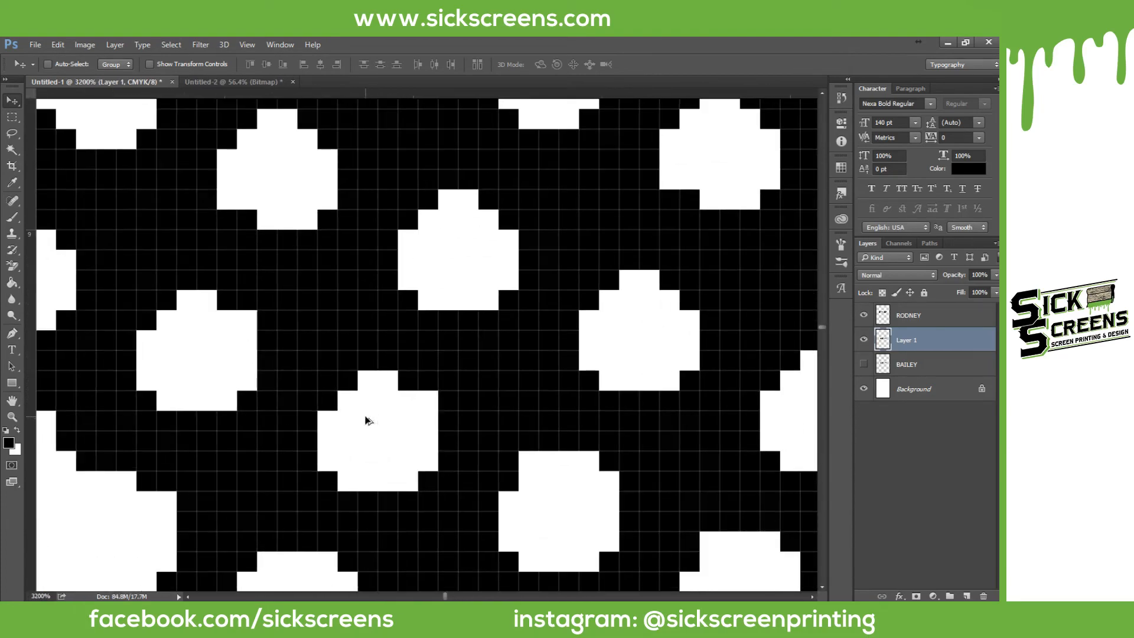
pyautogui.scroll(-1, 366, 445)
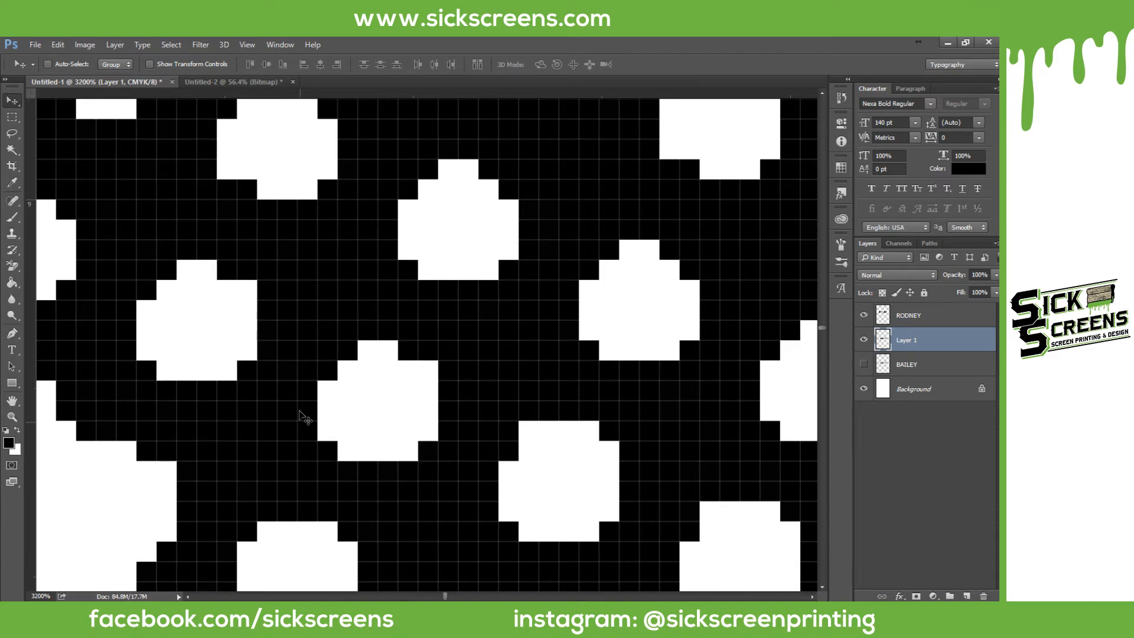
pyautogui.scroll(-9, 299, 414)
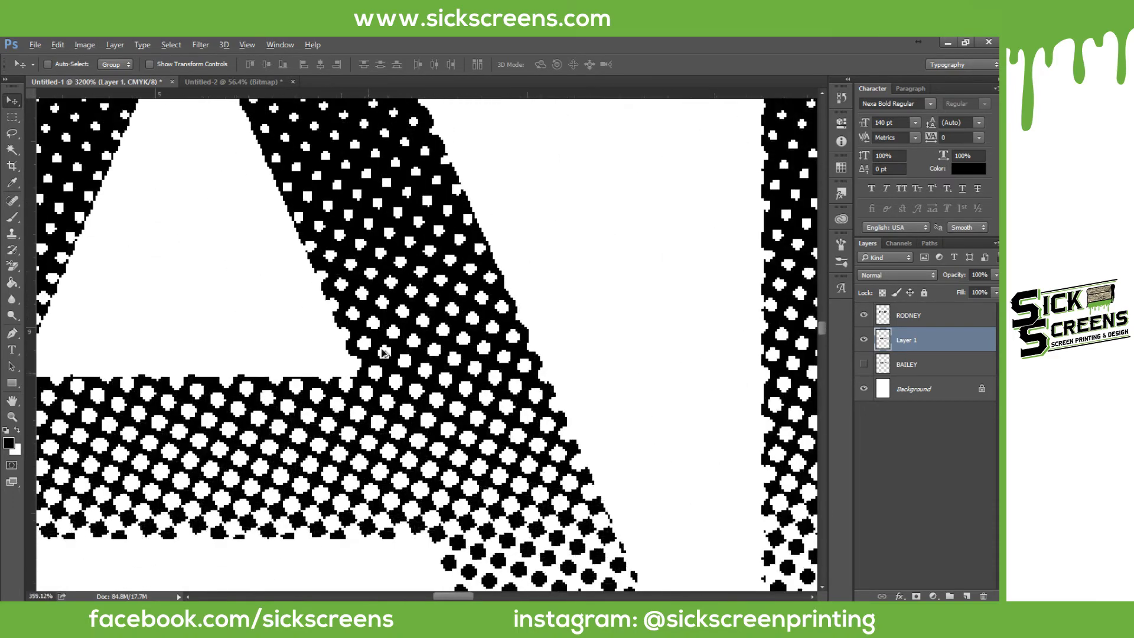
pyautogui.scroll(-3, 382, 353)
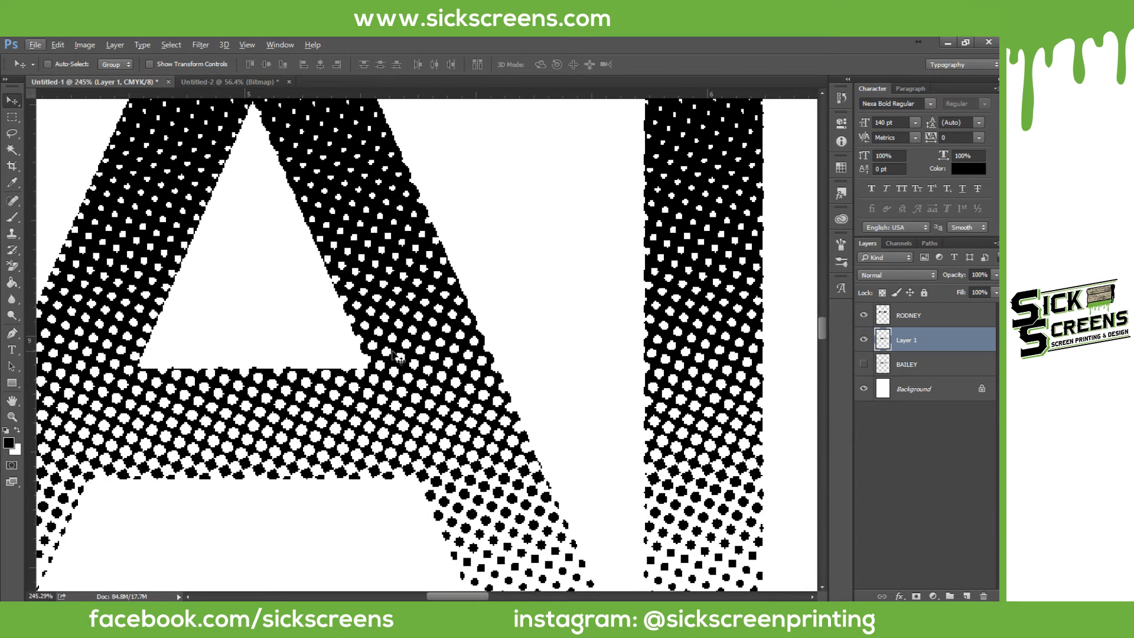
pyautogui.scroll(-5, 385, 354)
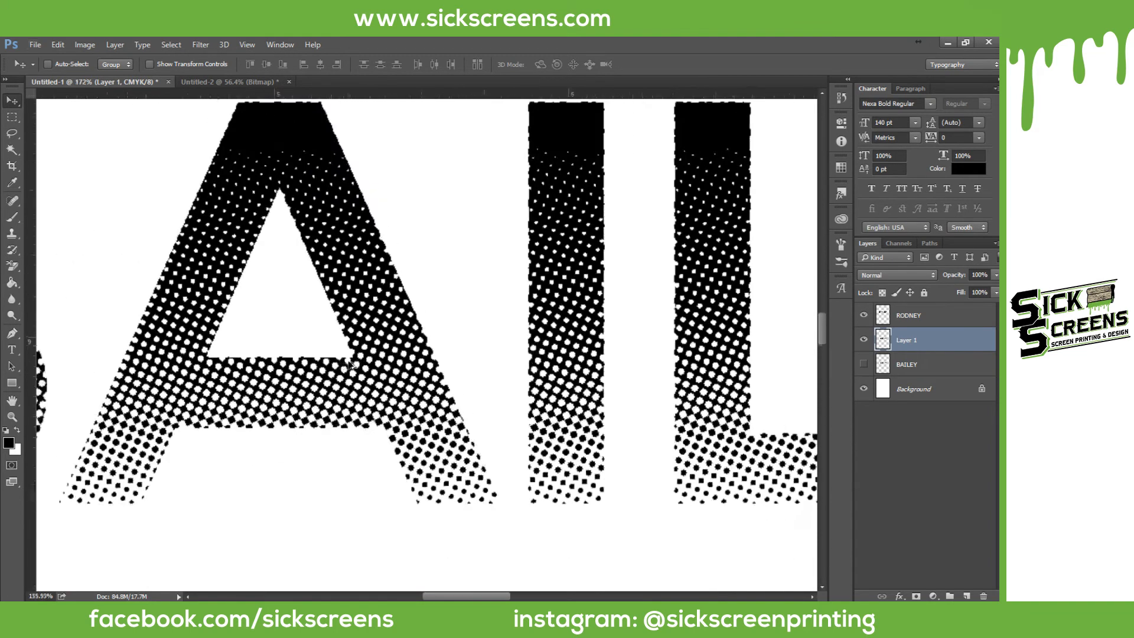
pyautogui.scroll(8, 305, 260)
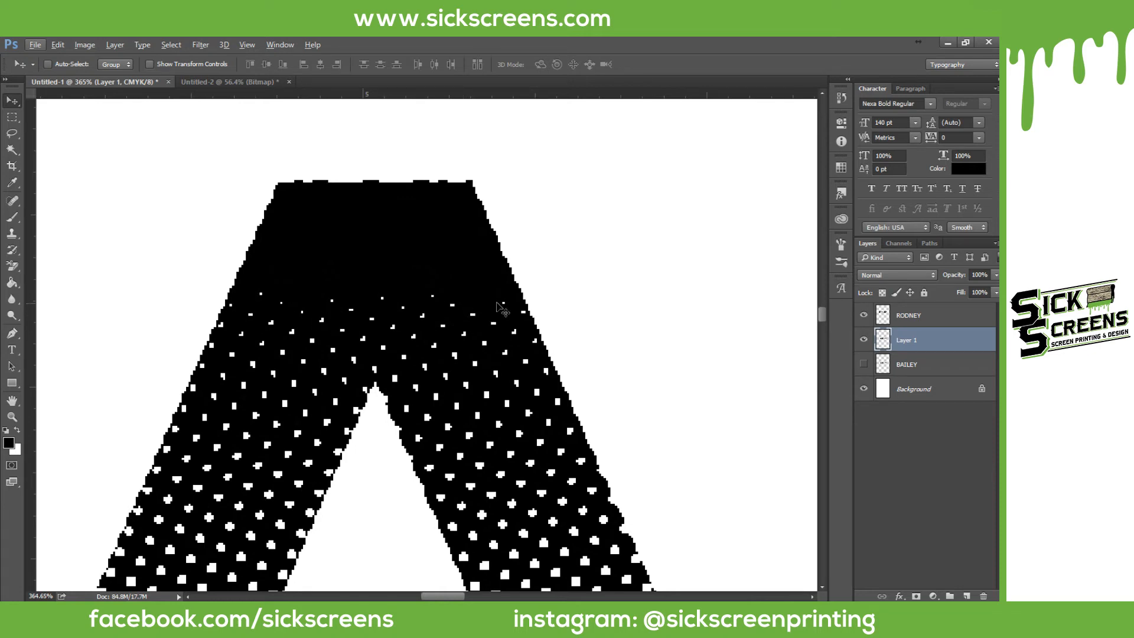
pyautogui.scroll(-3, 384, 355)
pyautogui.scroll(-5, 387, 370)
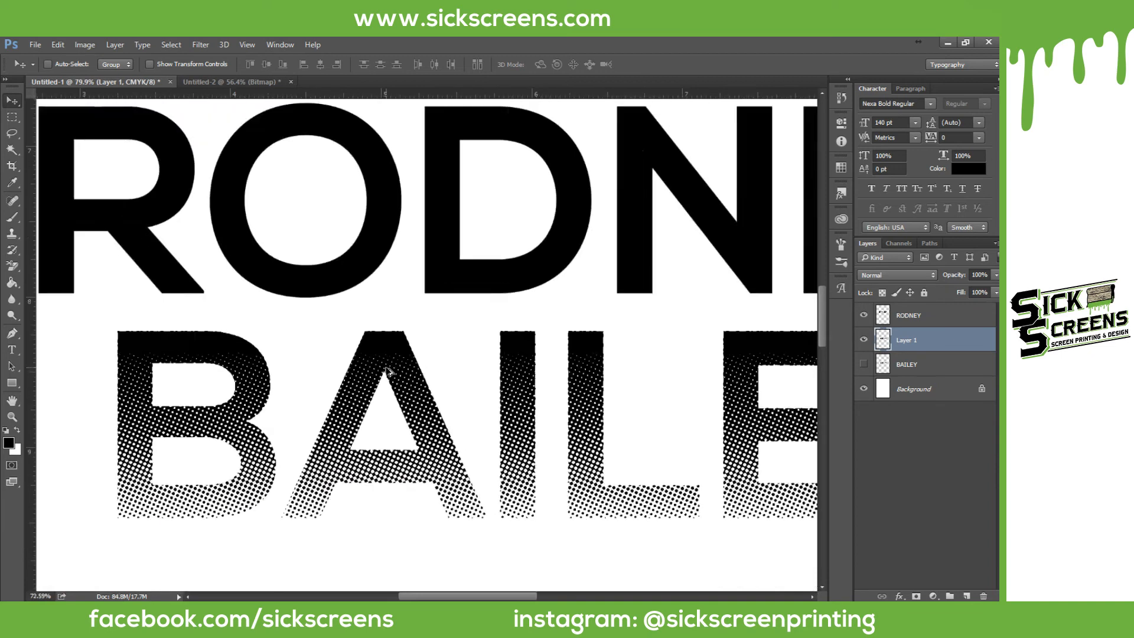
pyautogui.scroll(-5, 387, 370)
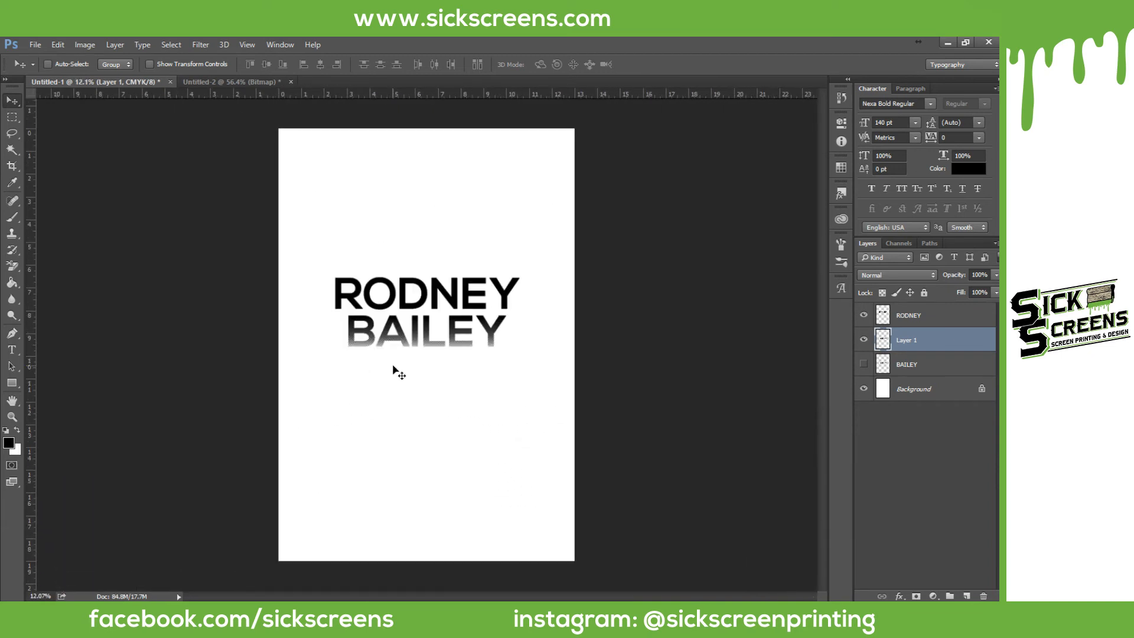
pyautogui.scroll(1, 392, 372)
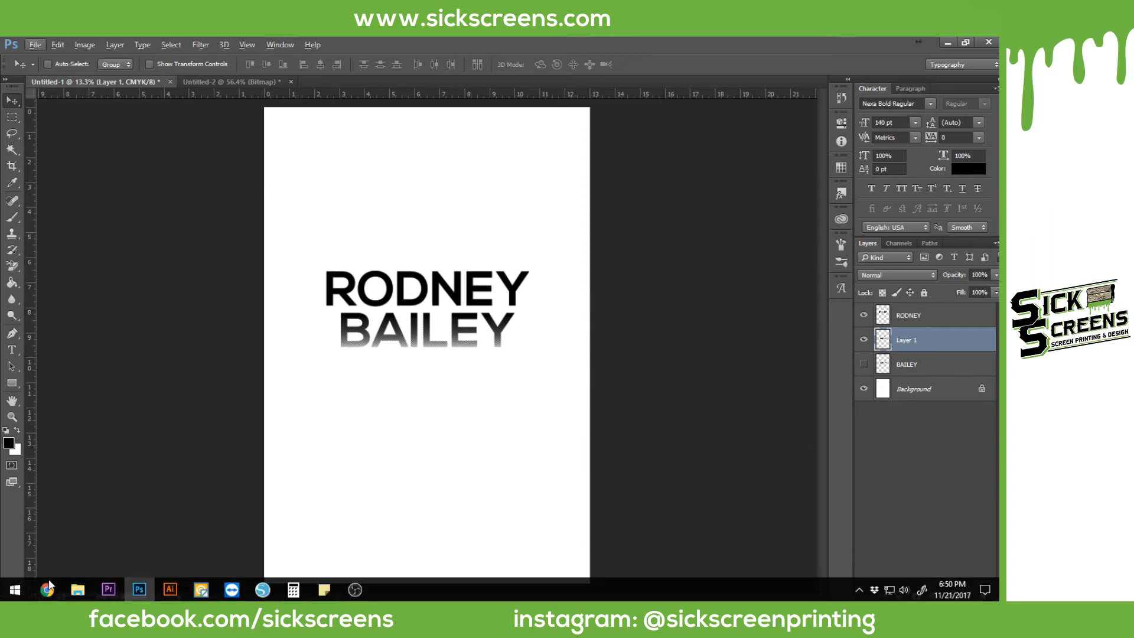
# Step: Bring up the Screen Printing Q&A group post and scroll through its comments
pyautogui.click(47, 590)
pyautogui.scroll(10, 371, 236)
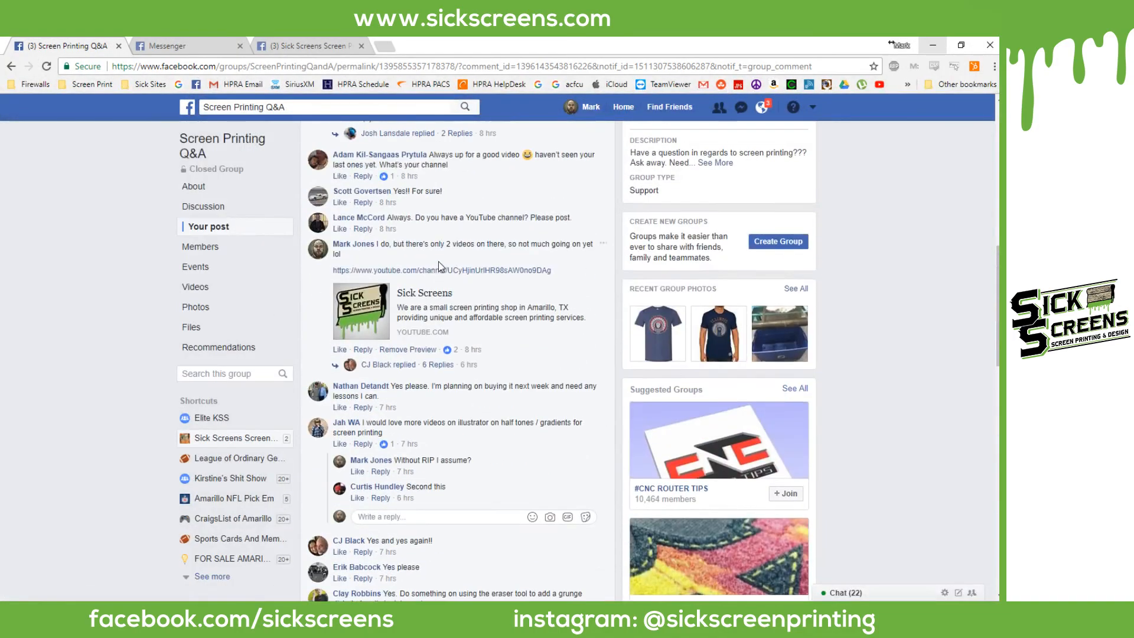
pyautogui.scroll(-9, 438, 261)
pyautogui.scroll(-6, 443, 263)
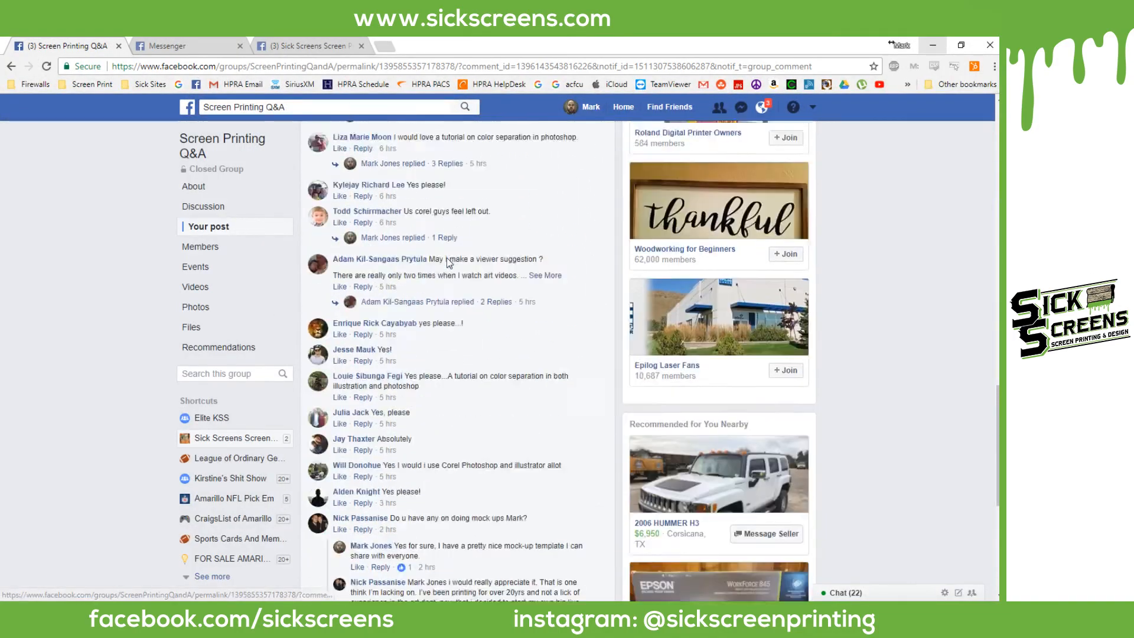
pyautogui.scroll(-2, 448, 260)
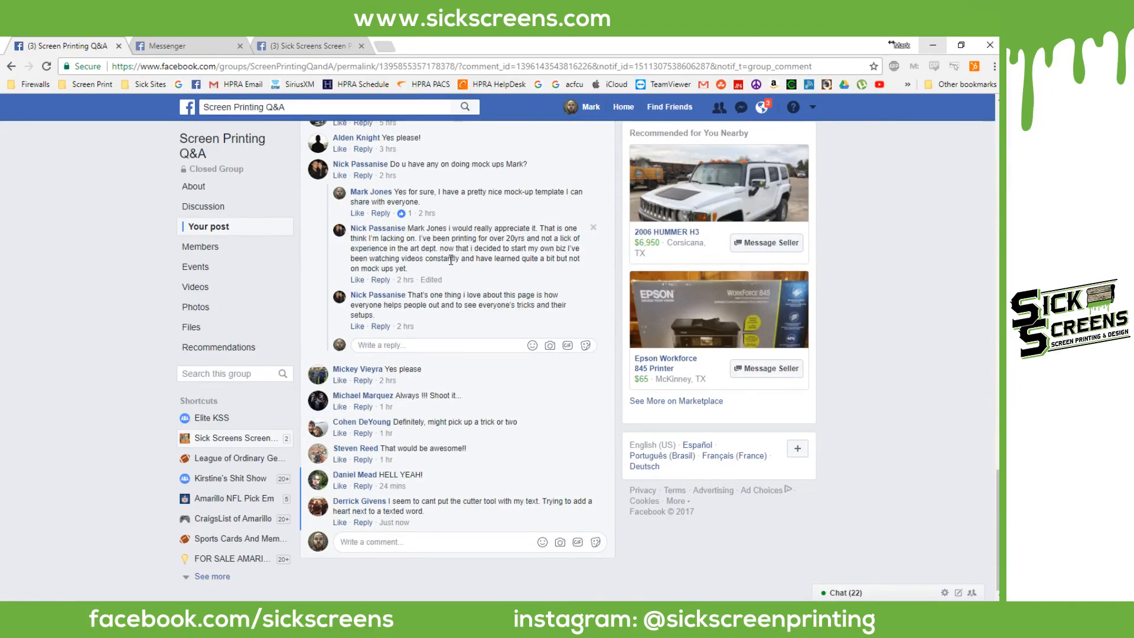
pyautogui.scroll(15, 449, 263)
pyautogui.scroll(4, 451, 265)
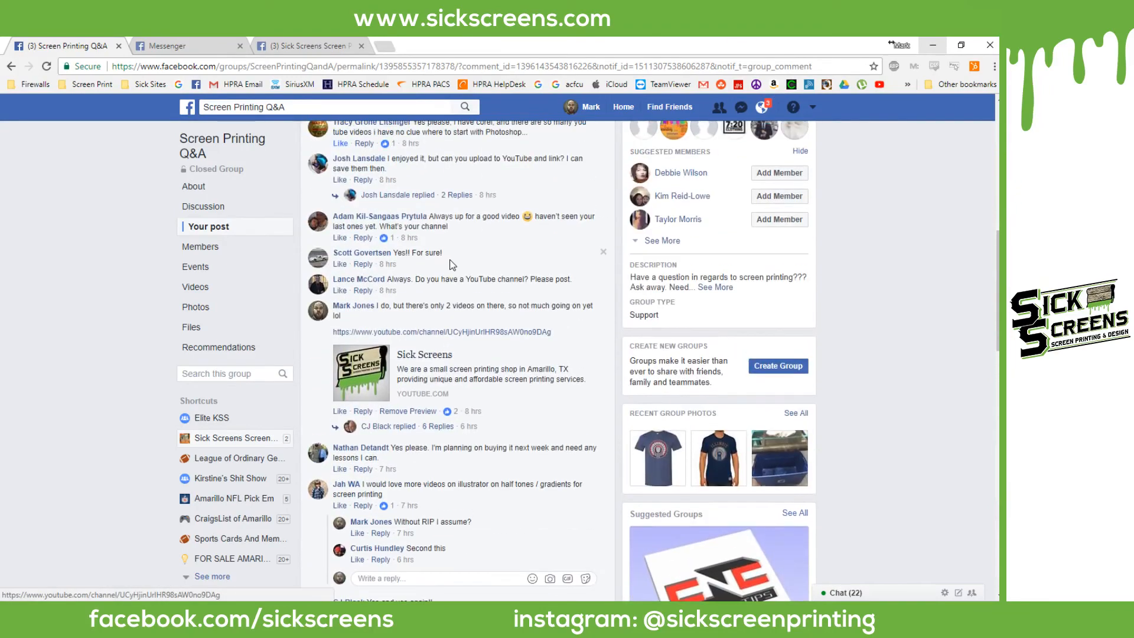
pyautogui.scroll(2, 450, 260)
pyautogui.scroll(-4, 449, 263)
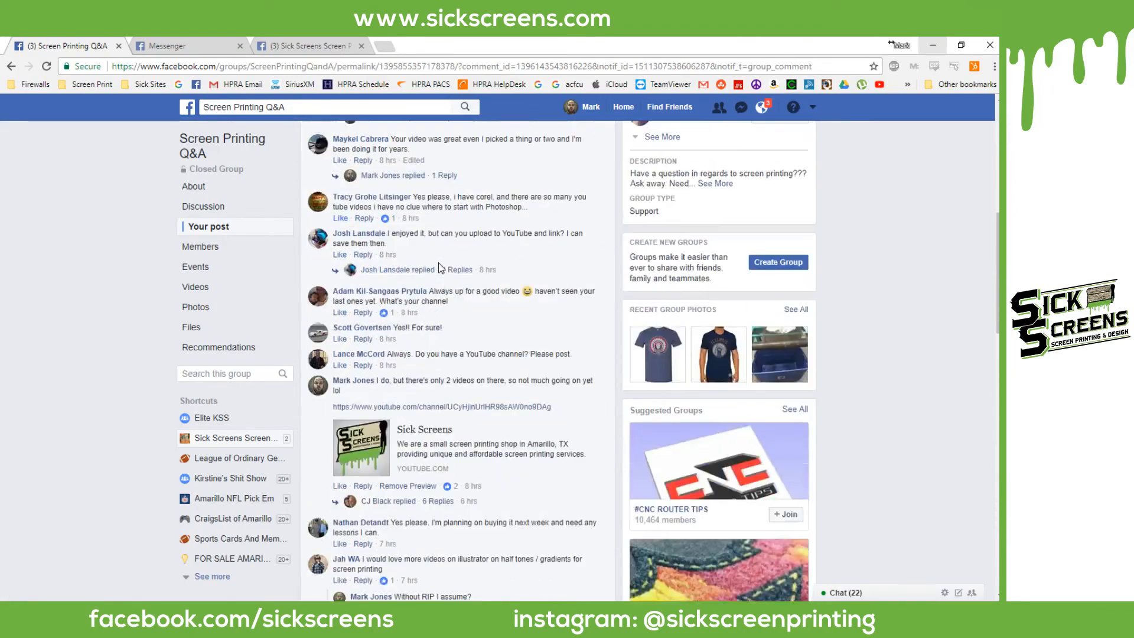
# Step: Expand the viewer's long suggestion asking for condensed, to-the-point video versions
pyautogui.moveTo(413, 285)
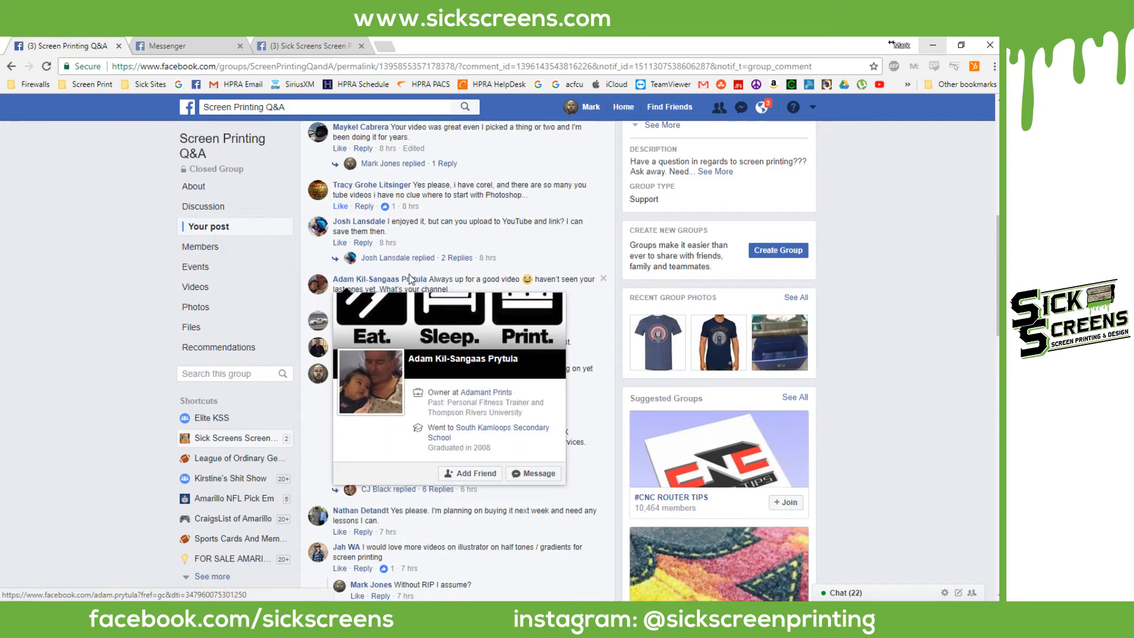
pyautogui.scroll(-2, 450, 291)
pyautogui.scroll(-12, 449, 291)
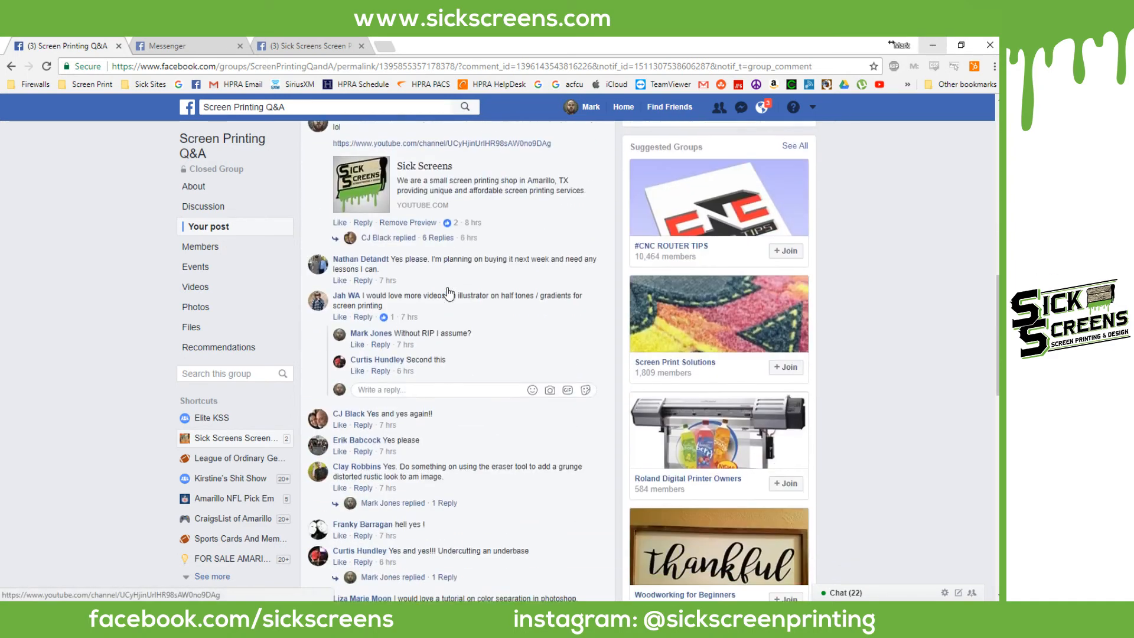
pyautogui.scroll(-1, 448, 287)
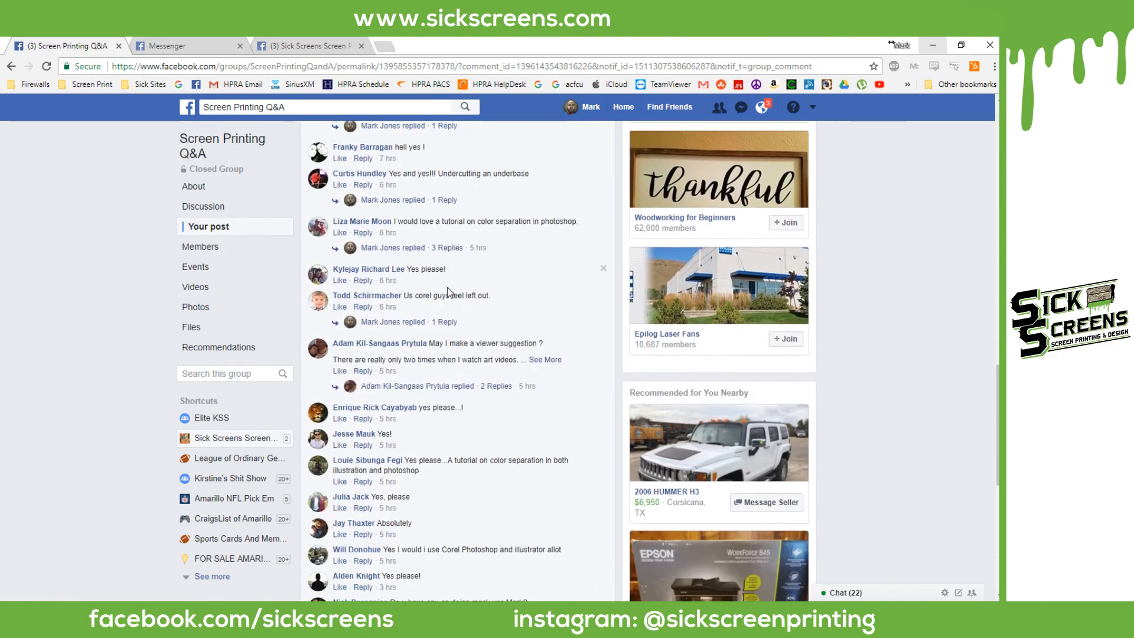
pyautogui.click(536, 361)
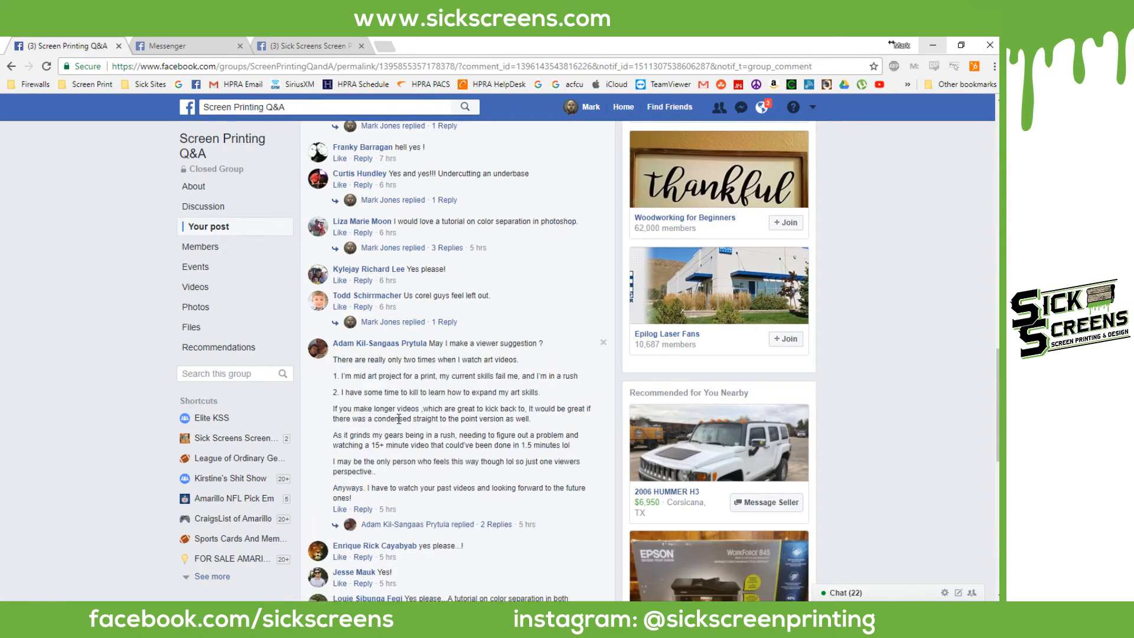
# Step: Back in Photoshop, check the document is 13 × 19 in at 300 ppi, changing nothing
pyautogui.click(940, 44)
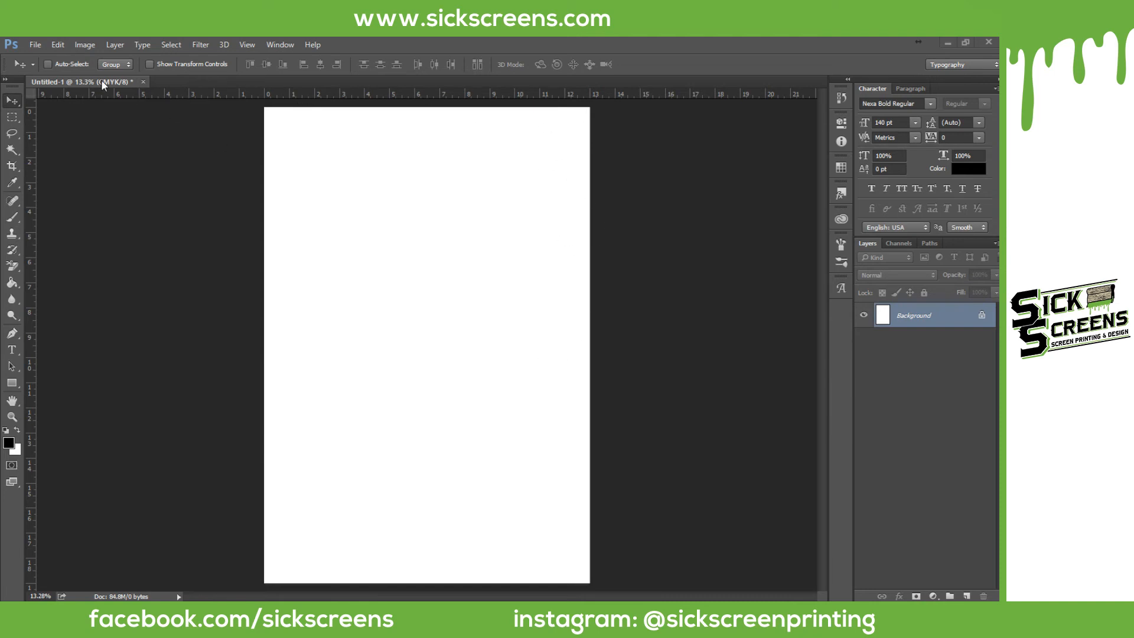
pyautogui.click(83, 45)
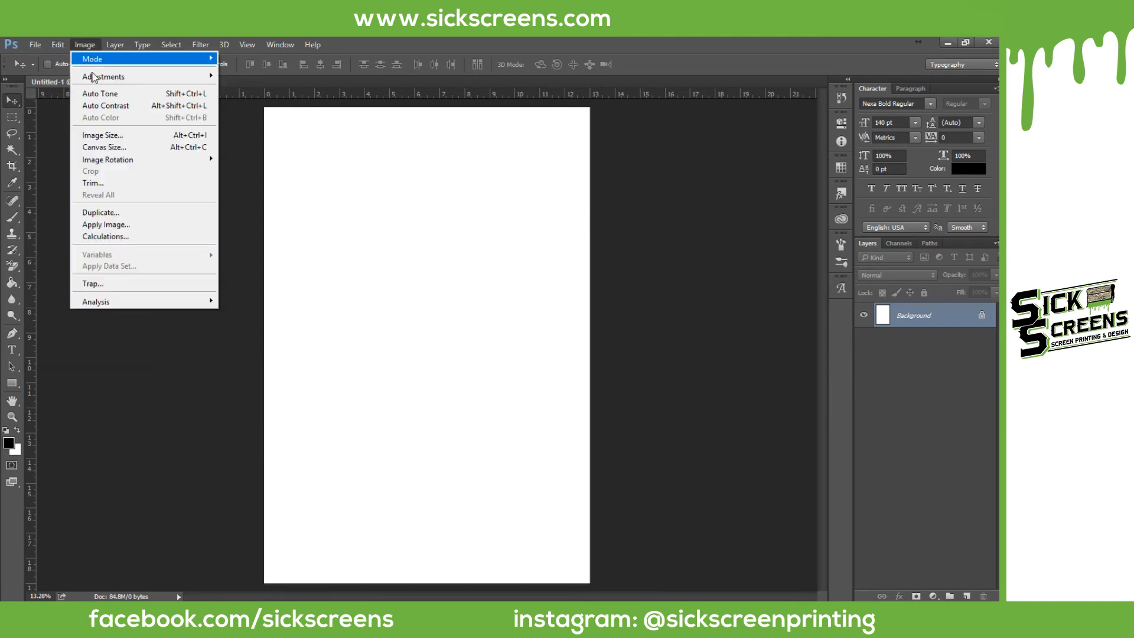
pyautogui.click(104, 134)
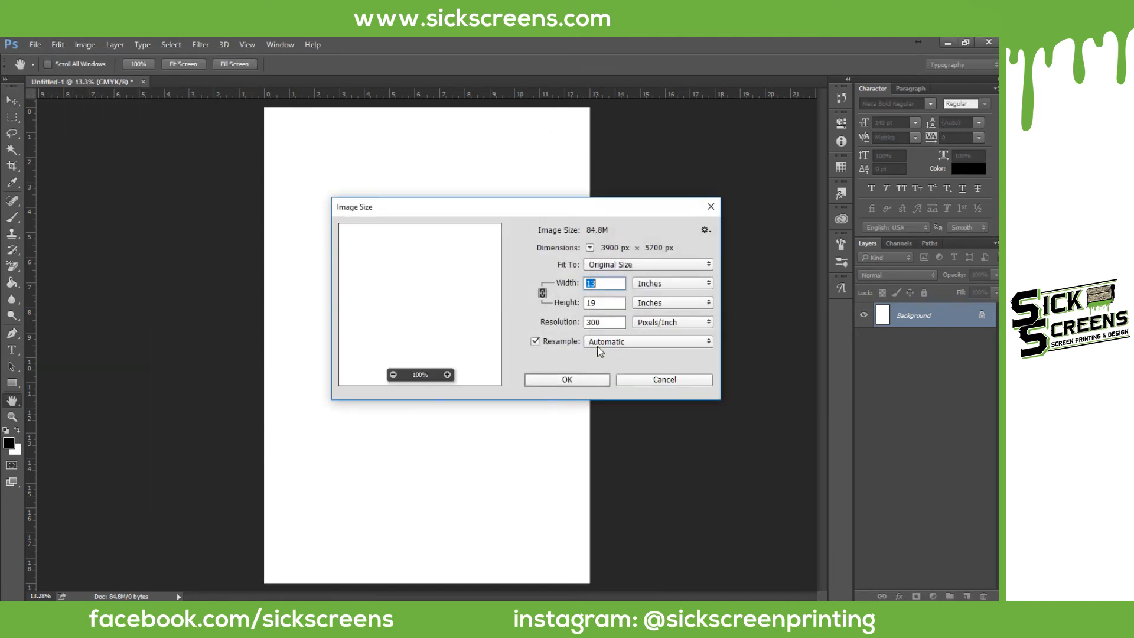
pyautogui.click(684, 380)
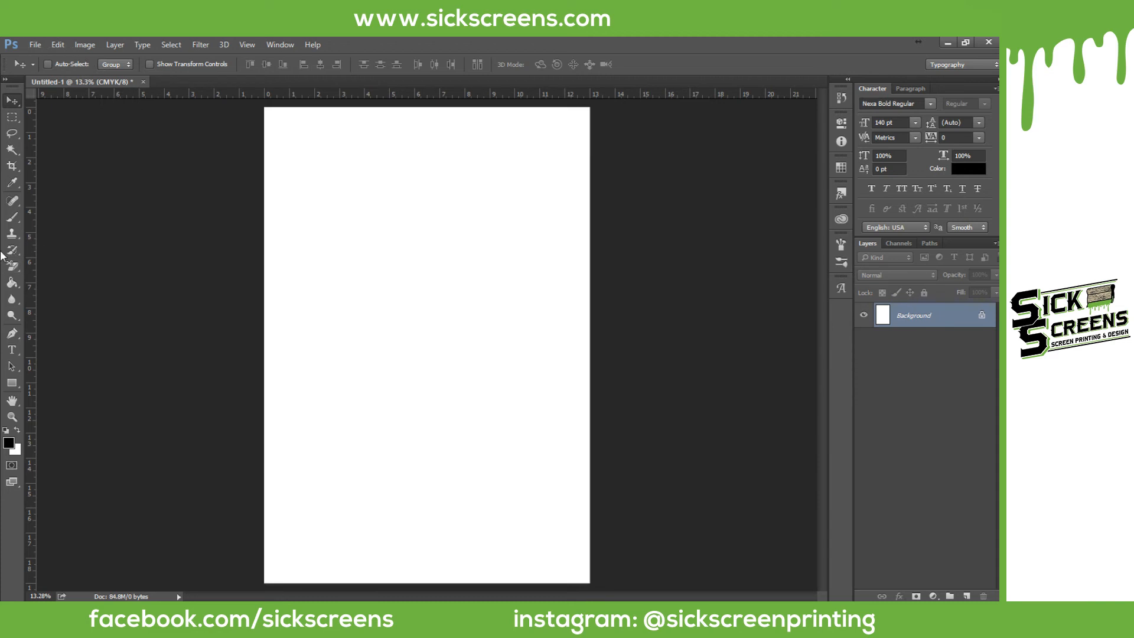
pyautogui.click(12, 350)
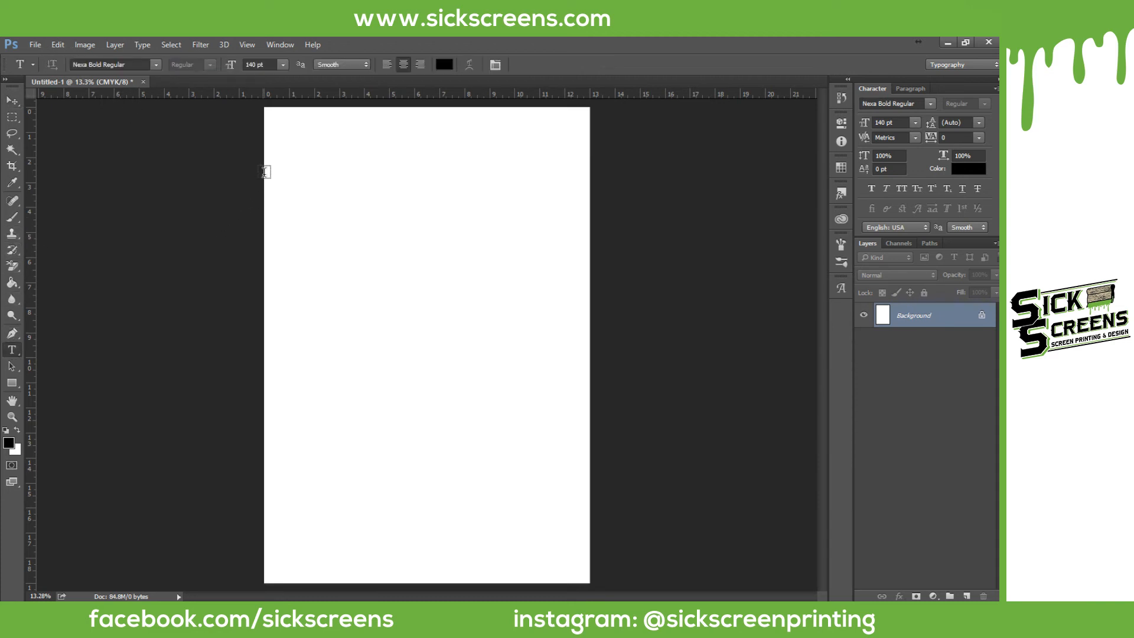
pyautogui.moveTo(266, 166); pyautogui.dragTo(590, 375)
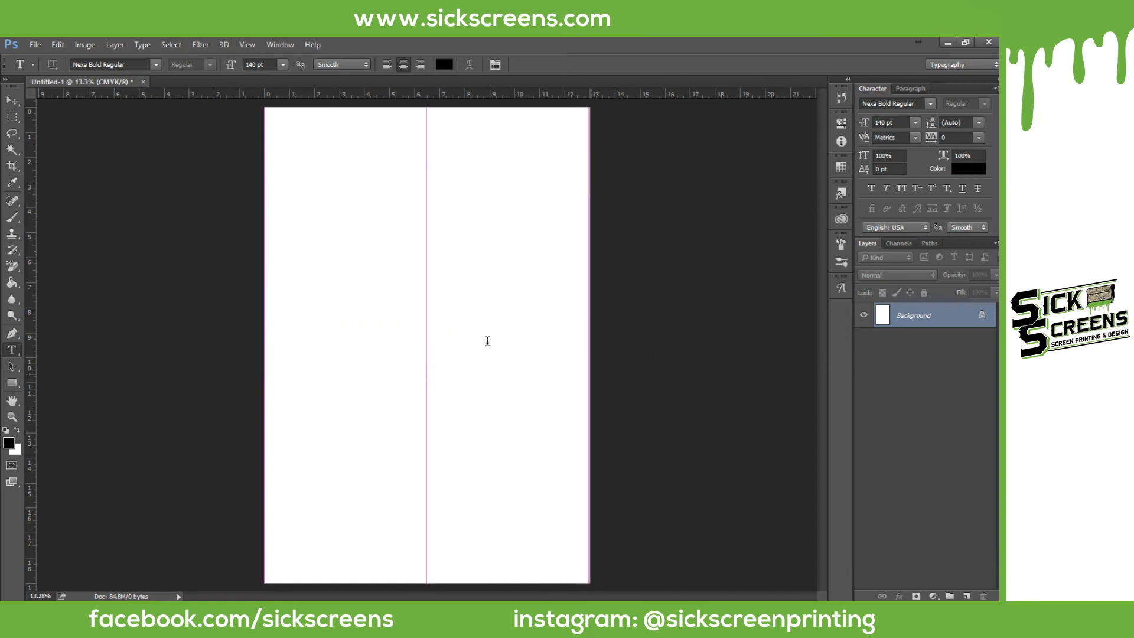
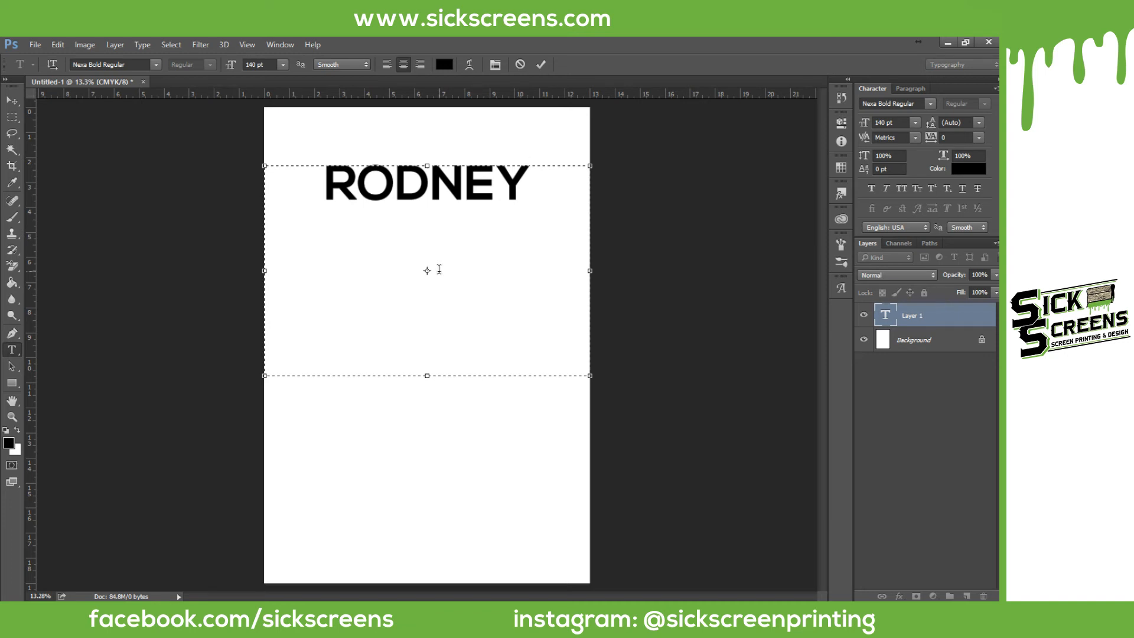
pyautogui.moveTo(429, 375); pyautogui.dragTo(428, 213)
pyautogui.click(13, 99)
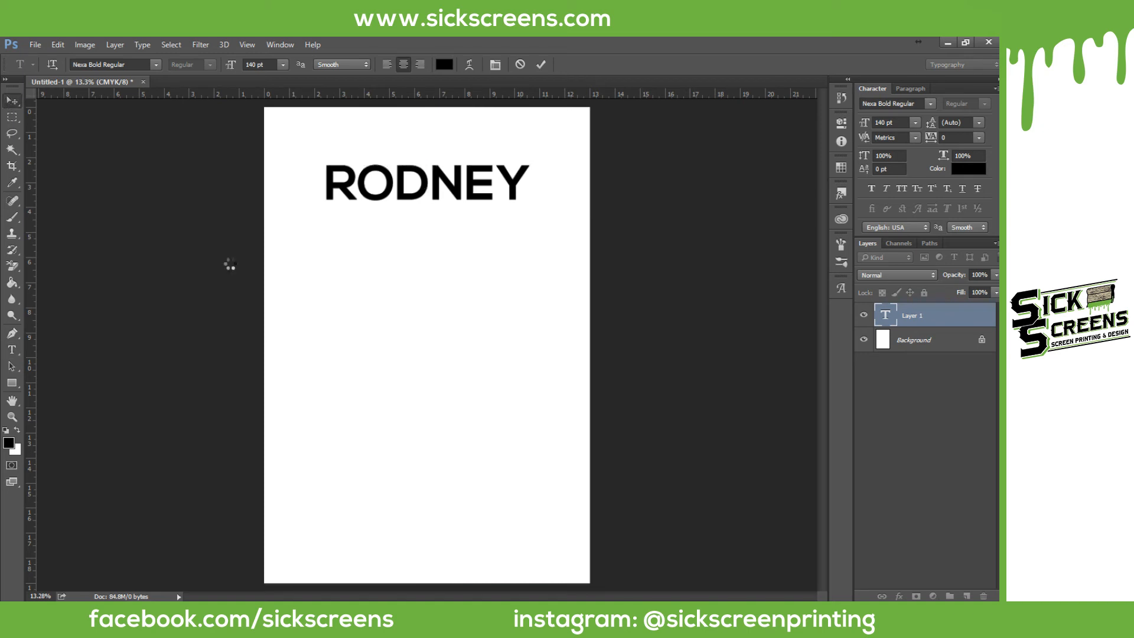
pyautogui.rightClick(912, 316)
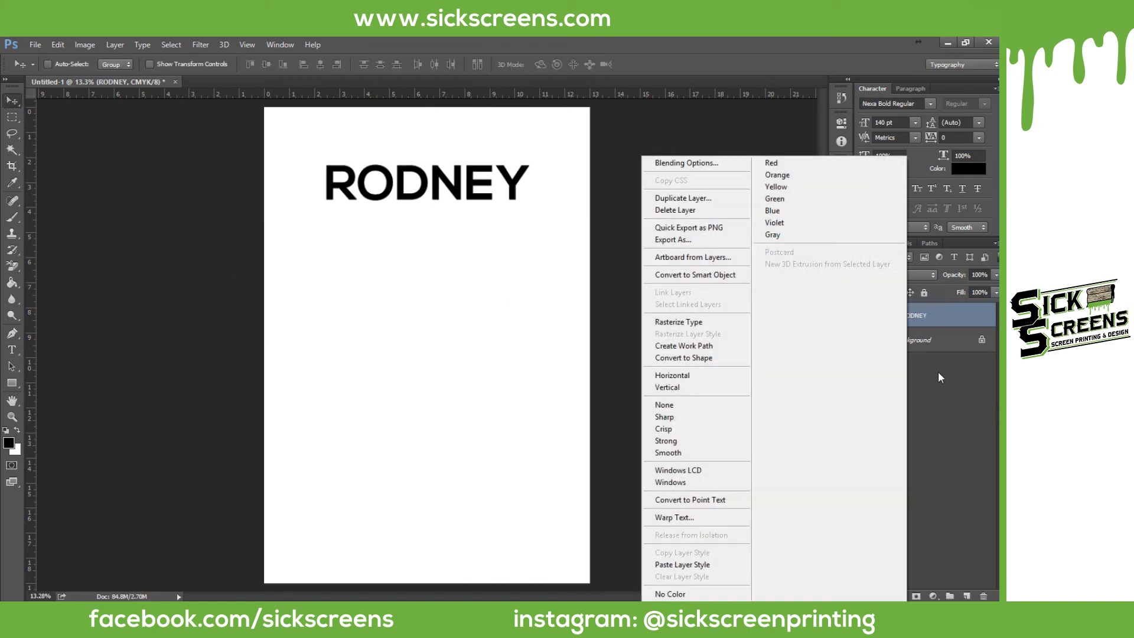
pyautogui.click(682, 198)
pyautogui.click(612, 205)
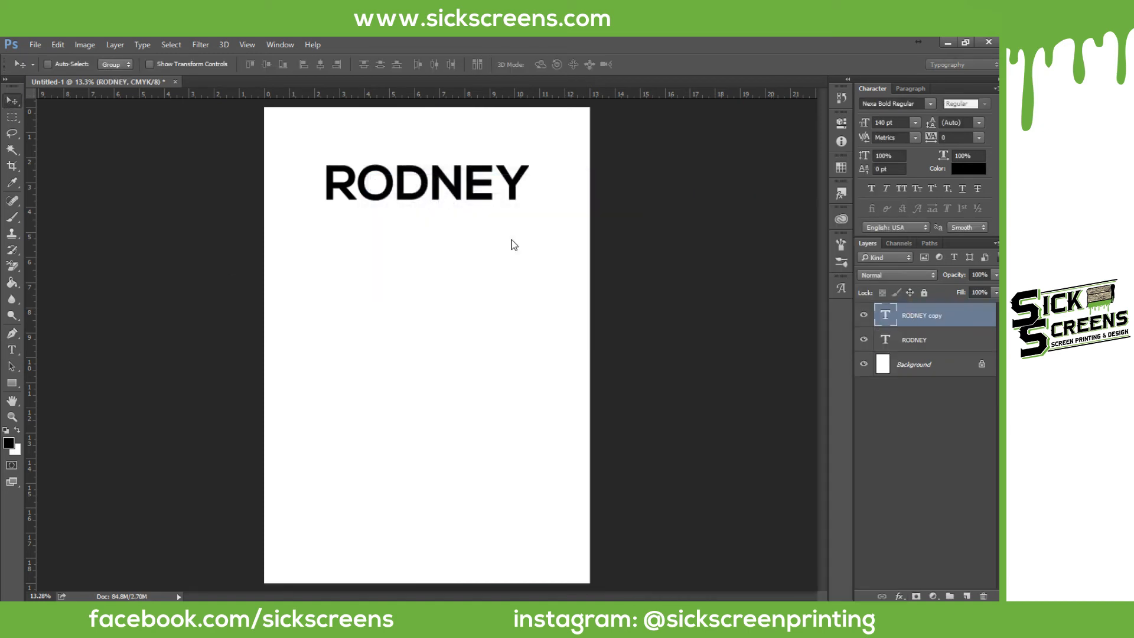
pyautogui.moveTo(443, 185); pyautogui.dragTo(582, 250)
pyautogui.doubleClick(888, 315)
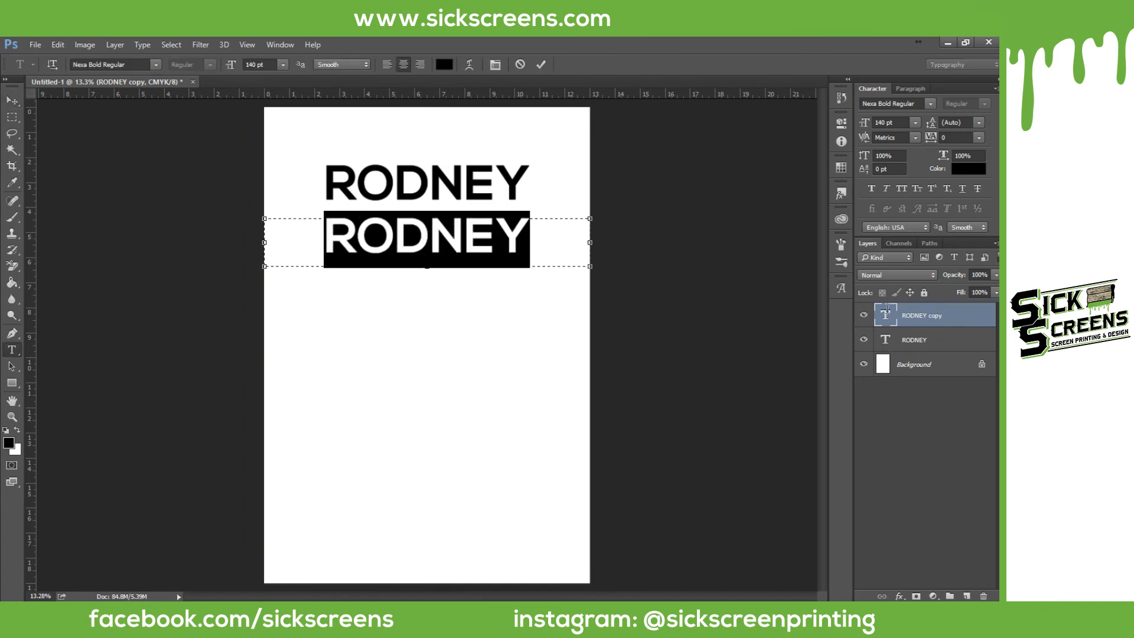
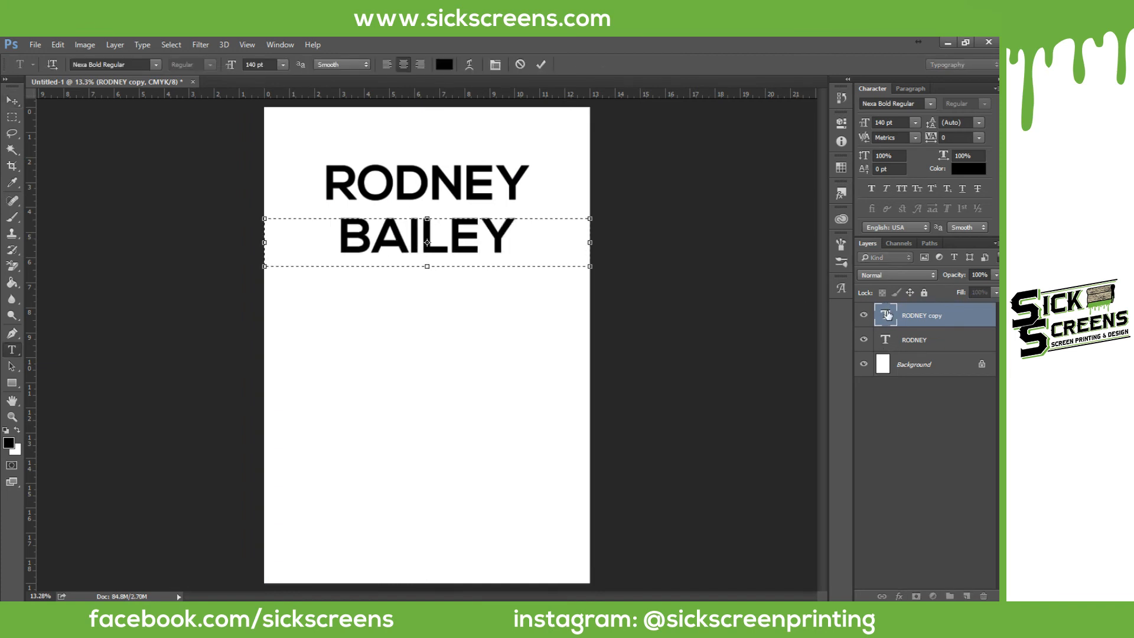
pyautogui.click(11, 100)
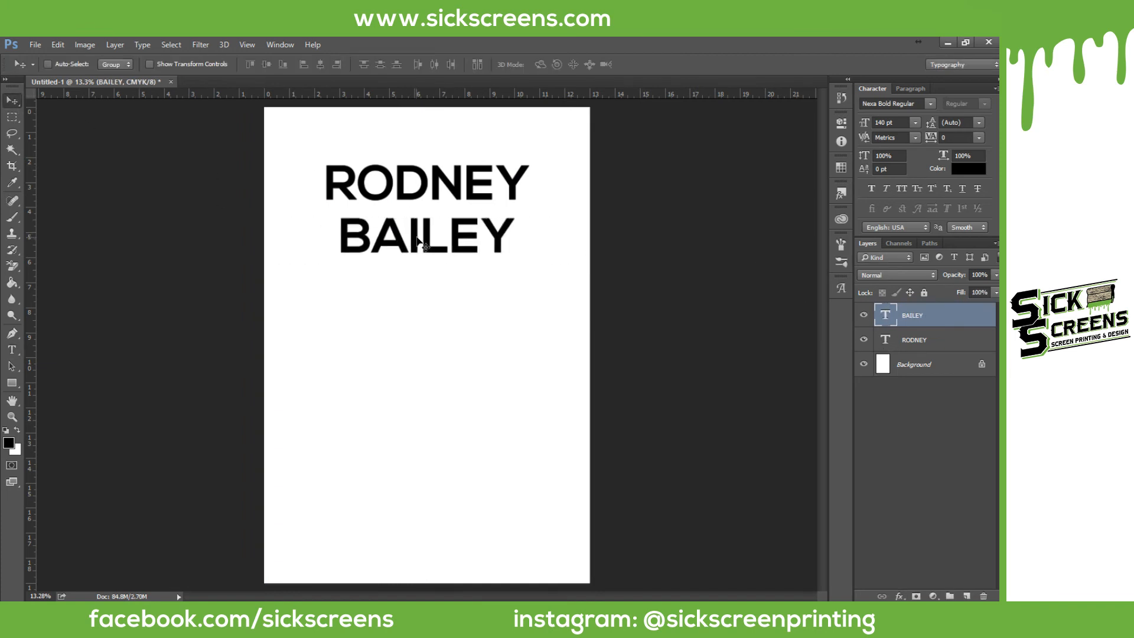
pyautogui.moveTo(424, 240); pyautogui.dragTo(424, 227)
pyautogui.click(919, 340)
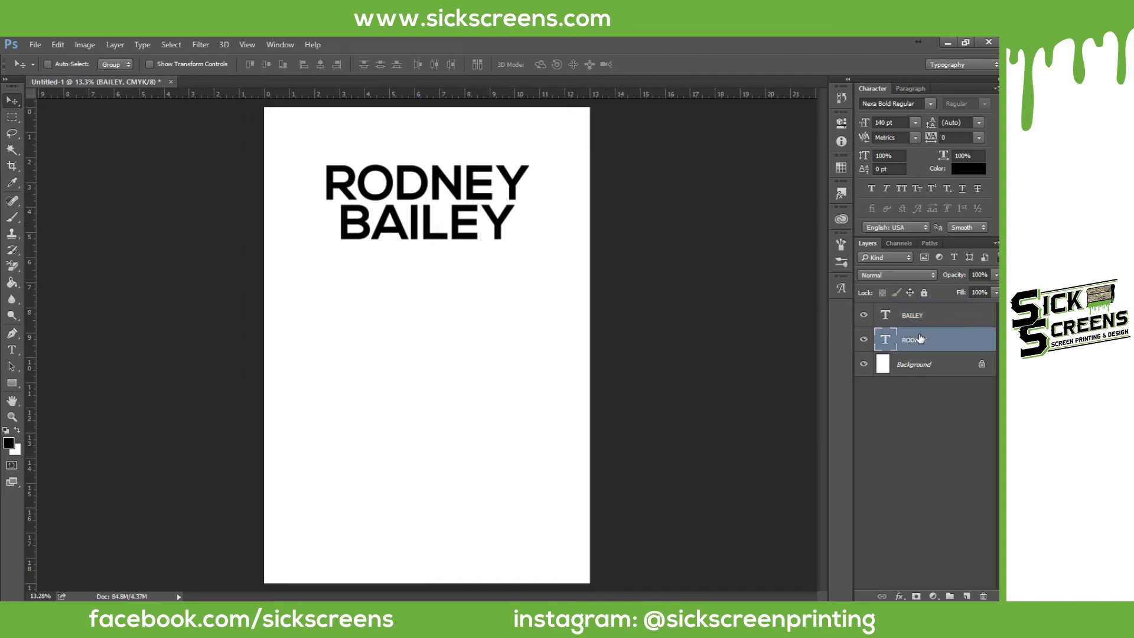
pyautogui.keyDown('shift'); pyautogui.click(919, 322); pyautogui.keyUp('shift')
pyautogui.moveTo(429, 195); pyautogui.dragTo(429, 304)
pyautogui.moveTo(428, 292); pyautogui.dragTo(428, 292)
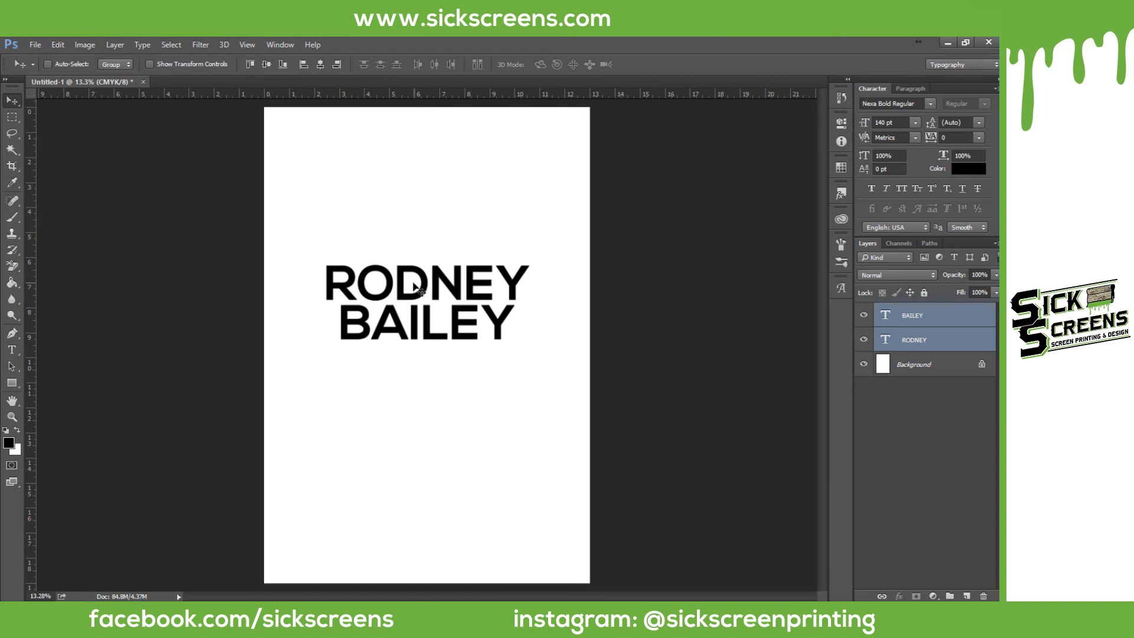
pyautogui.scroll(6, 412, 319)
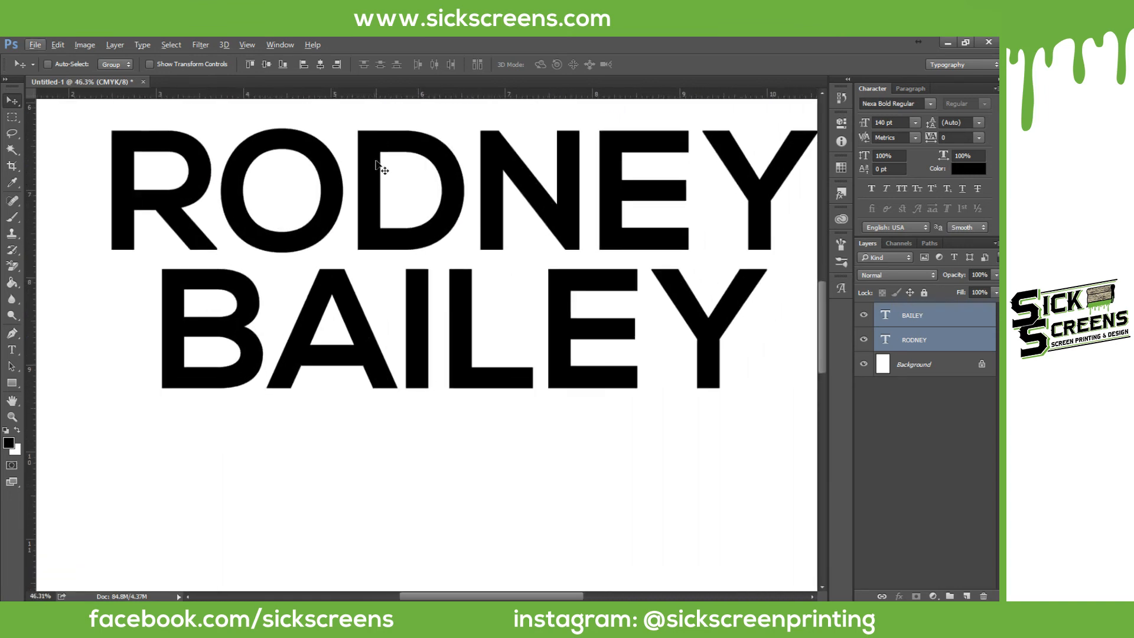
pyautogui.scroll(1, 366, 245)
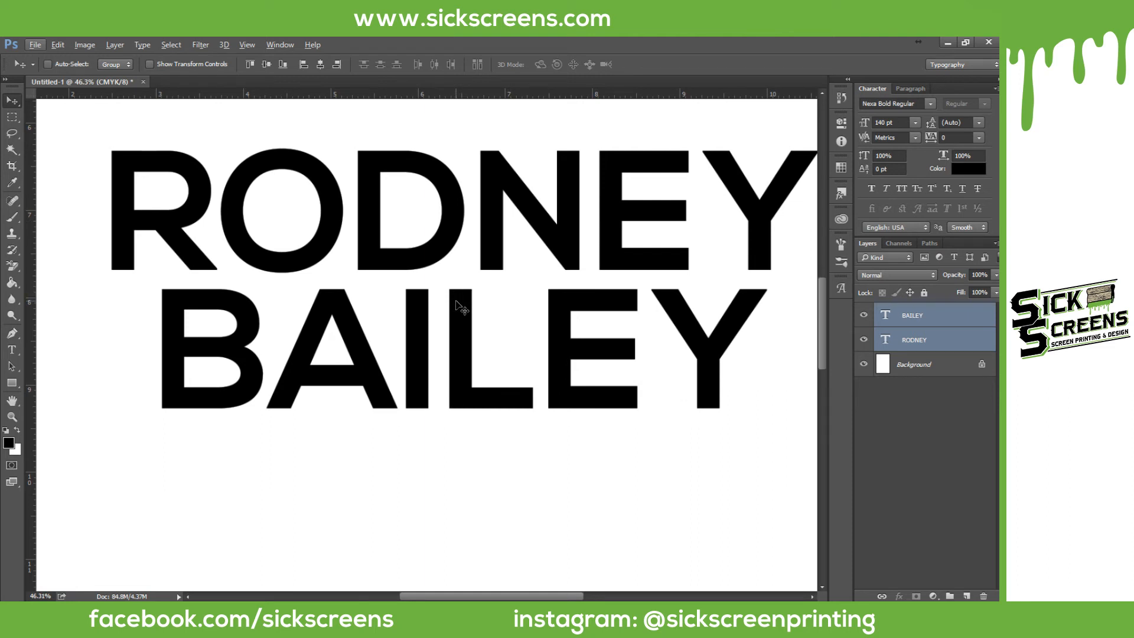
pyautogui.rightClick(932, 315)
pyautogui.rightClick(933, 319)
pyautogui.click(712, 320)
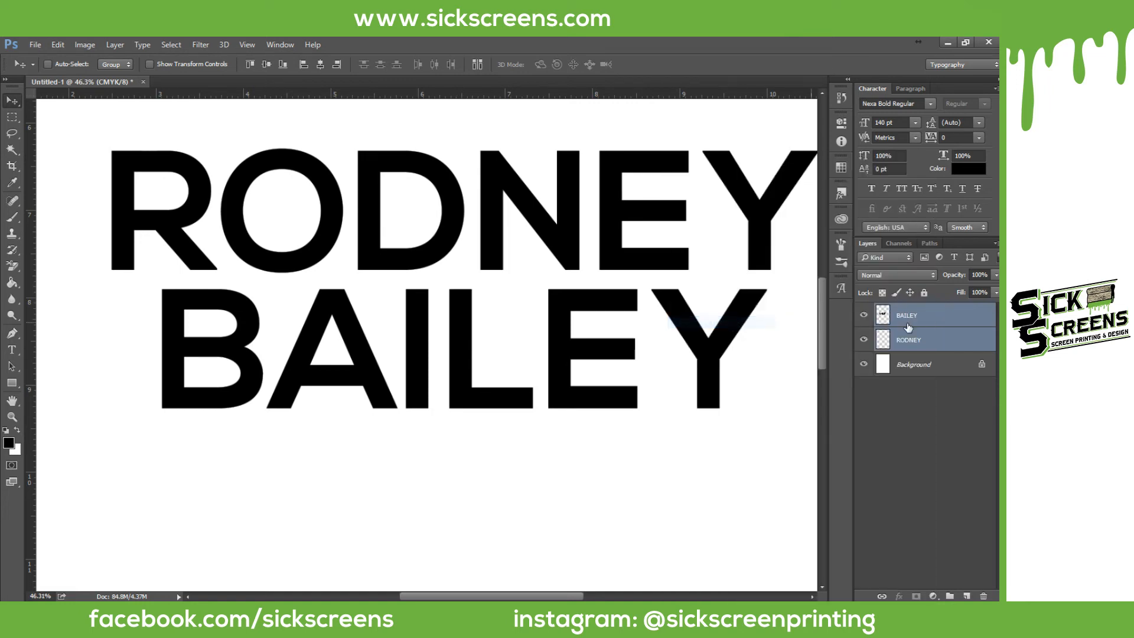
pyautogui.click(917, 338)
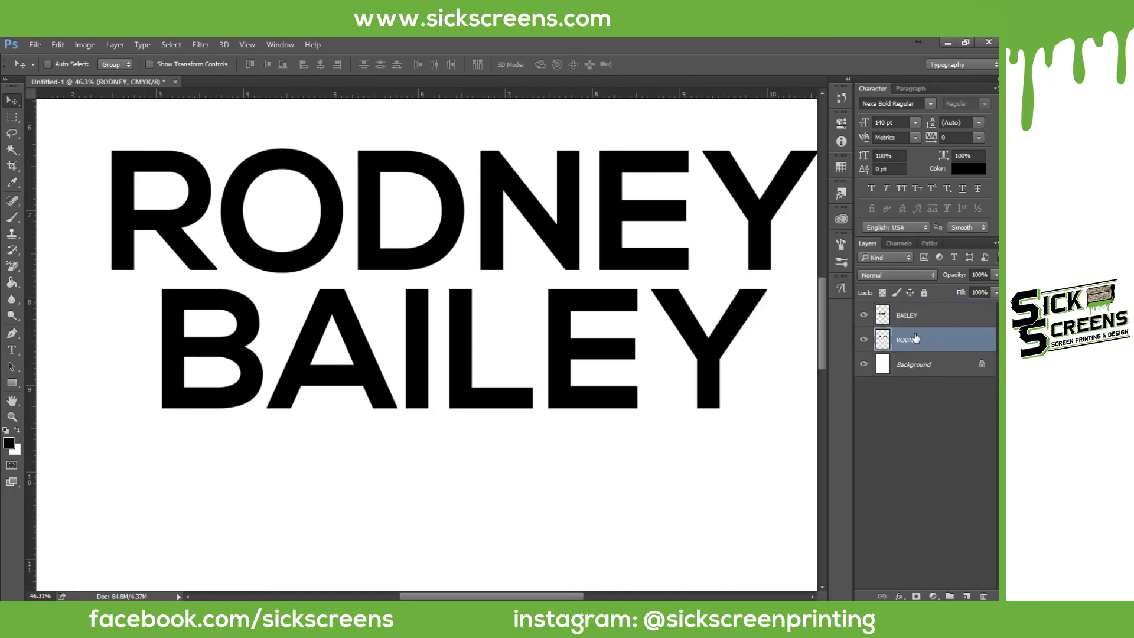
pyautogui.moveTo(907, 317); pyautogui.dragTo(905, 342)
pyautogui.scroll(-6, 630, 275)
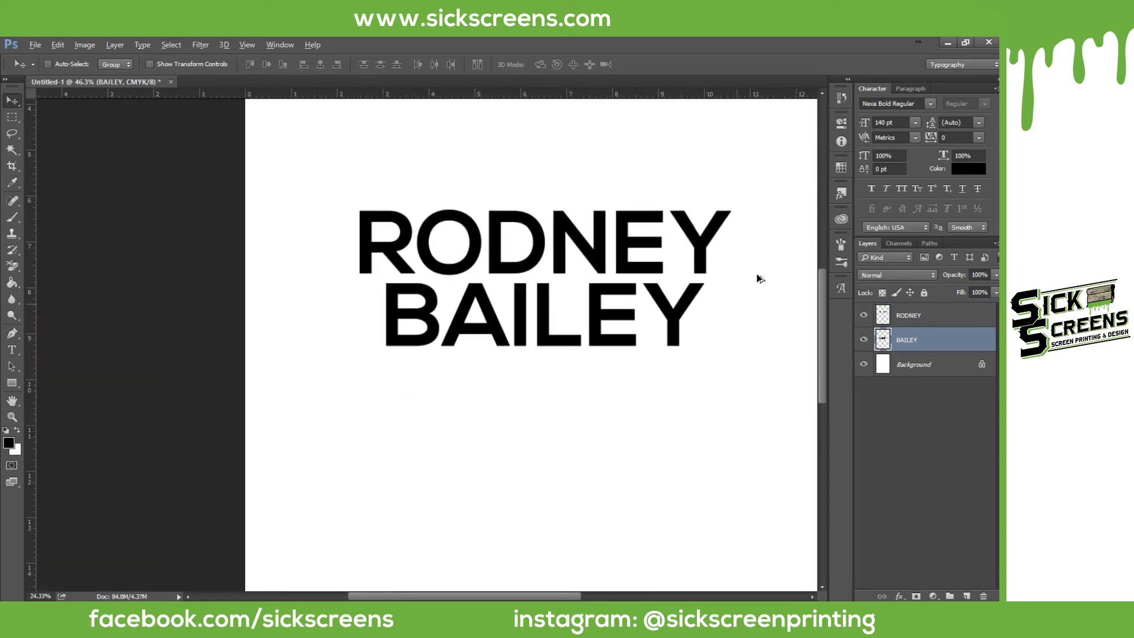
pyautogui.scroll(3, 757, 276)
pyautogui.scroll(3, 490, 289)
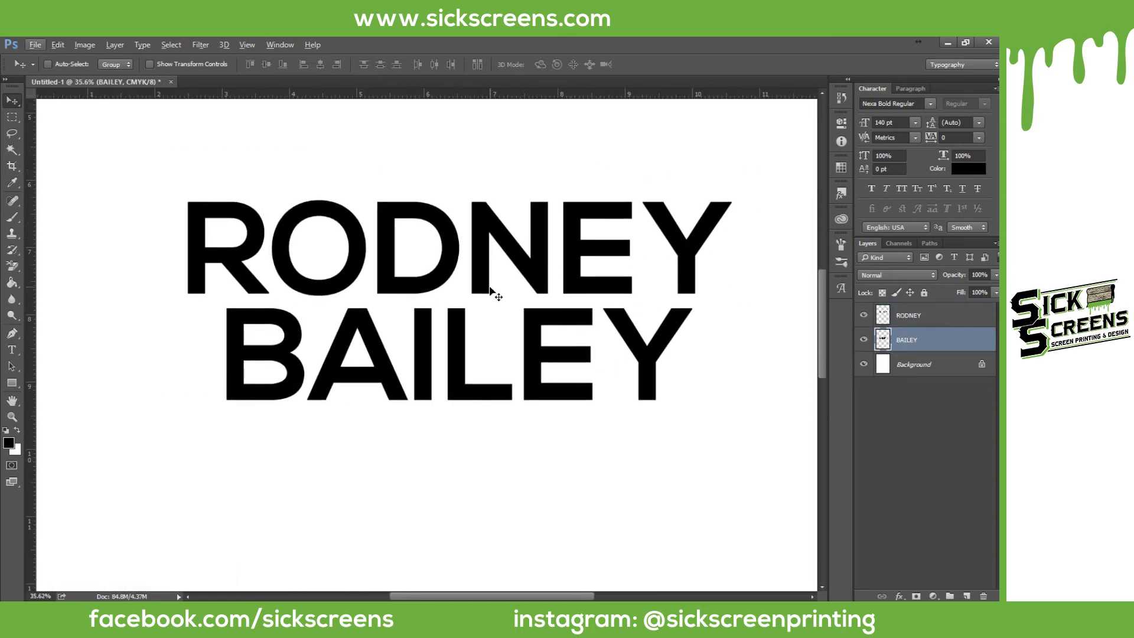
pyautogui.scroll(-1, 572, 303)
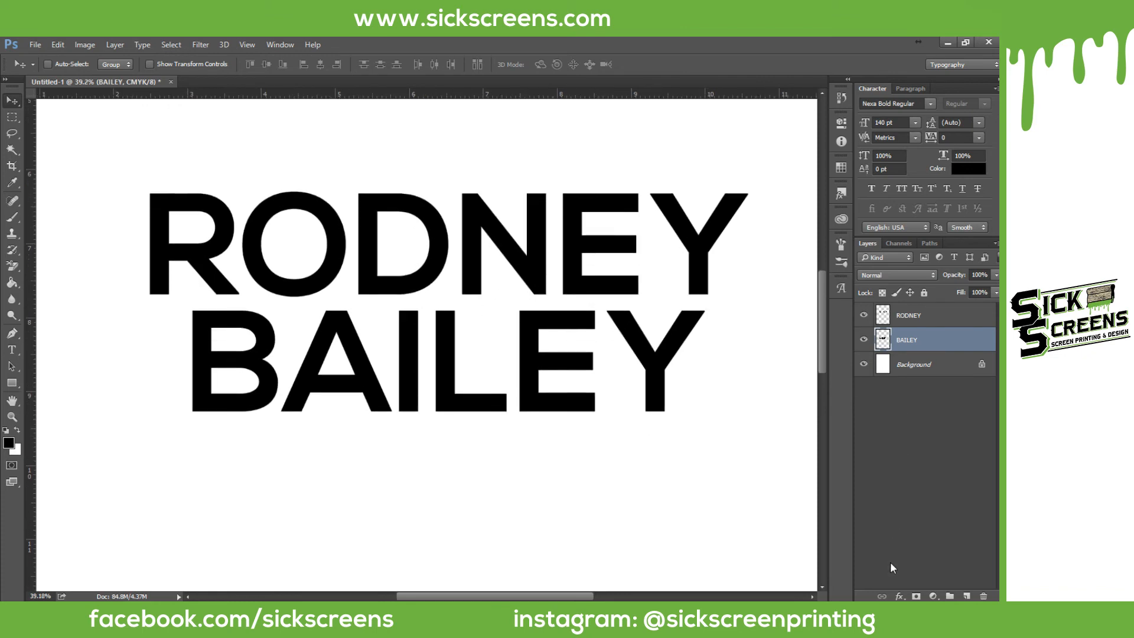
pyautogui.click(900, 596)
# Step: Apply a reversed 90° Gradient Overlay to BAILEY, fading black to white downward
pyautogui.click(917, 542)
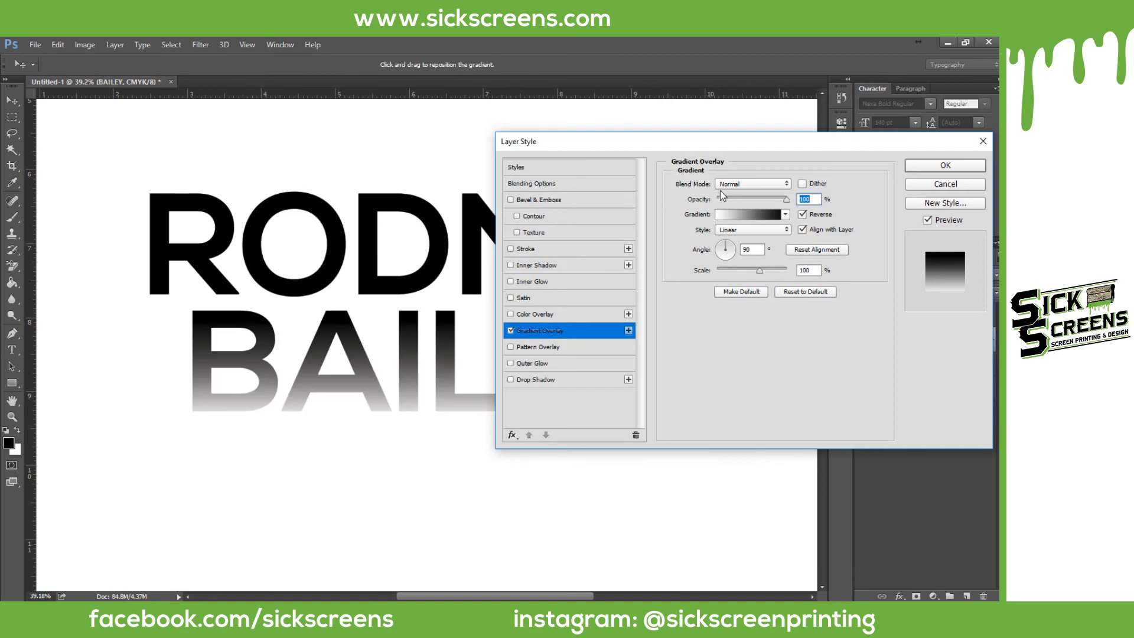
pyautogui.moveTo(708, 151); pyautogui.dragTo(713, 154)
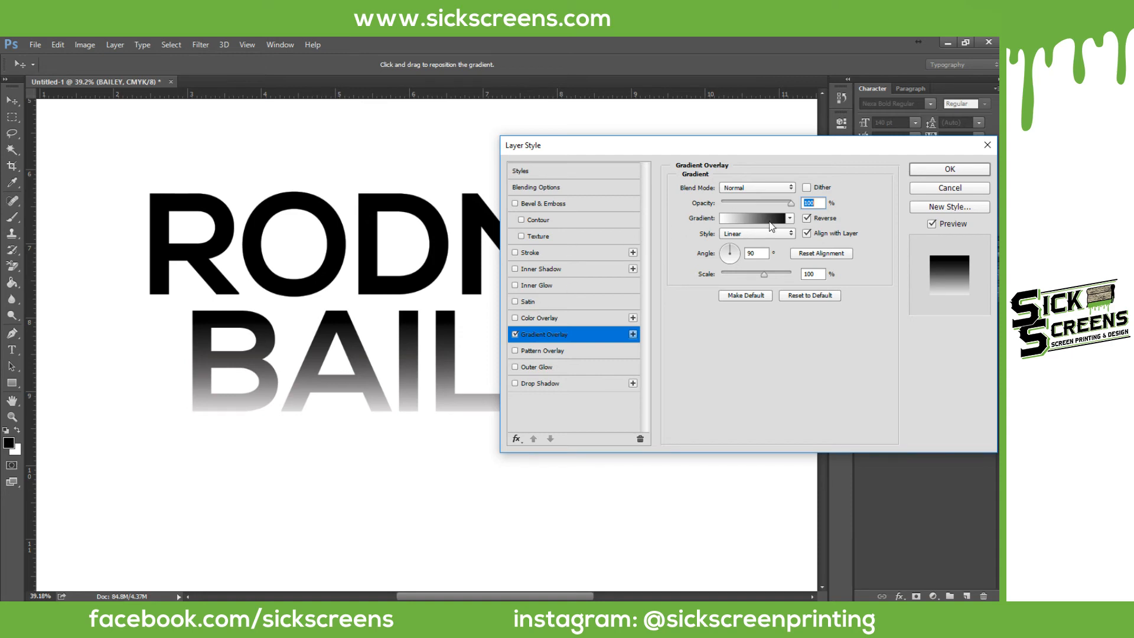
pyautogui.moveTo(340, 329)
pyautogui.mouseDown()
pyautogui.moveTo(345, 340)
pyautogui.moveTo(341, 322)
pyautogui.mouseUp()
pyautogui.click(937, 172)
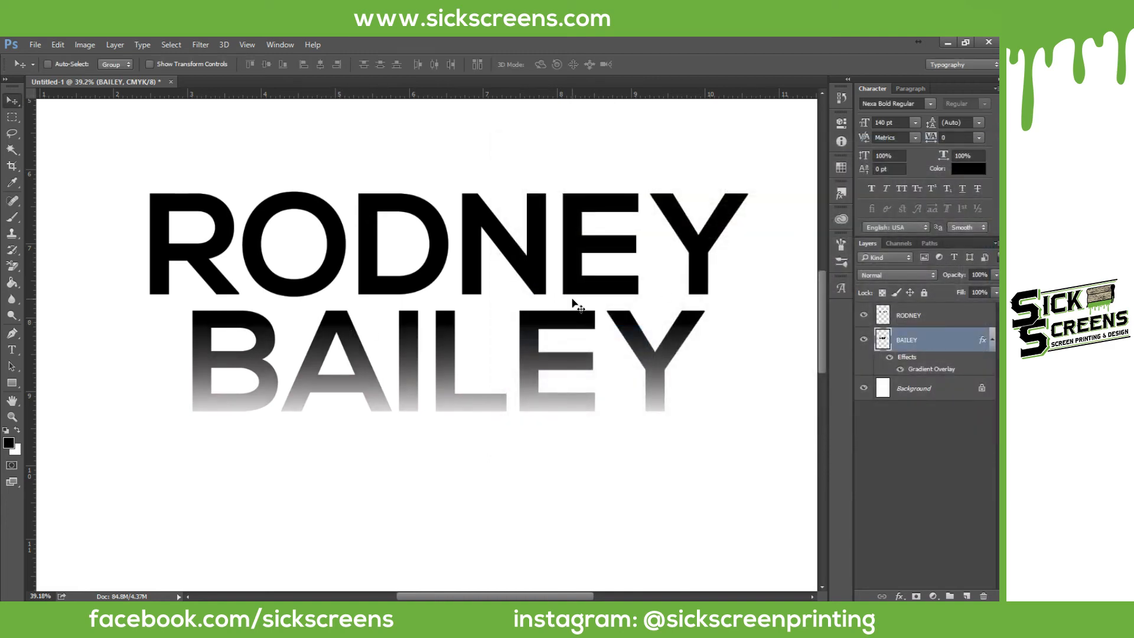